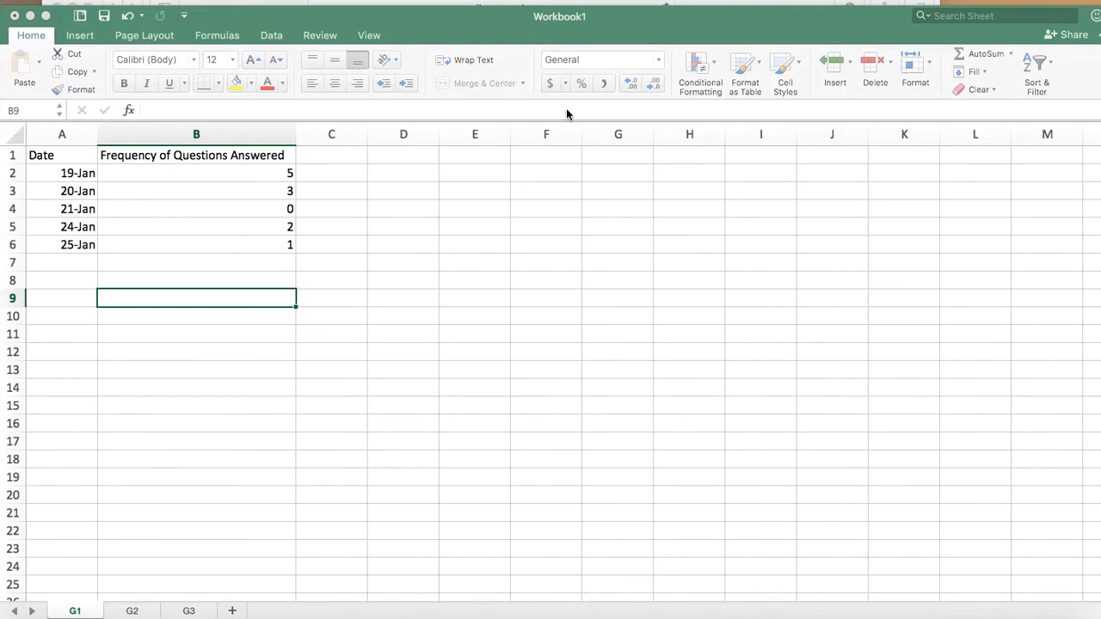
Move the workbook aside and review problem 1's instructions and data table in the Moodle assignment page
mouse_move(464, 21)
mouse_down()
mouse_move(467, 79)
mouse_move(463, 18)
mouse_up()
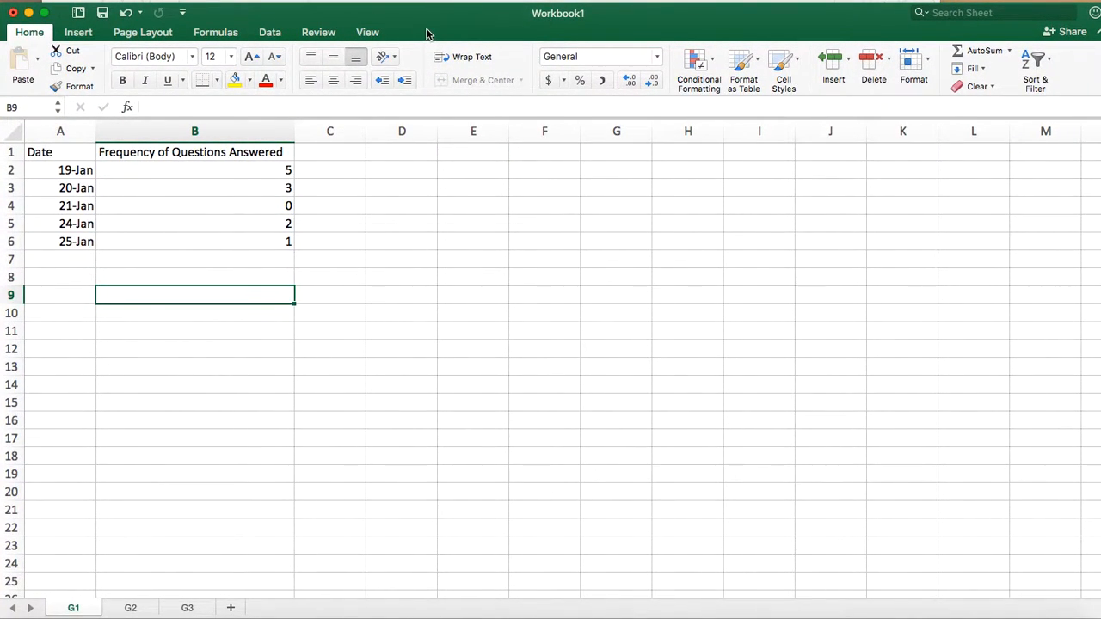
drag(425, 22, 465, 199)
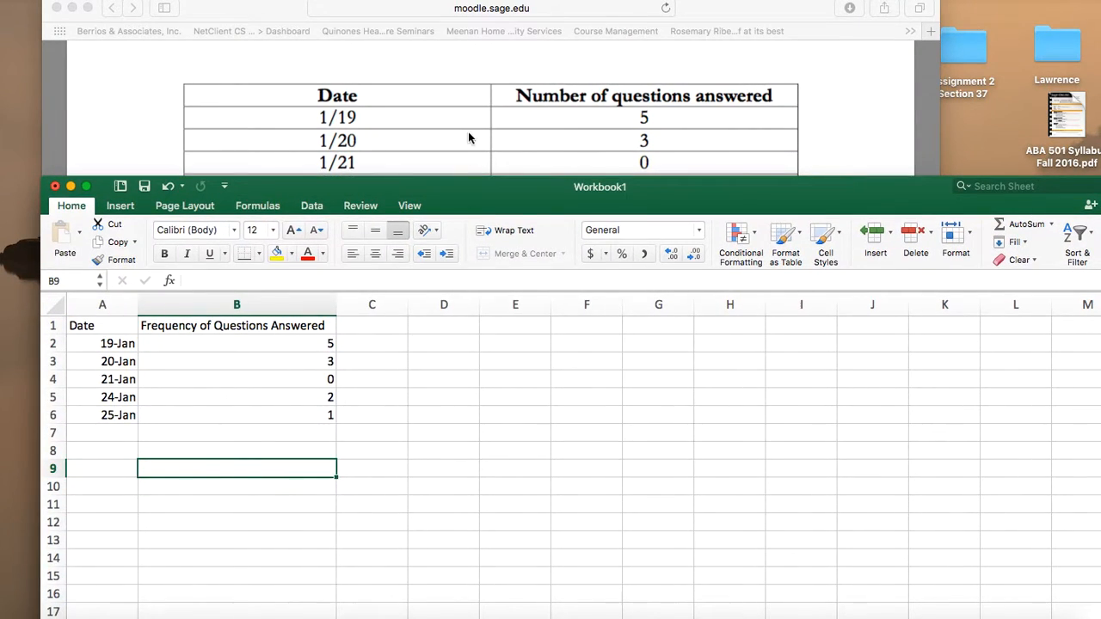
click(468, 131)
scroll(460, 367, up, 5)
scroll(460, 368, down, 3)
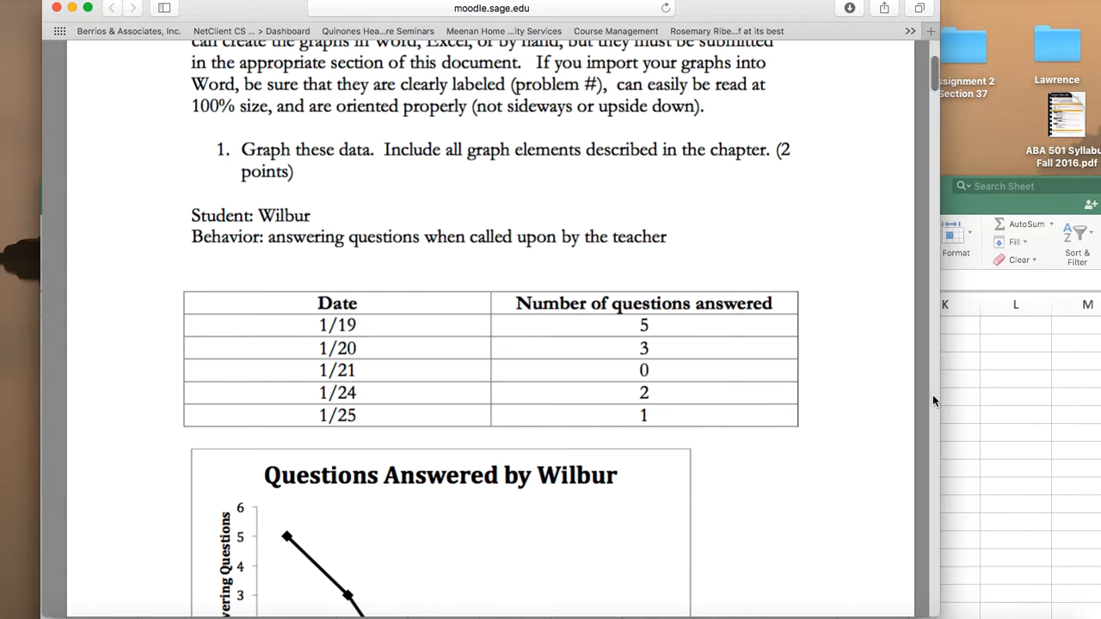
scroll(610, 400, down, 1)
click(950, 211)
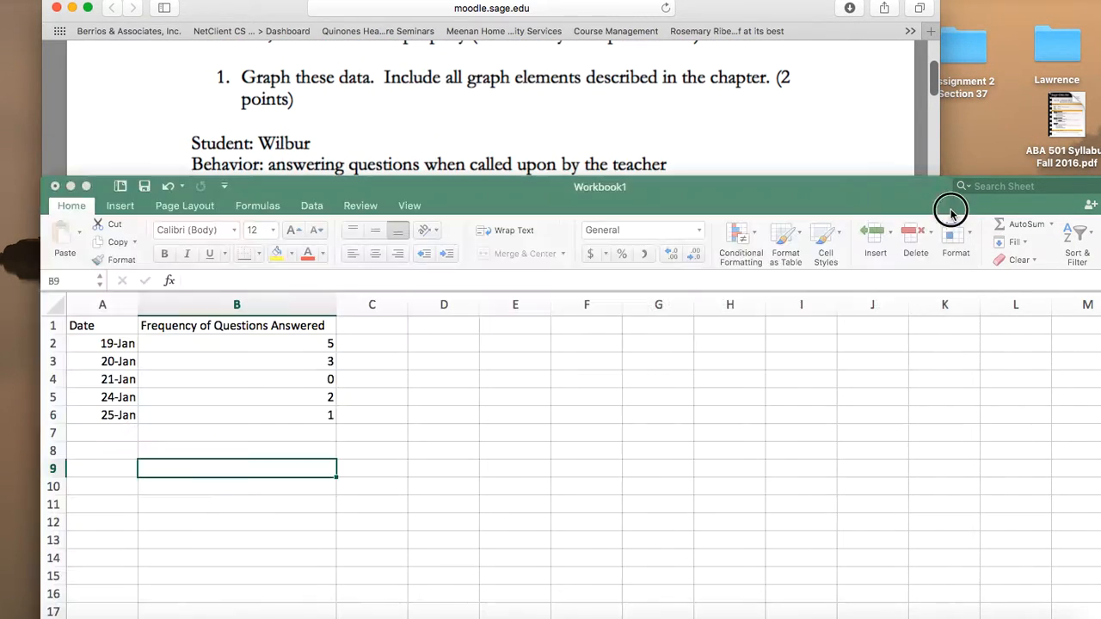
Position the workbook over the assignment page and check the dates and frequencies entered in A1:B6
drag(844, 188, 858, 127)
click(373, 394)
drag(108, 271, 283, 359)
click(317, 422)
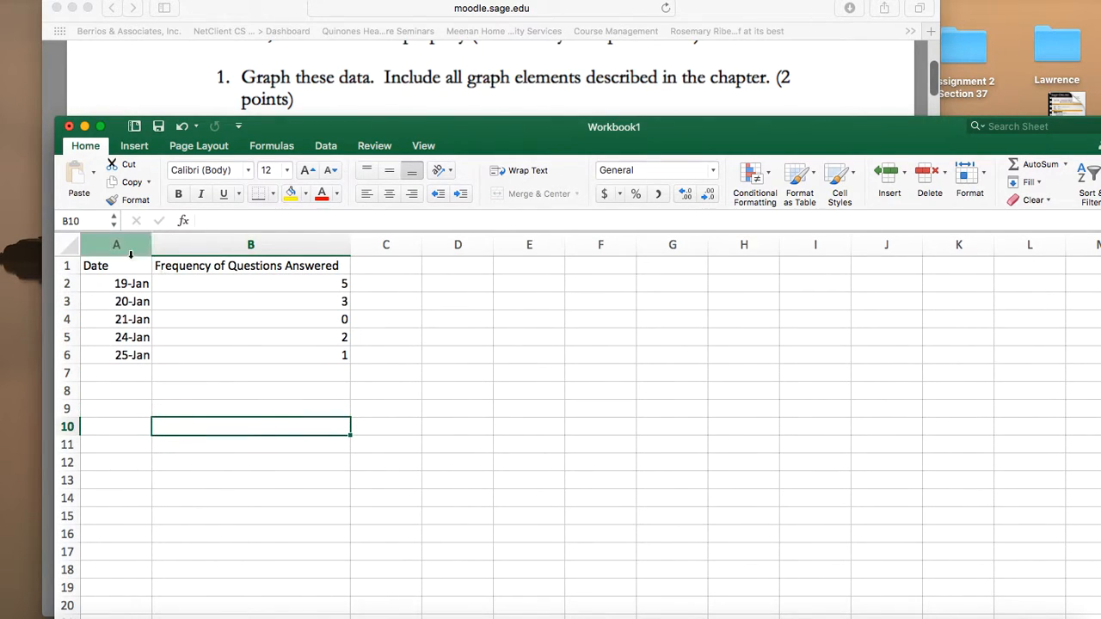
drag(535, 127, 532, 72)
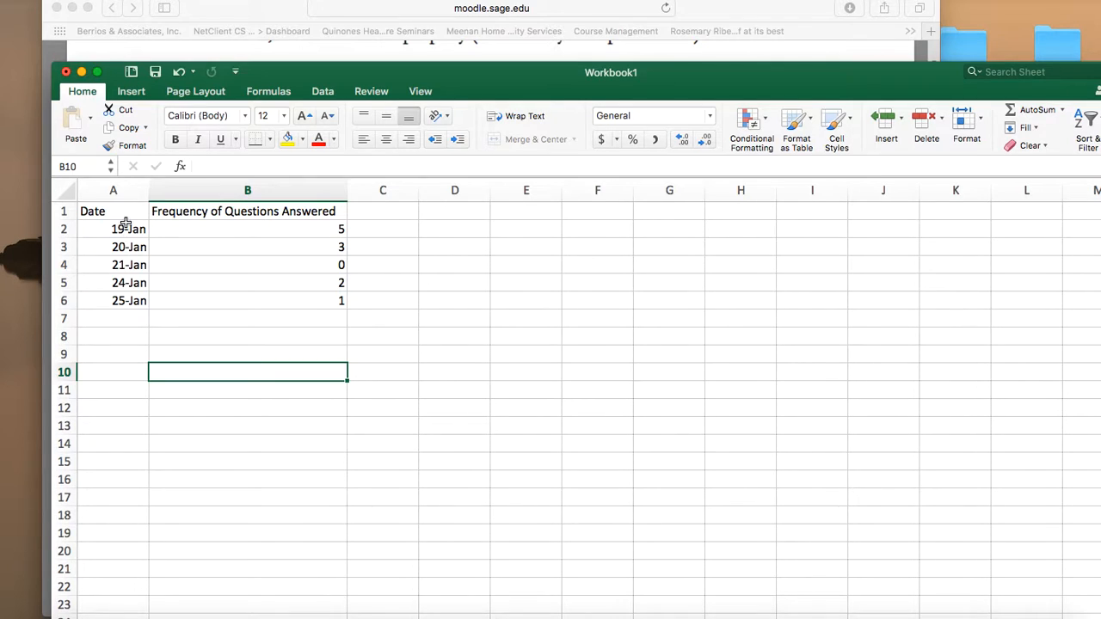
drag(110, 215, 122, 313)
click(223, 285)
drag(231, 213, 226, 300)
click(127, 228)
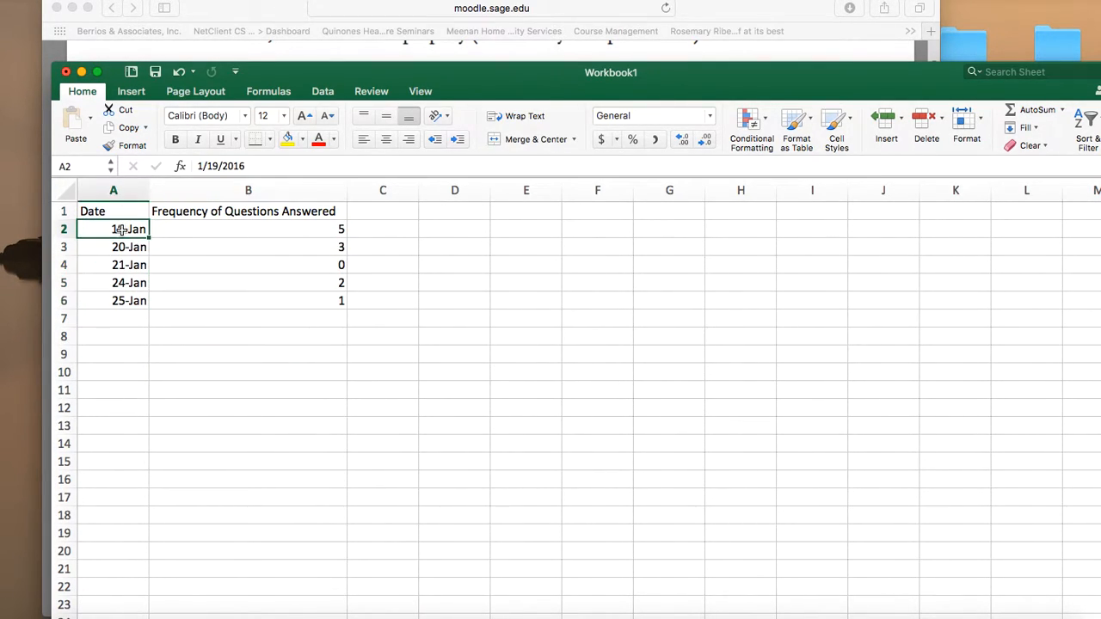
Try entering the date 1/30 in cell A7 below the last date, and undo the entry
click(124, 316)
text(1/30)
key(Return)
click(265, 433)
click(124, 318)
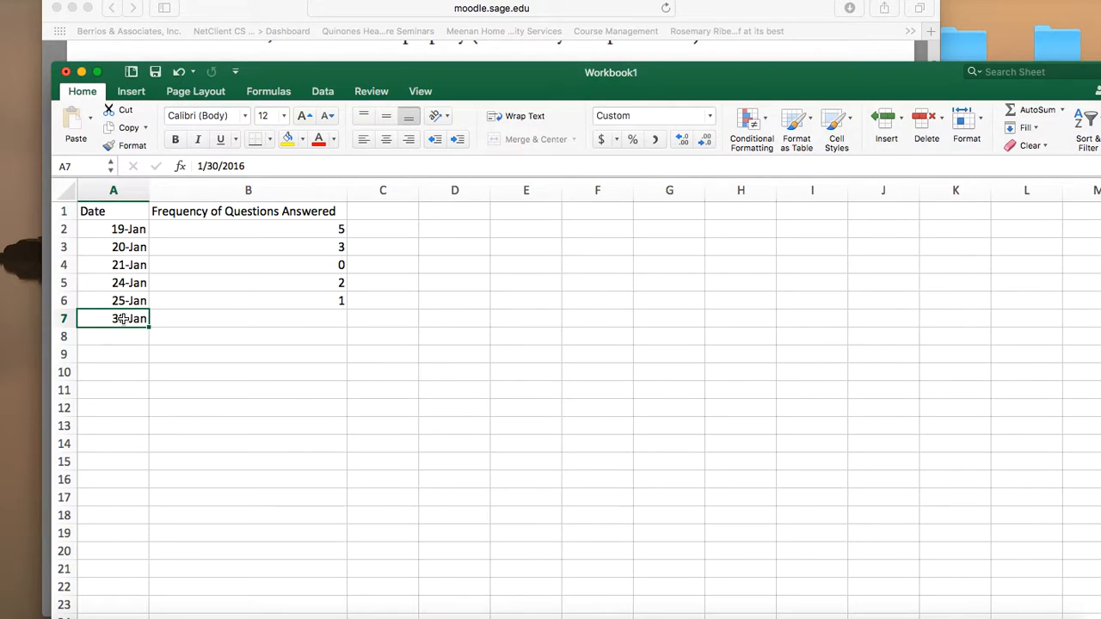
key(super+z)
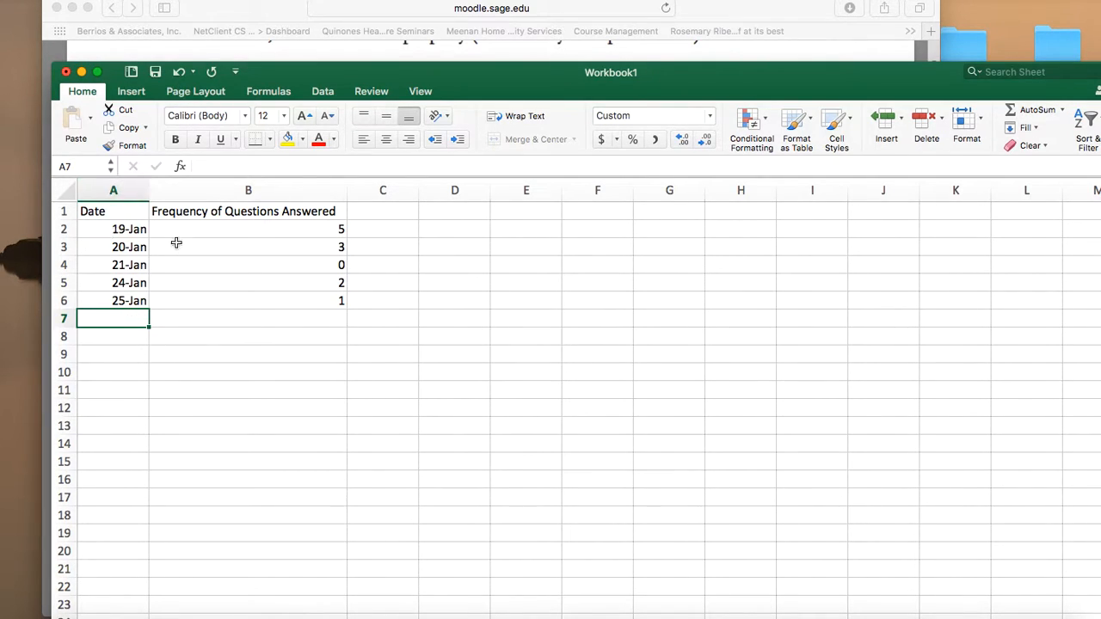
Format the whole Date column with the Date number format of type 3/14
click(113, 189)
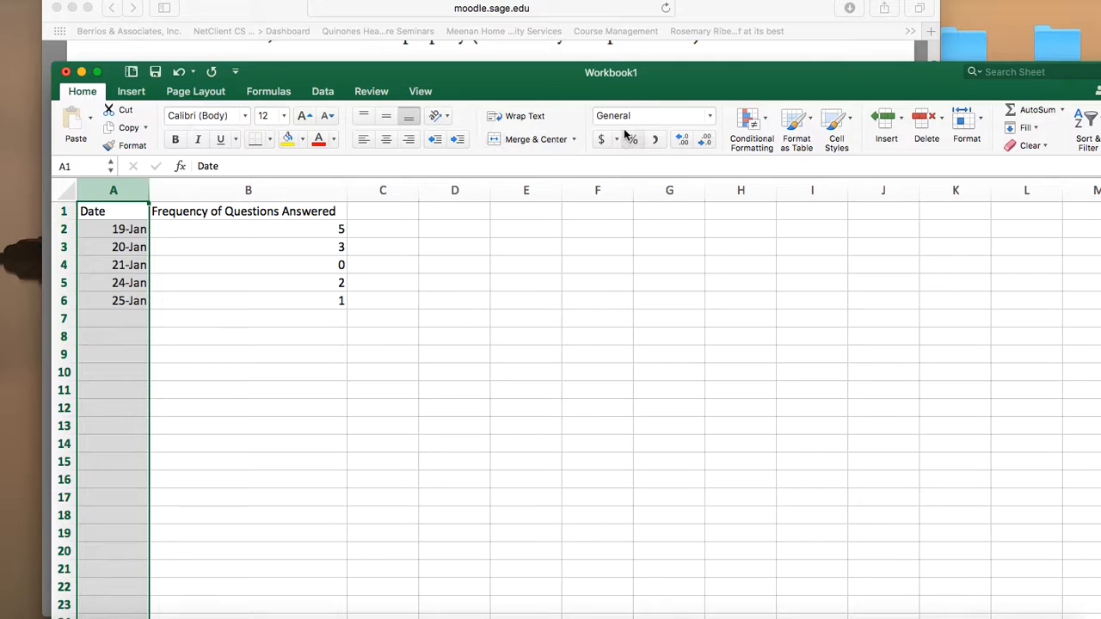
click(711, 118)
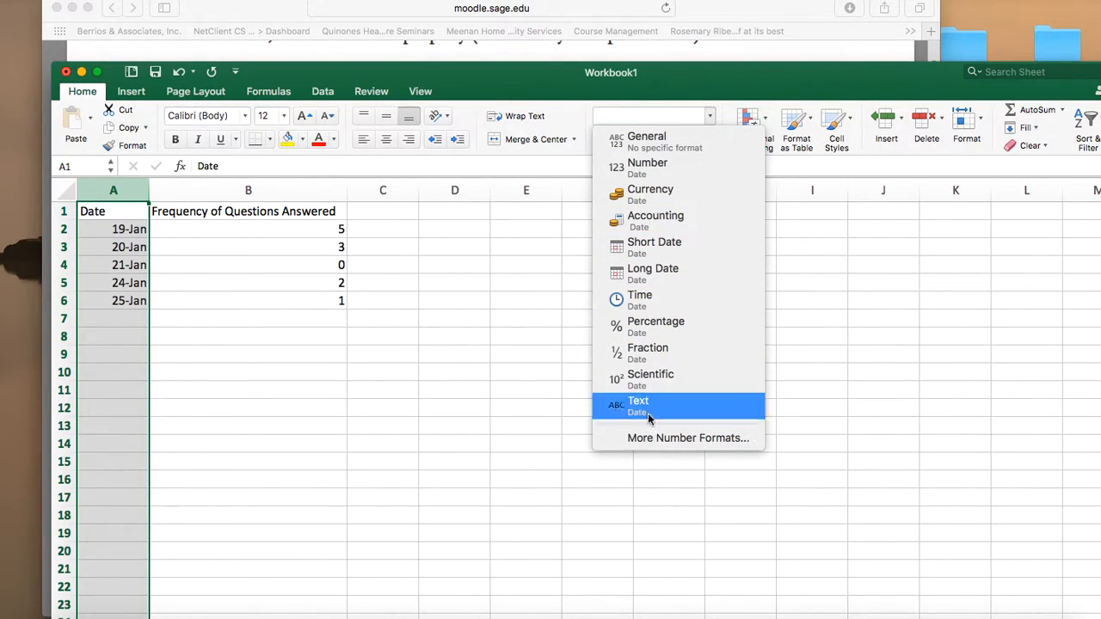
click(698, 438)
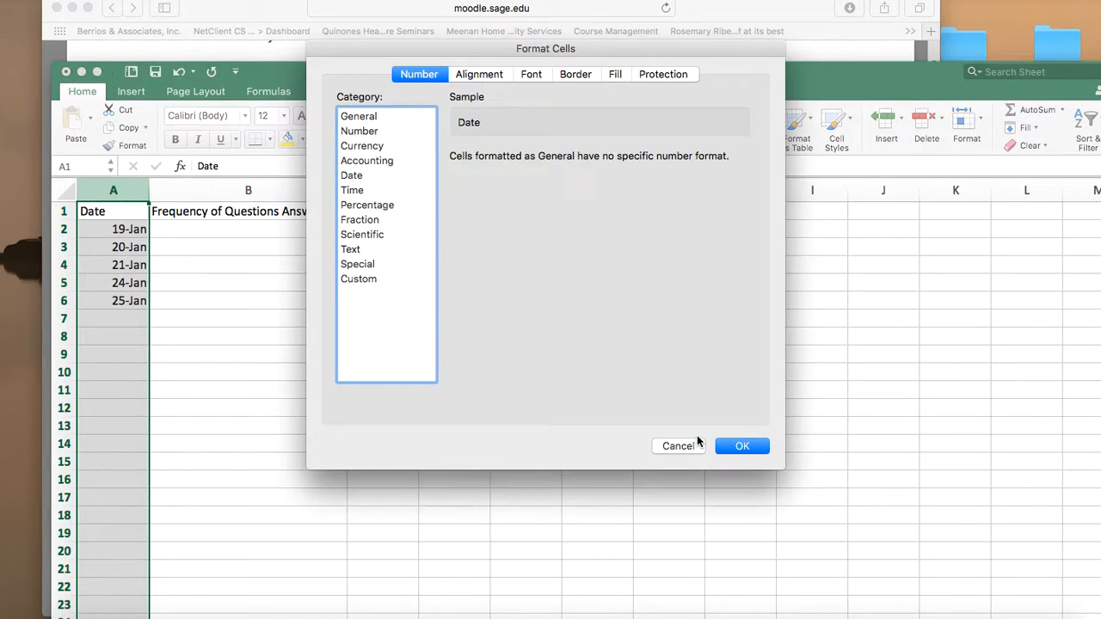
click(352, 176)
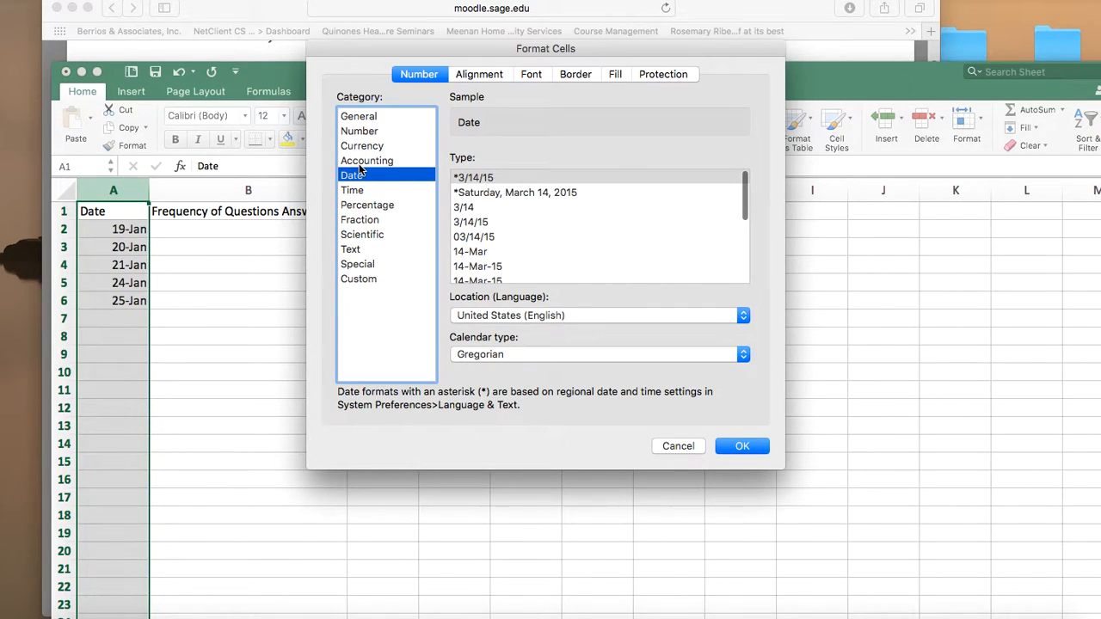
scroll(494, 249, down, 5)
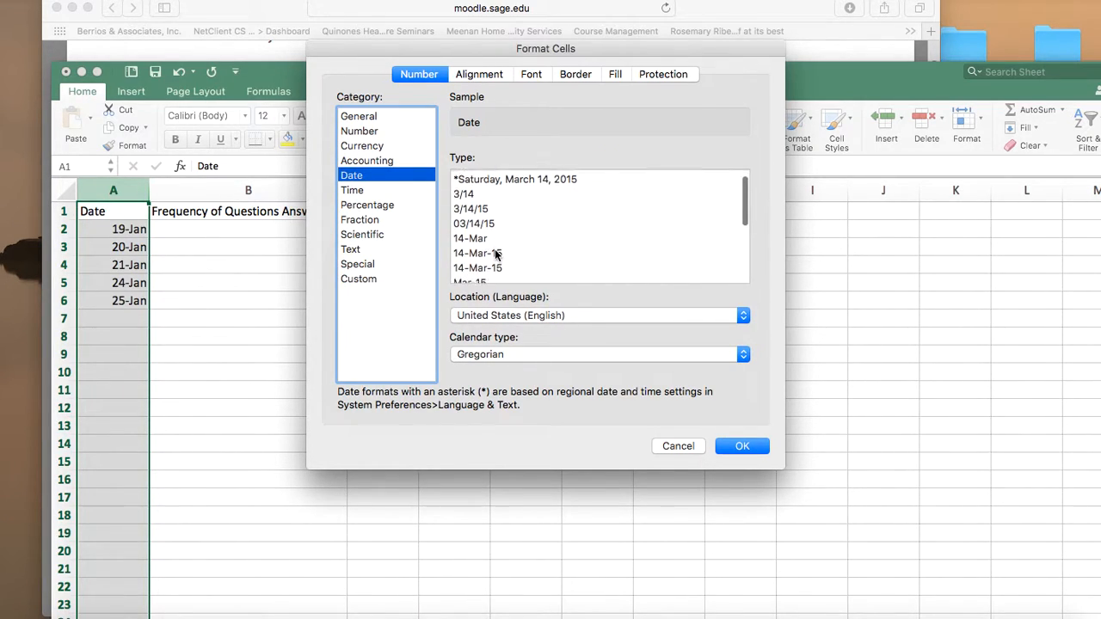
scroll(494, 249, down, 3)
scroll(494, 249, up, 5)
scroll(495, 252, up, 1)
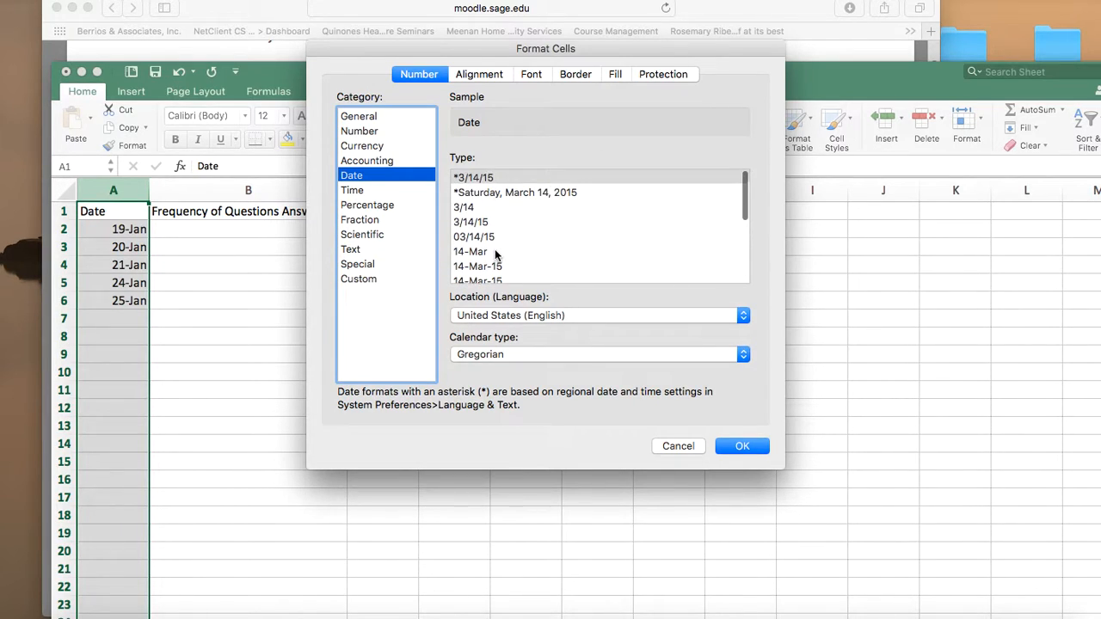
click(467, 207)
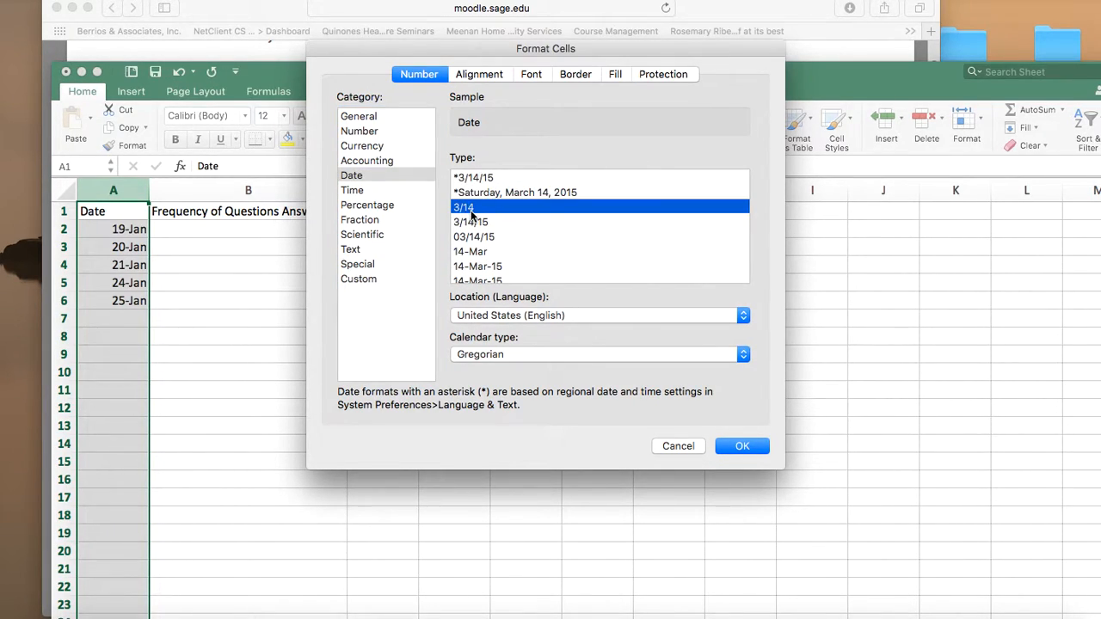
click(479, 74)
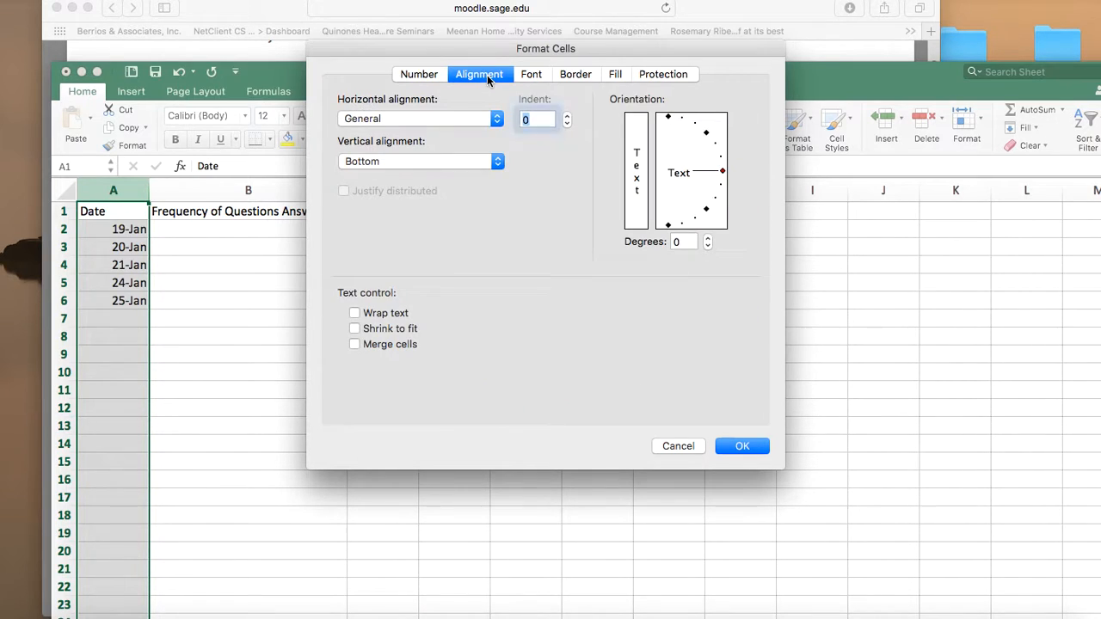
click(542, 75)
click(575, 74)
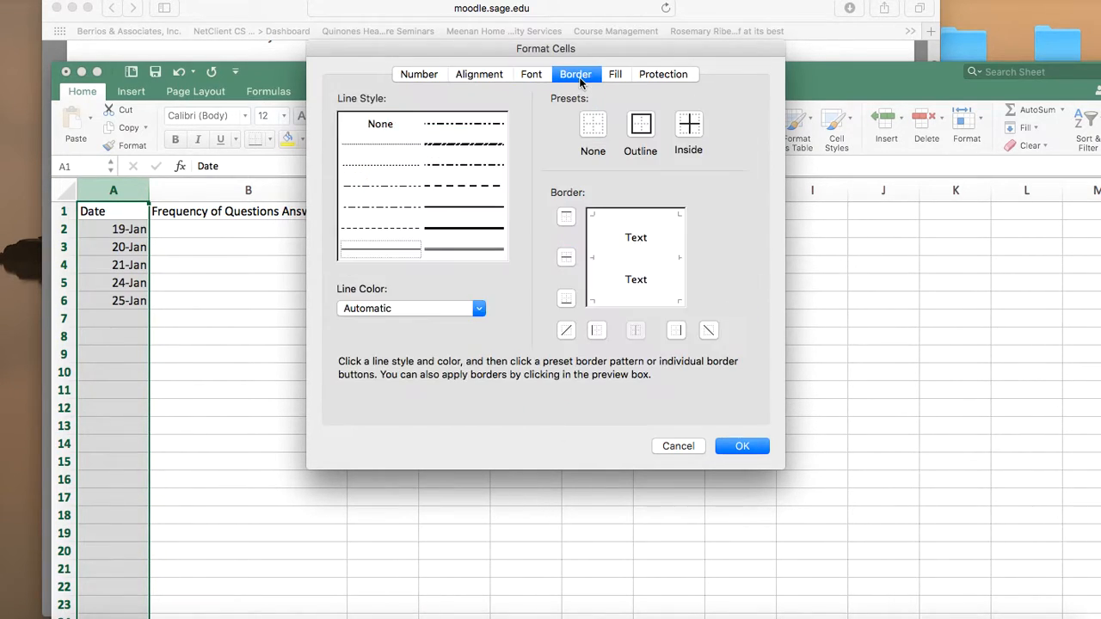
click(414, 76)
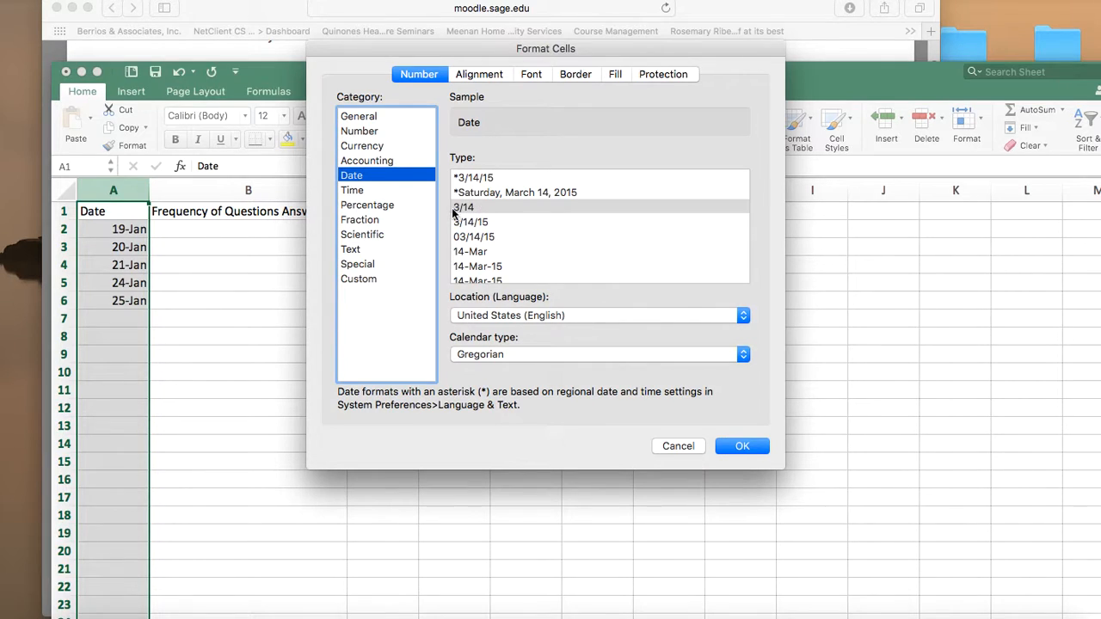
click(743, 447)
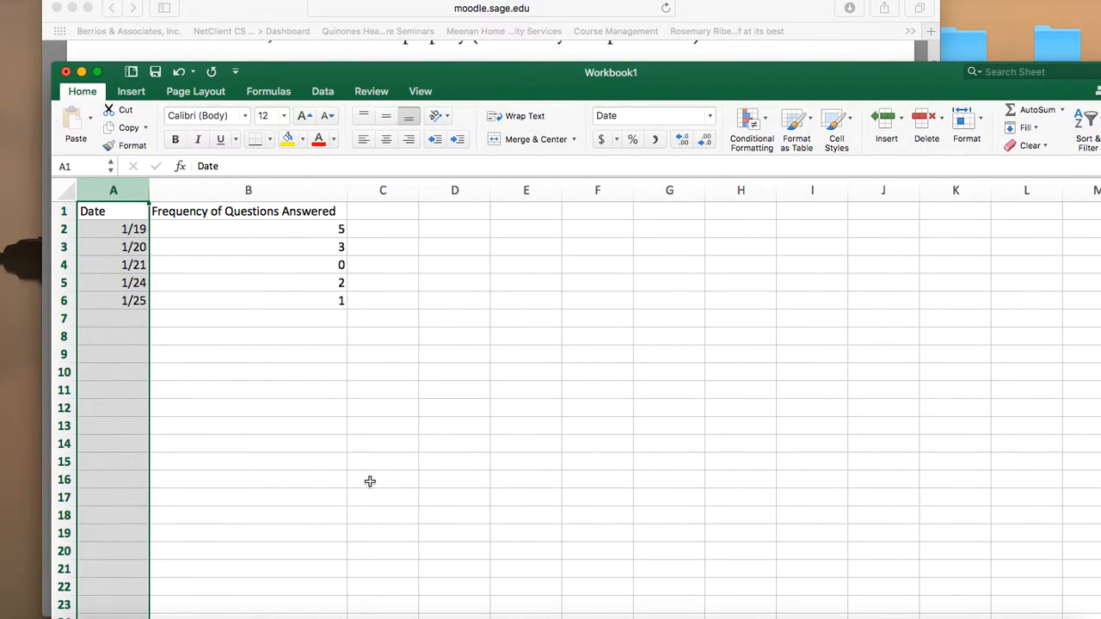
click(370, 481)
drag(110, 230, 109, 303)
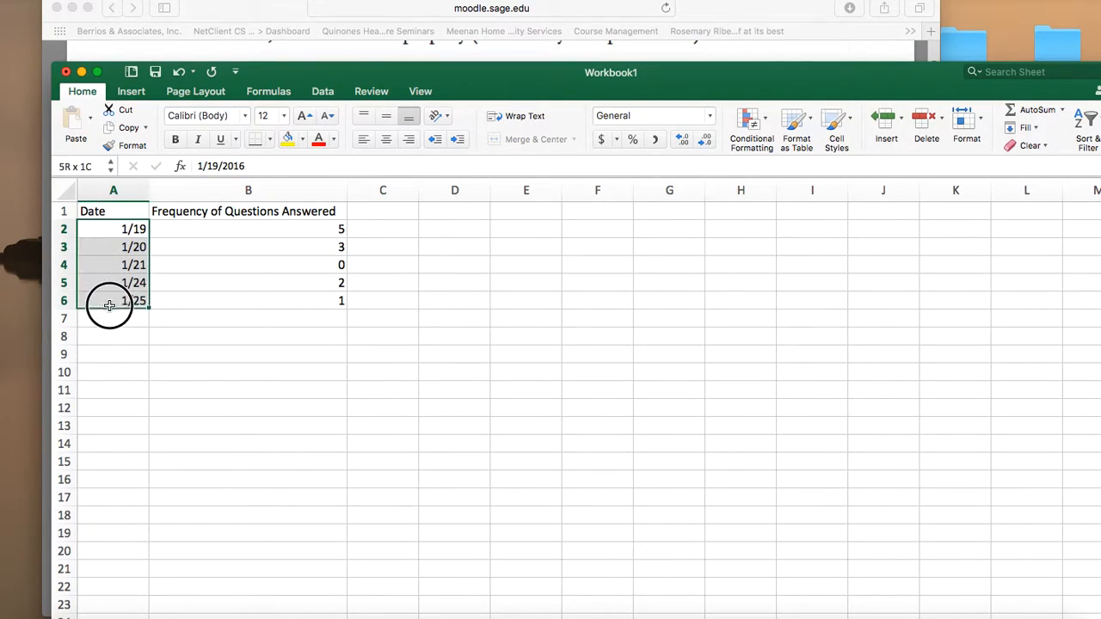
click(261, 356)
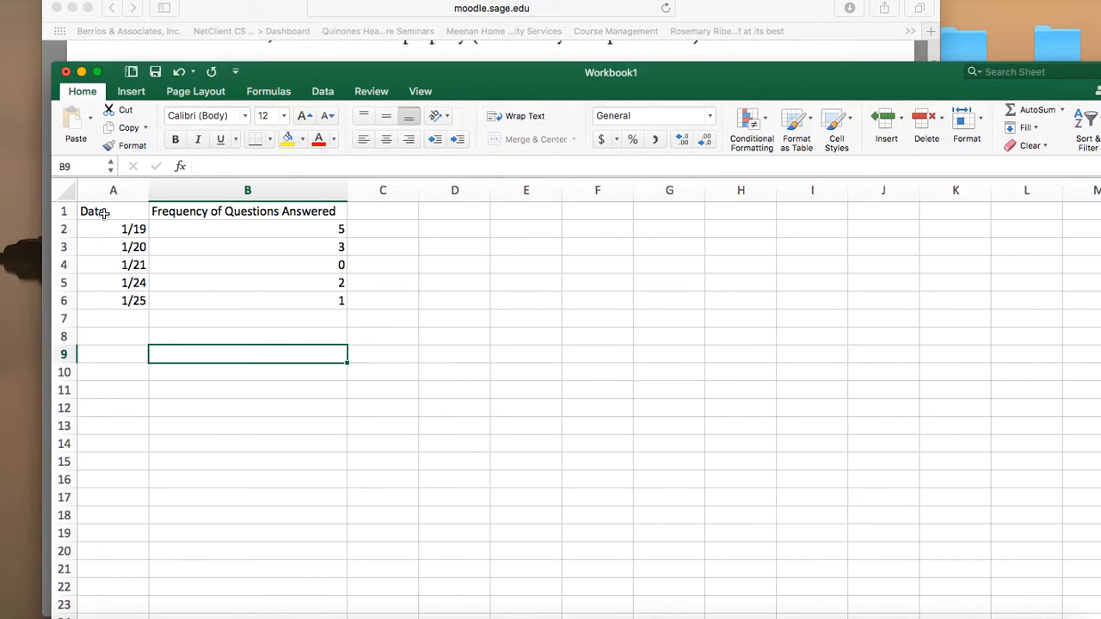
Insert a Line with Markers chart from A1:B6 and place it a little higher beside the data
drag(103, 213, 194, 306)
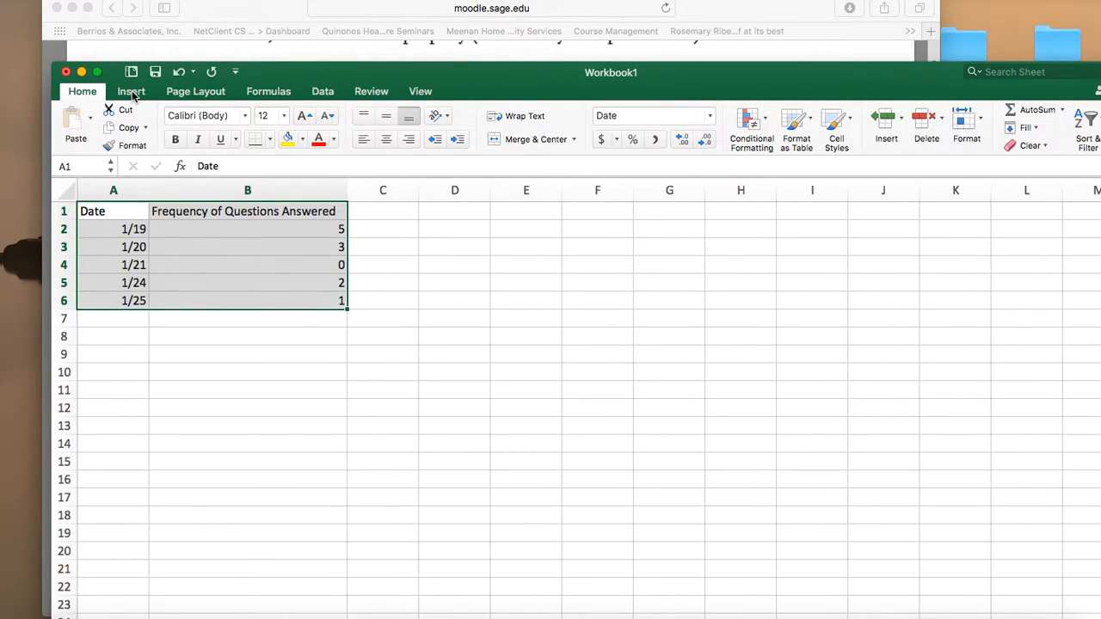
click(133, 96)
drag(364, 77, 338, 44)
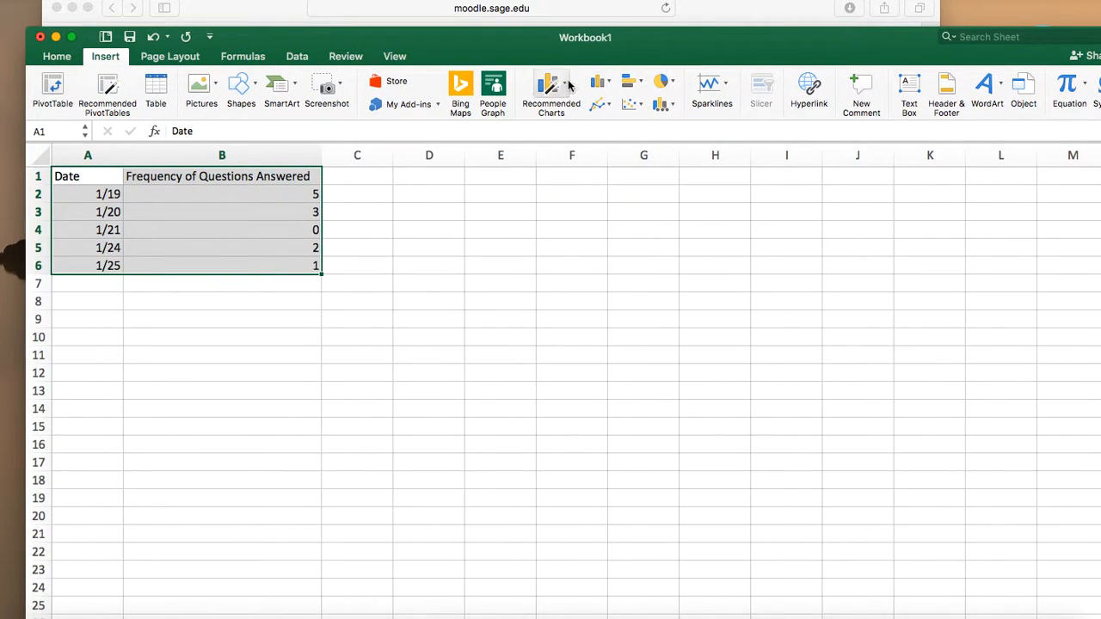
click(601, 104)
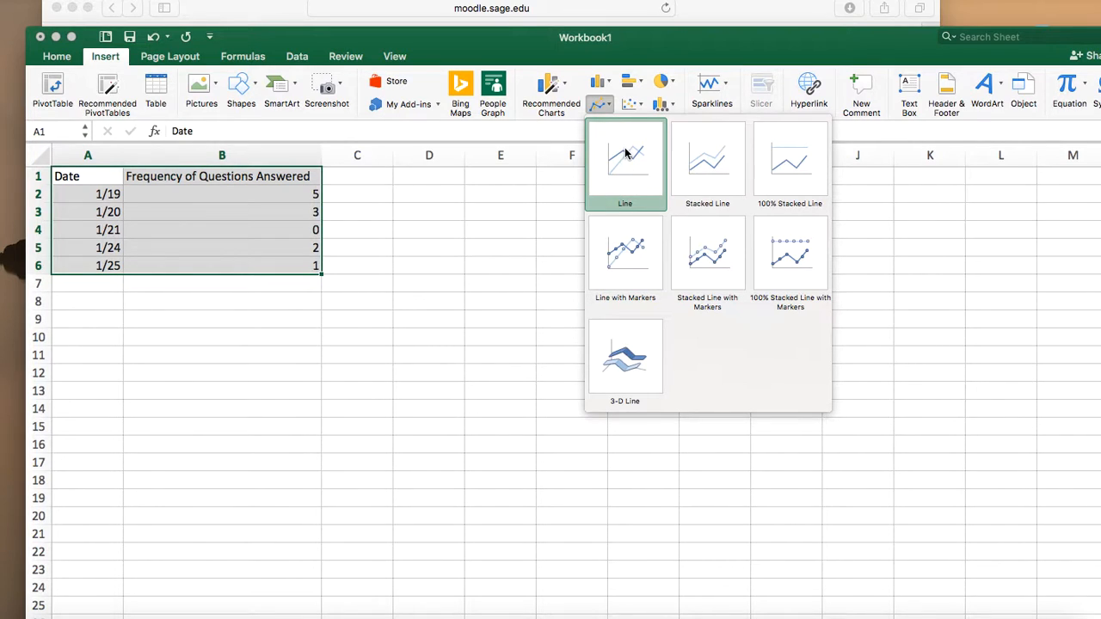
click(626, 263)
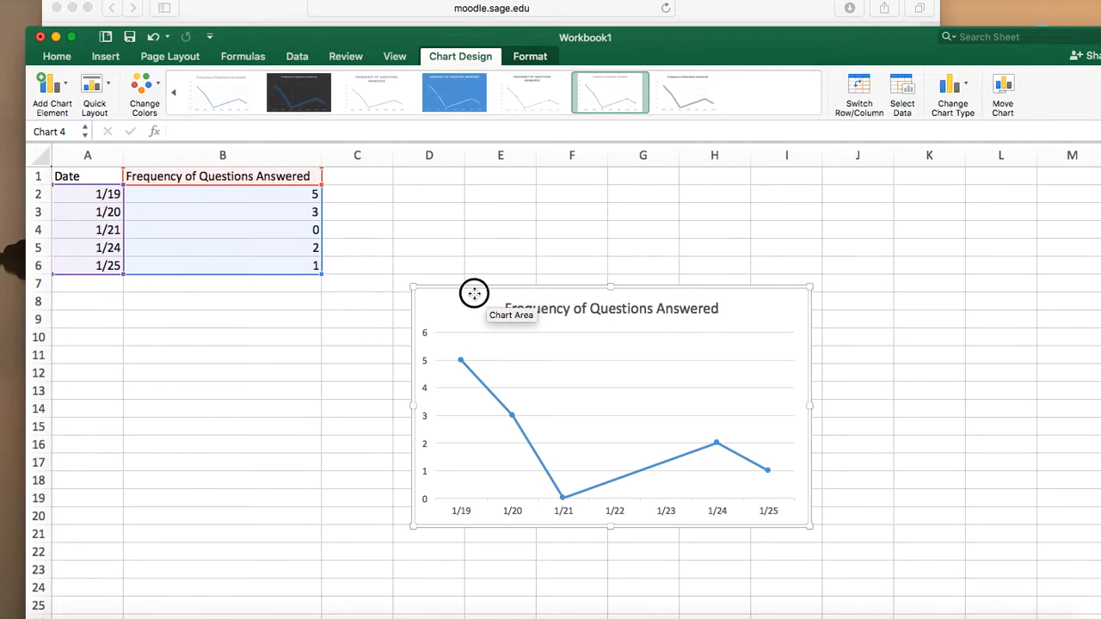
drag(473, 294, 473, 245)
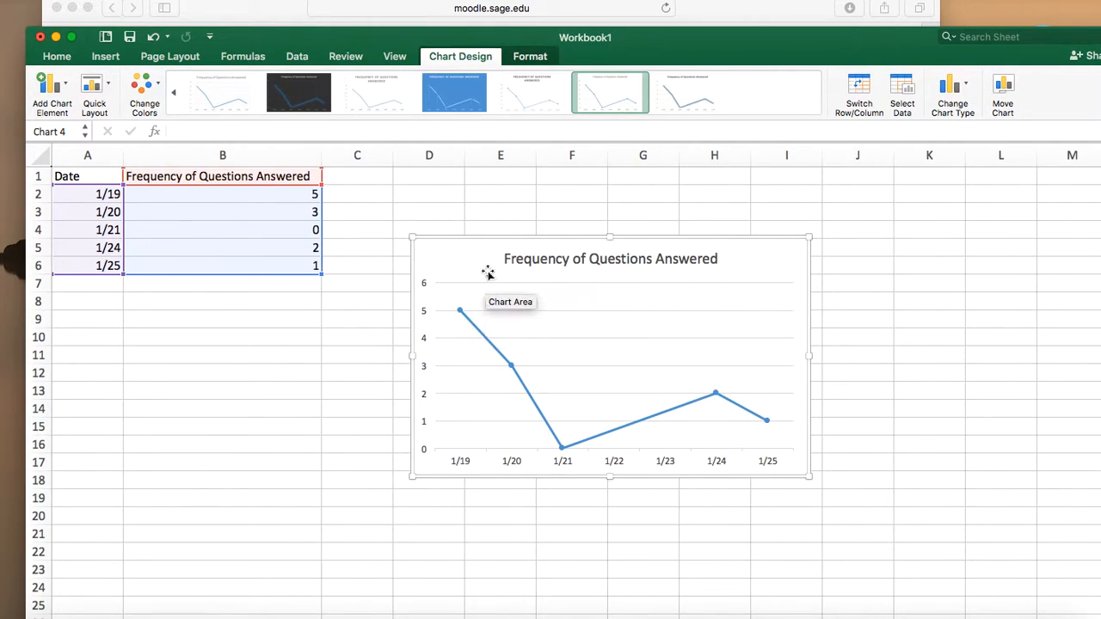
Add a primary horizontal axis title to the chart reading "Date"
click(66, 89)
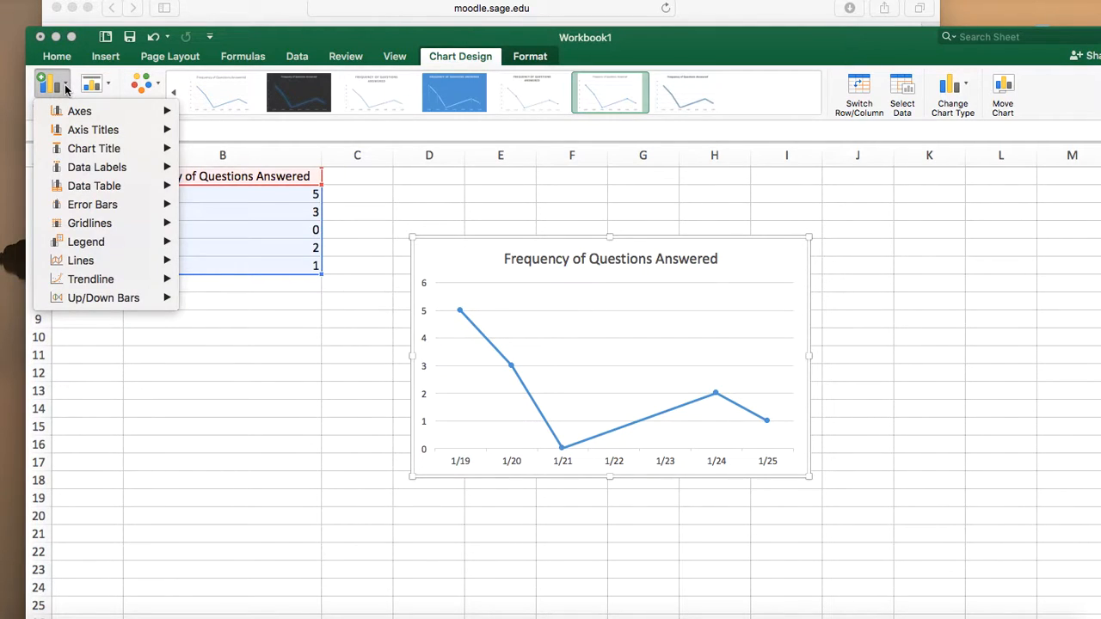
mouse_move(96, 132)
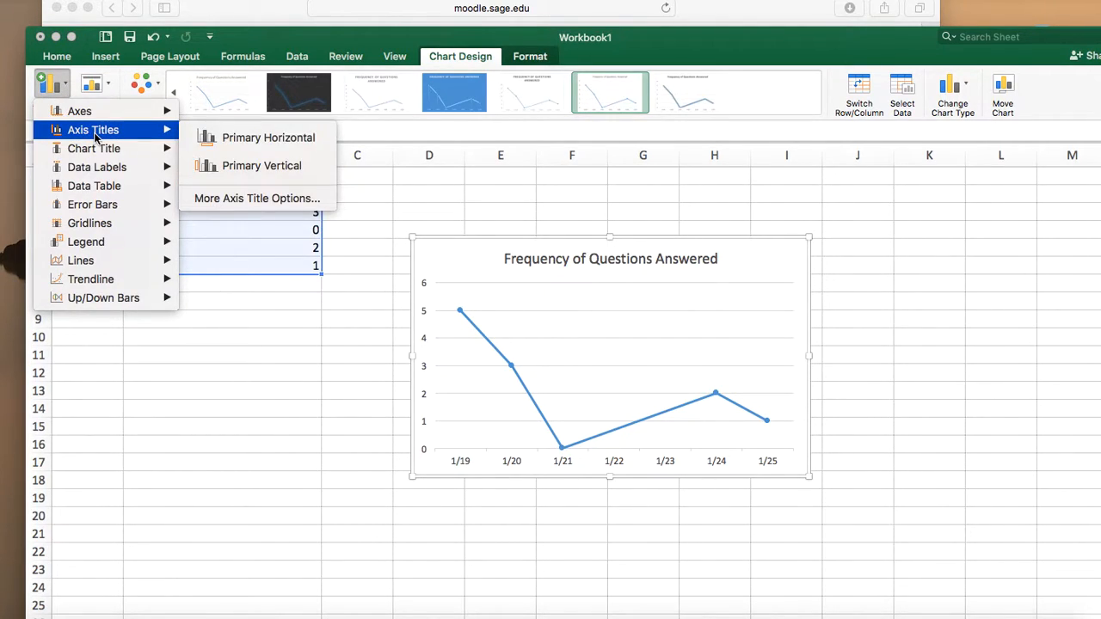
click(253, 153)
drag(597, 453, 624, 451)
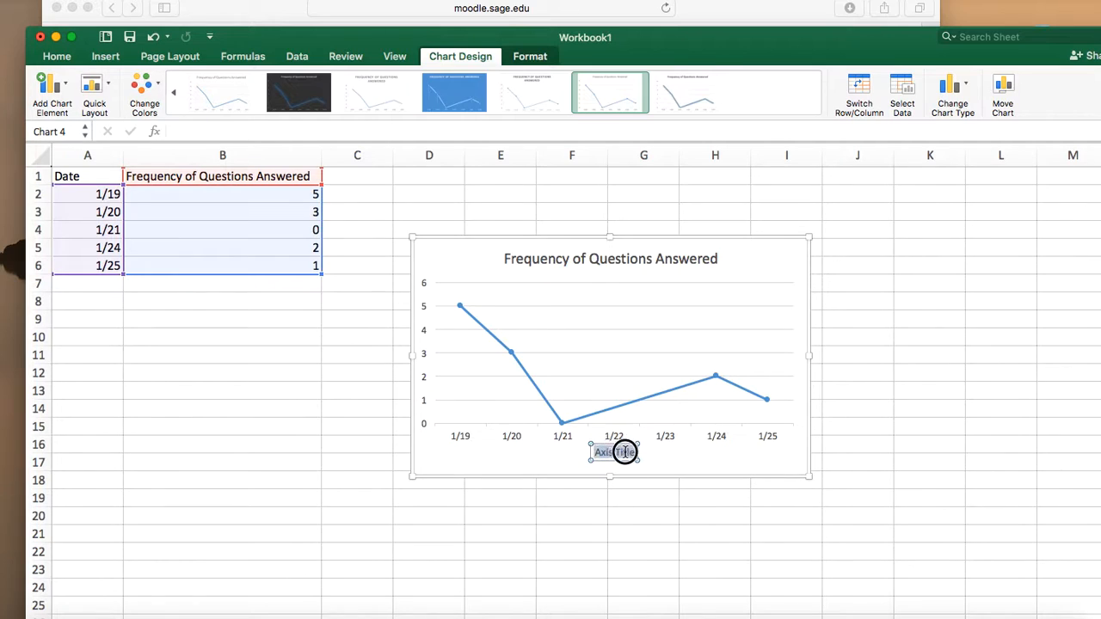
text(Date)
click(457, 265)
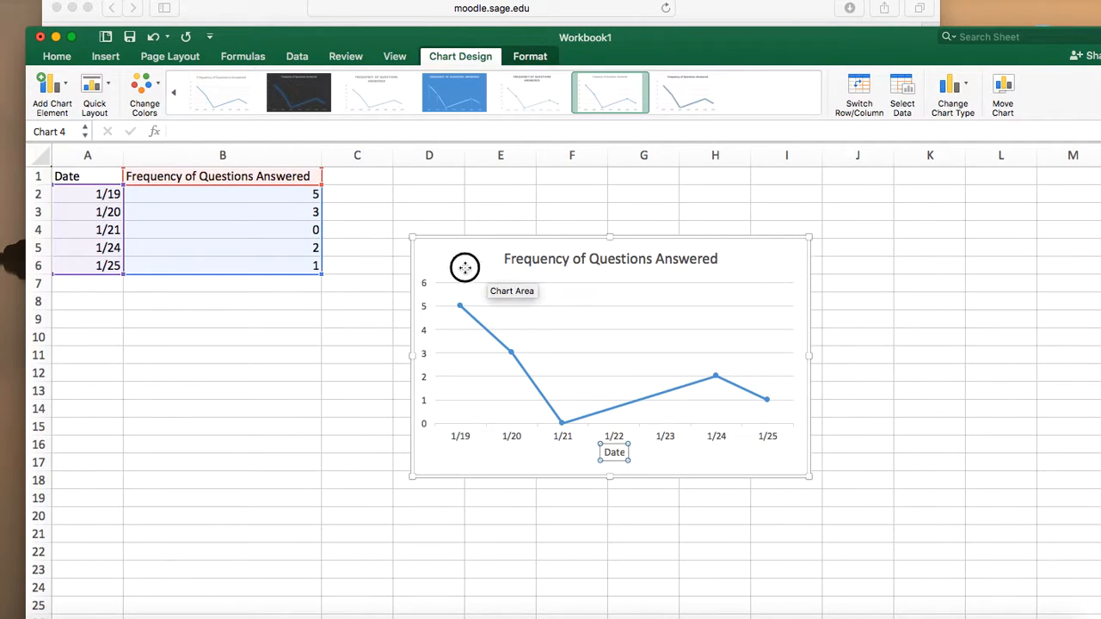
Add a primary vertical axis title to the chart reading "Frequency of Questions Answered"
click(67, 86)
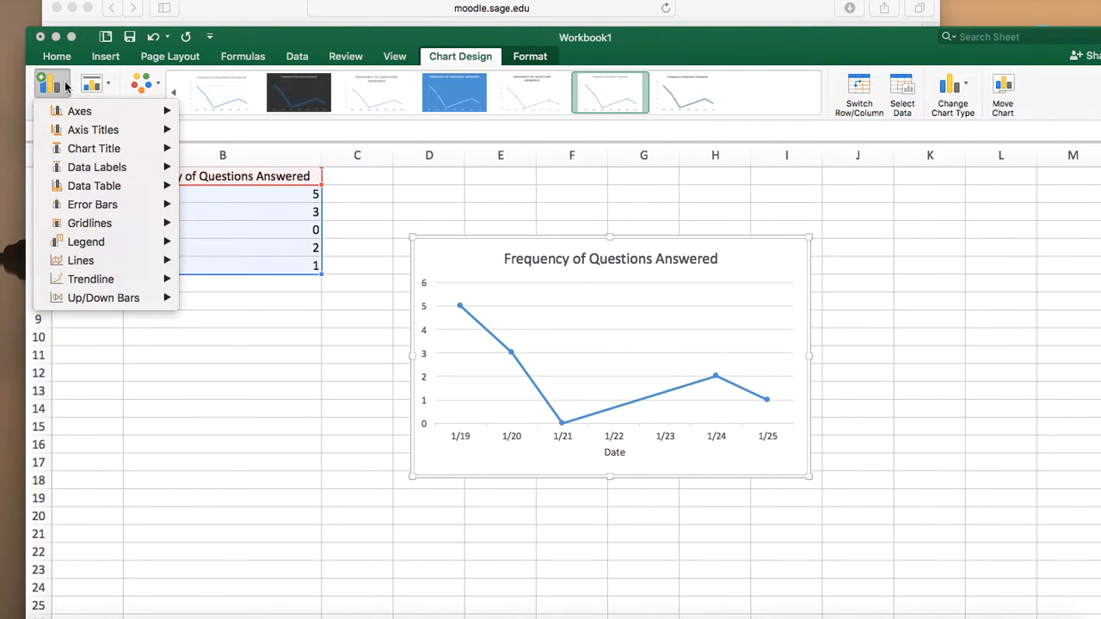
mouse_move(80, 136)
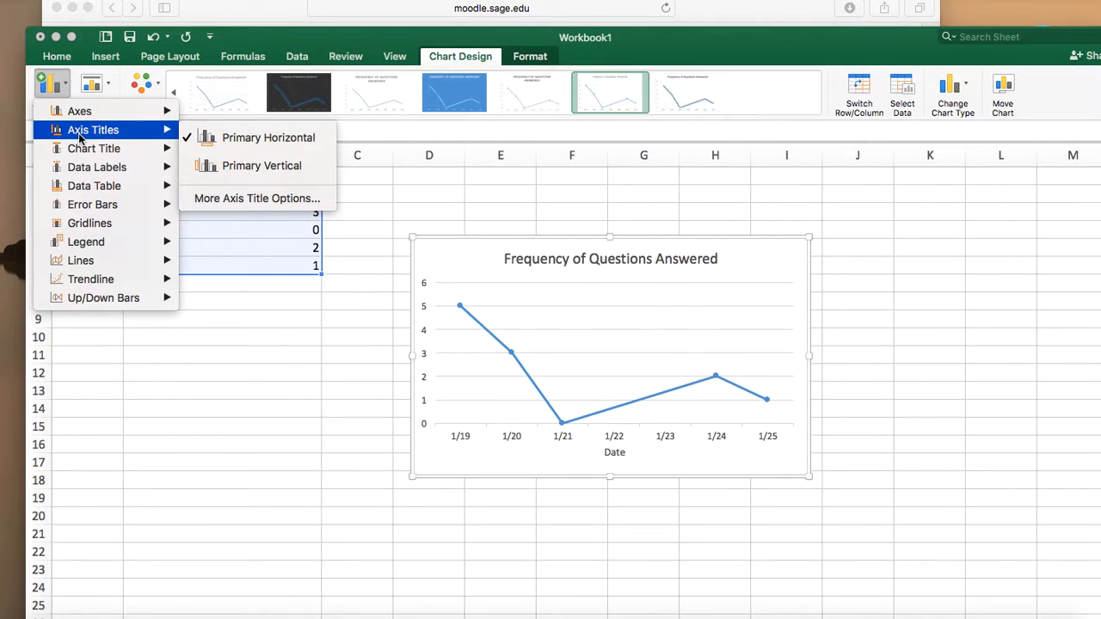
click(222, 167)
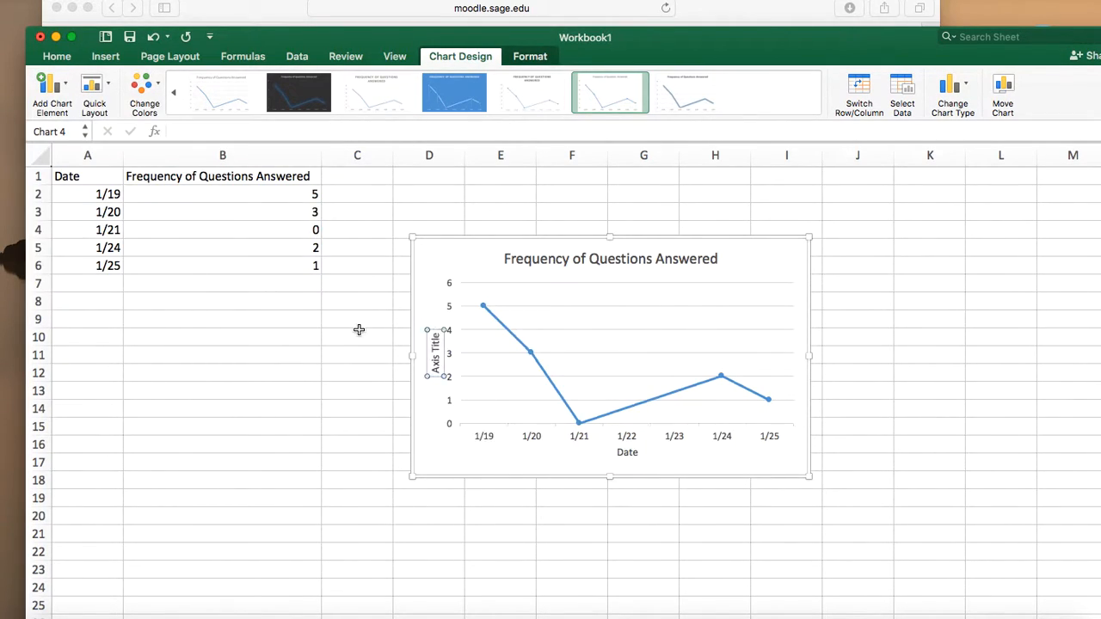
triple_click(434, 336)
text(Frequency of Questions Answered)
click(763, 277)
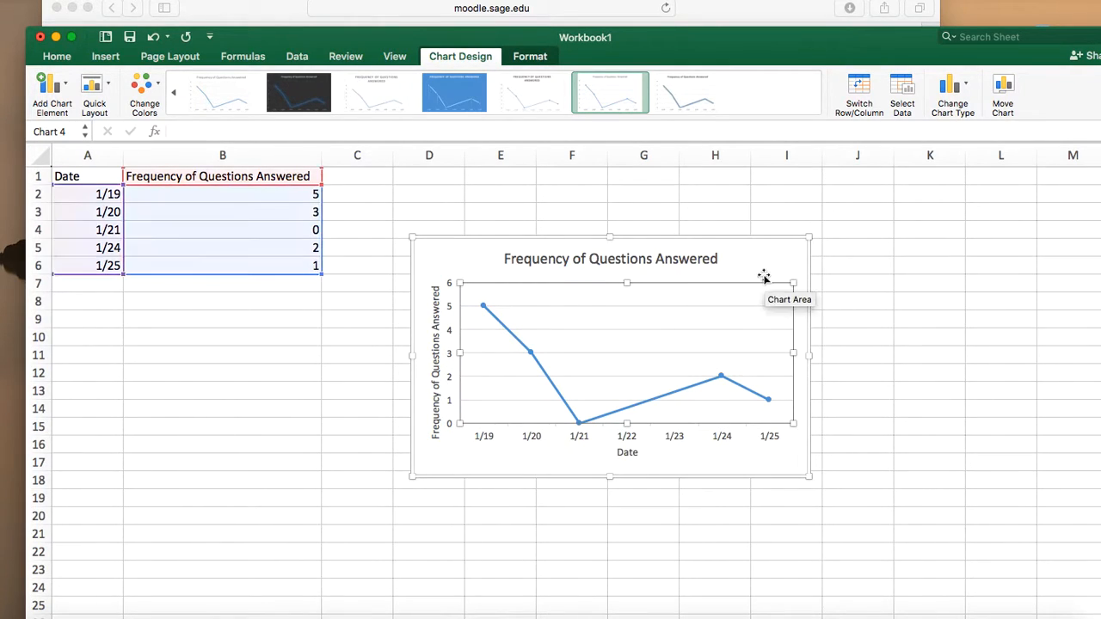
Switch to the assignment document in the browser, examine the title of its example graph, and return to the workbook
click(677, 261)
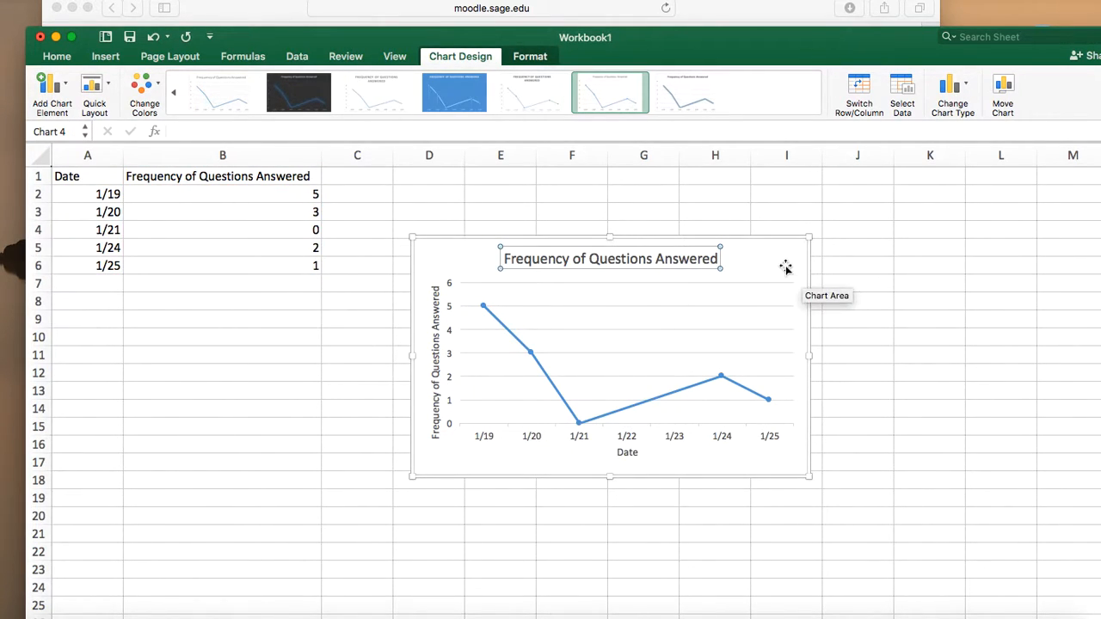
drag(724, 37, 691, 283)
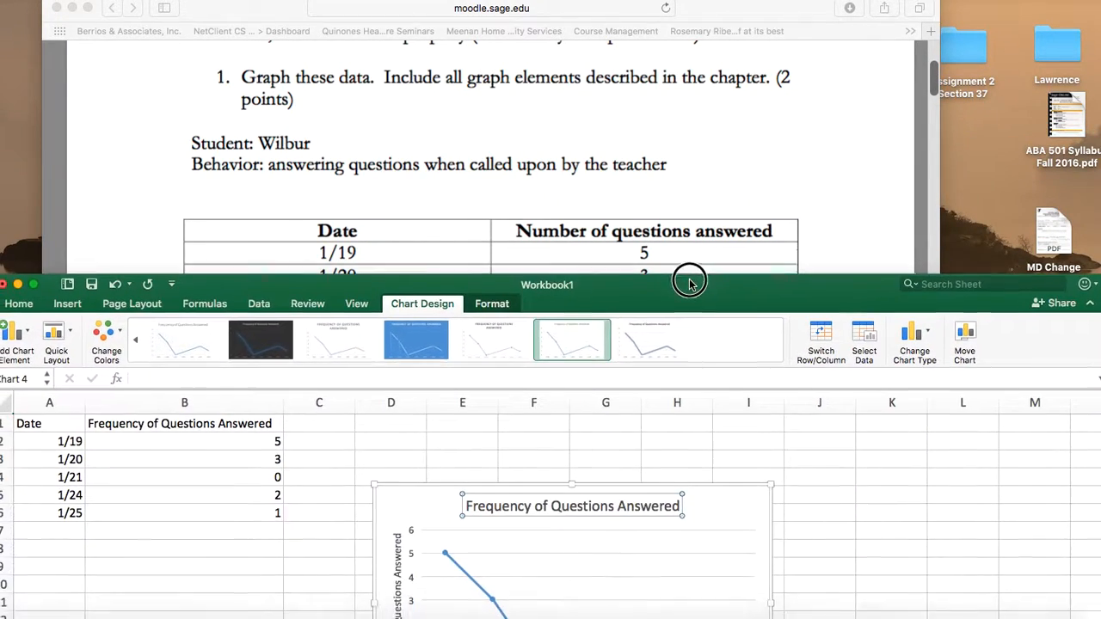
click(700, 125)
scroll(531, 376, down, 1)
scroll(532, 377, down, 5)
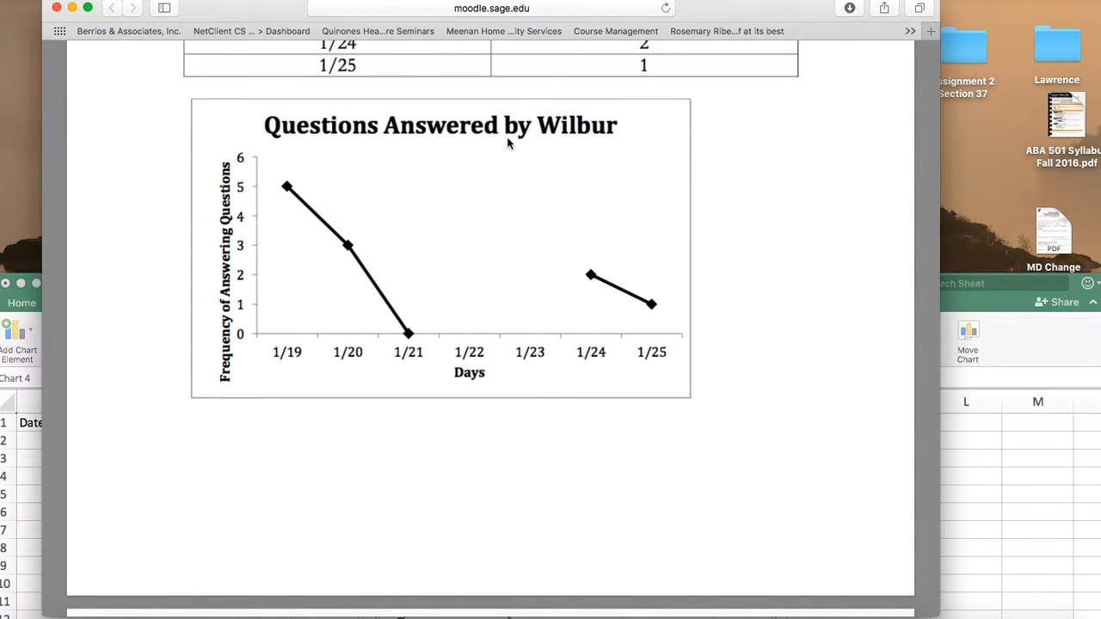
drag(540, 129, 280, 127)
click(613, 177)
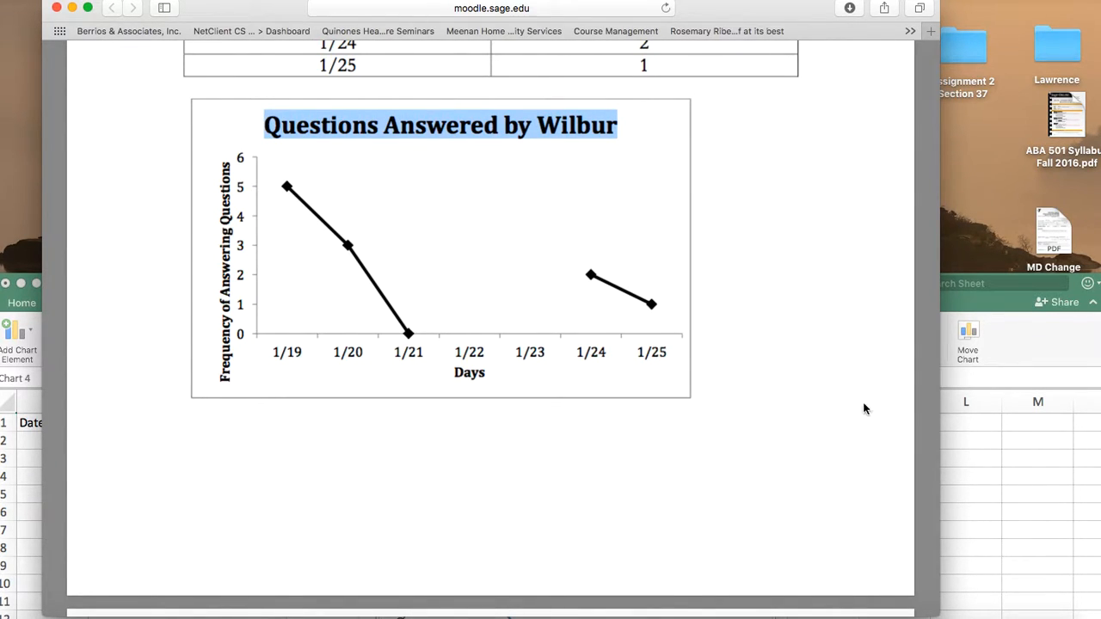
click(1014, 495)
drag(786, 286, 800, 62)
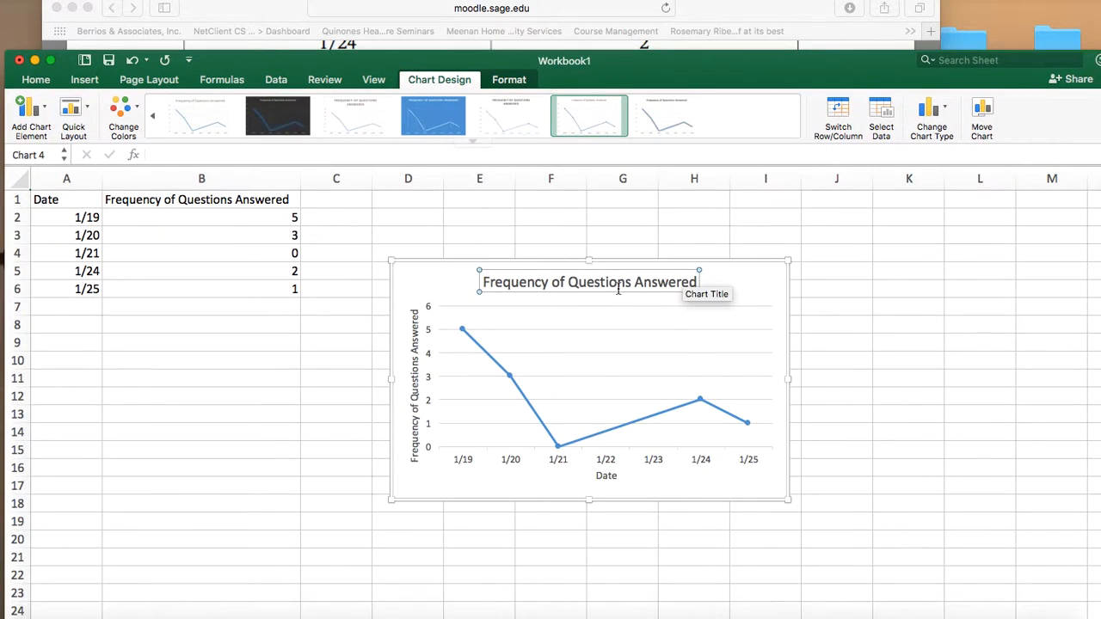
click(618, 338)
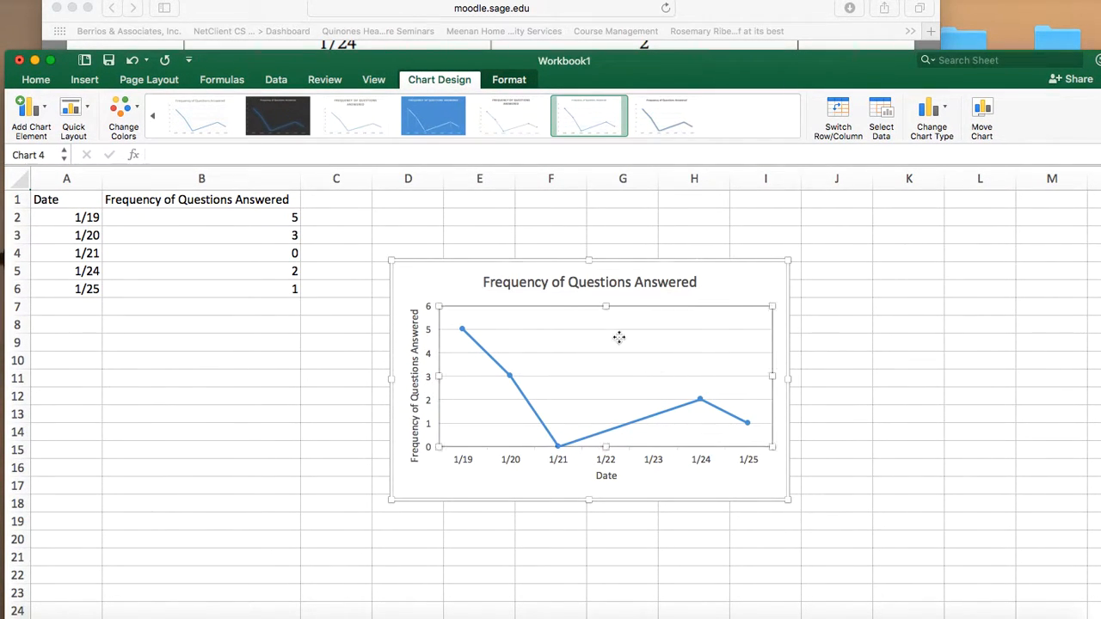
click(950, 336)
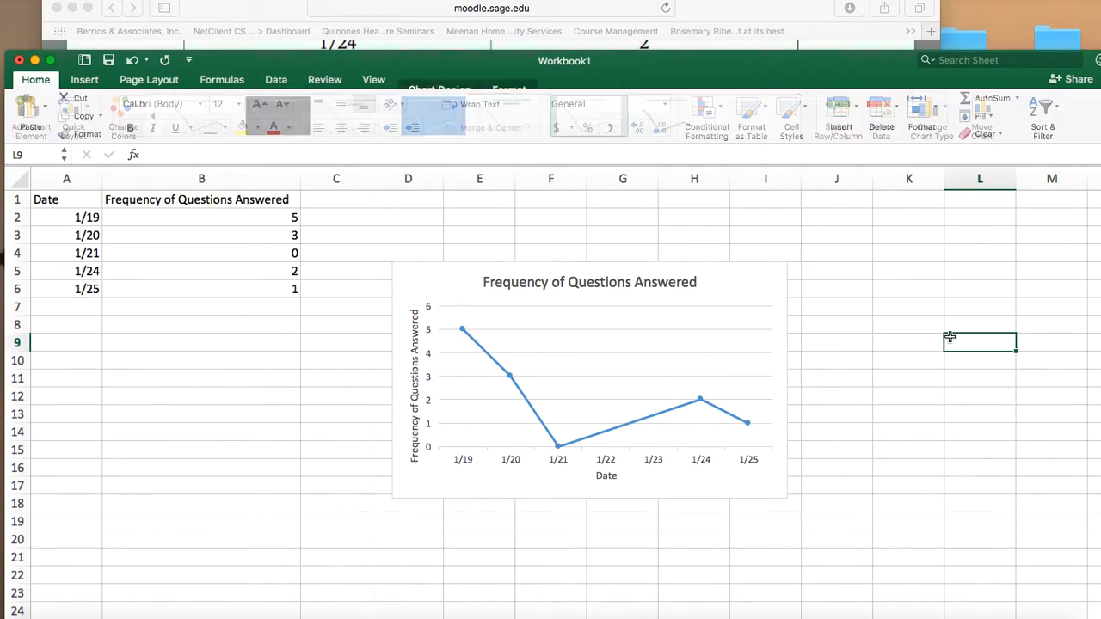
Replace the chart title with "Questions Answered by" followed by the student's name, as in the assignment's example graph
click(559, 288)
drag(485, 280, 693, 291)
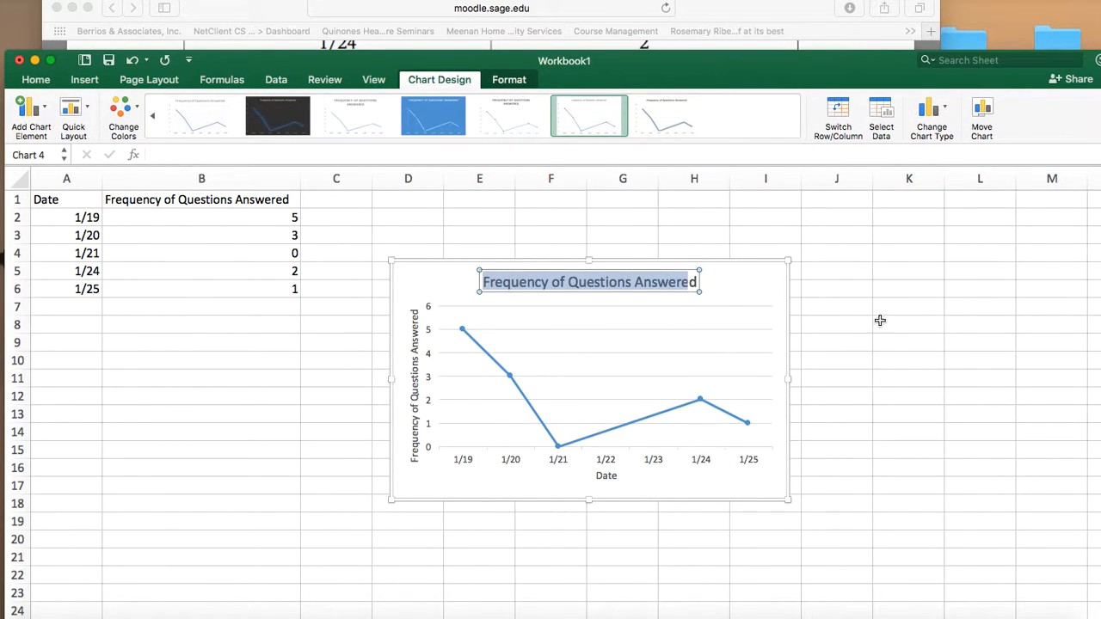
click(909, 358)
click(697, 283)
drag(697, 282, 478, 287)
text(Wil)
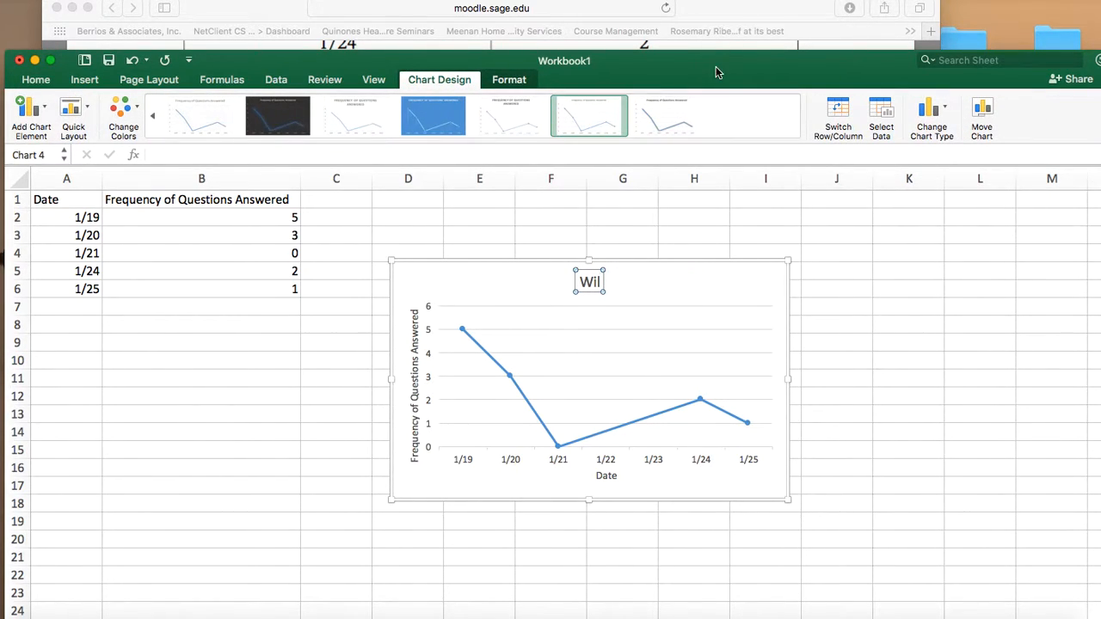
drag(715, 66, 715, 192)
key(BackSpace)
text(Questions)
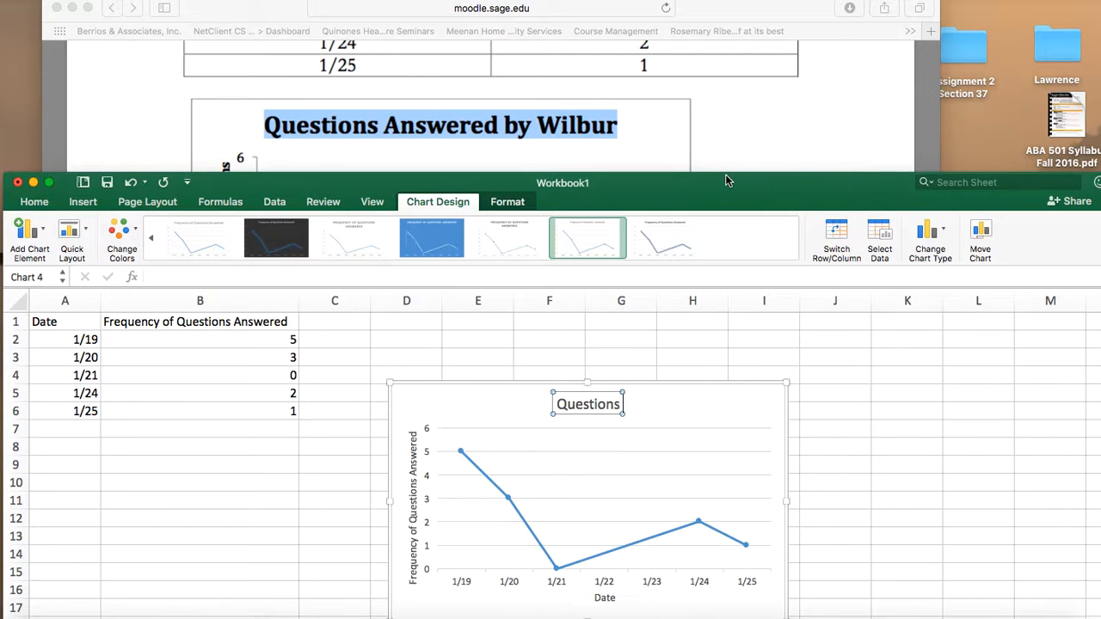
text( Answered by Wilbur)
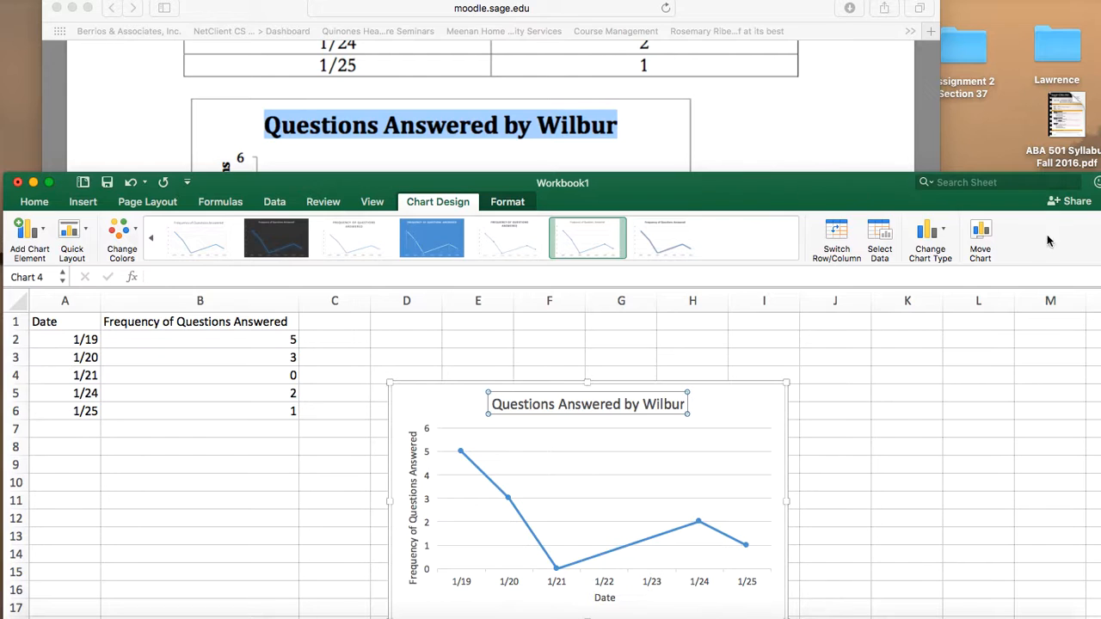
click(990, 413)
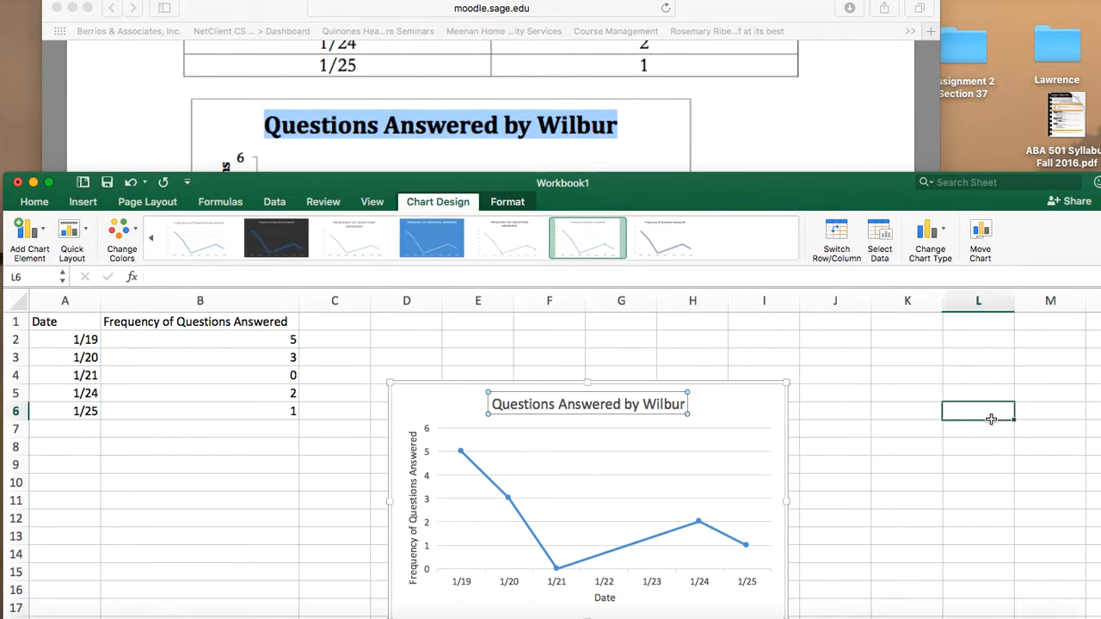
Format the line of the chart's whole data series as a solid black line
drag(679, 178, 666, 7)
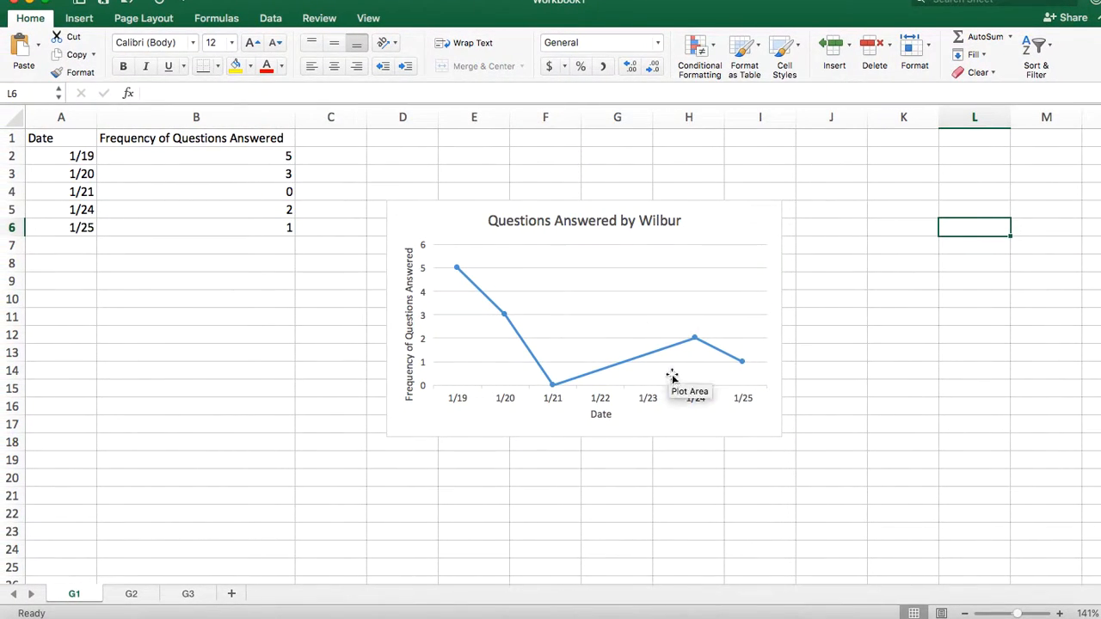
click(678, 348)
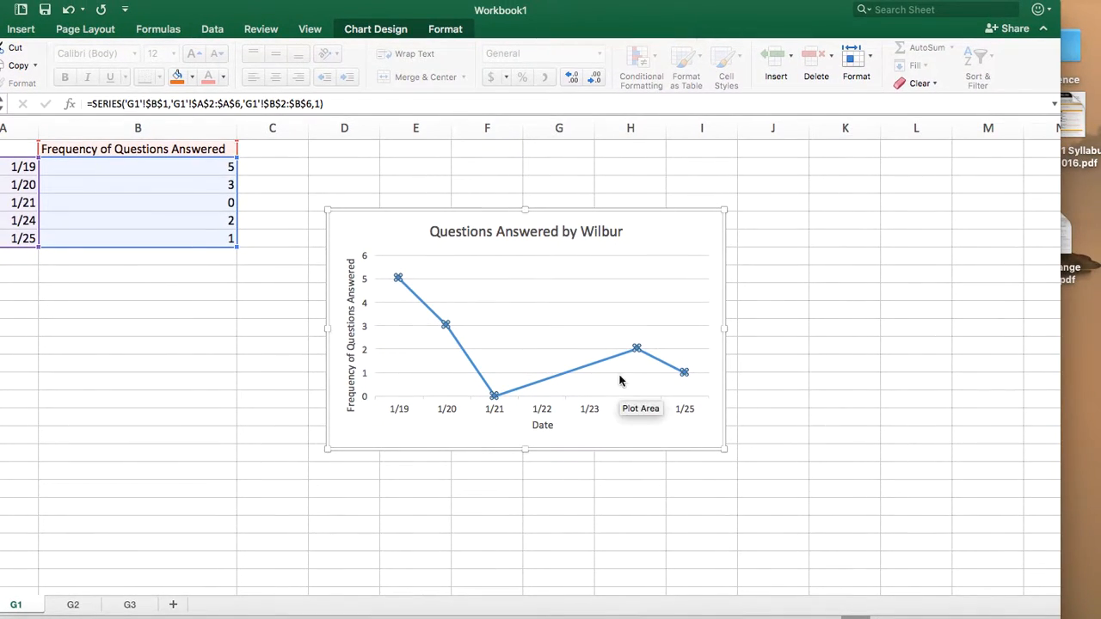
double_click(606, 361)
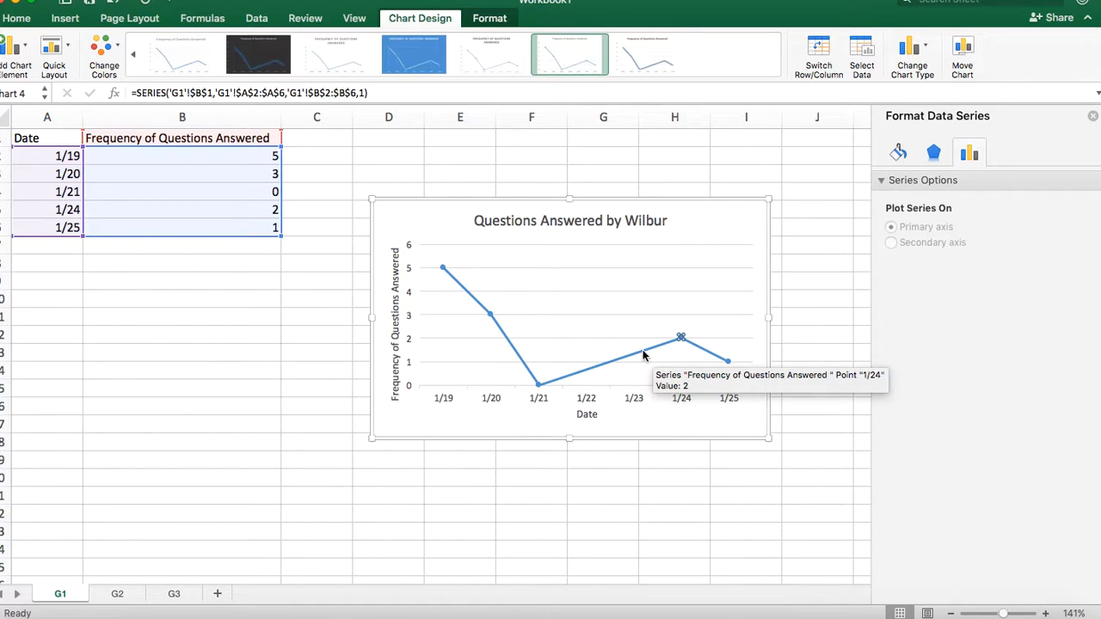
click(621, 360)
click(620, 359)
click(699, 497)
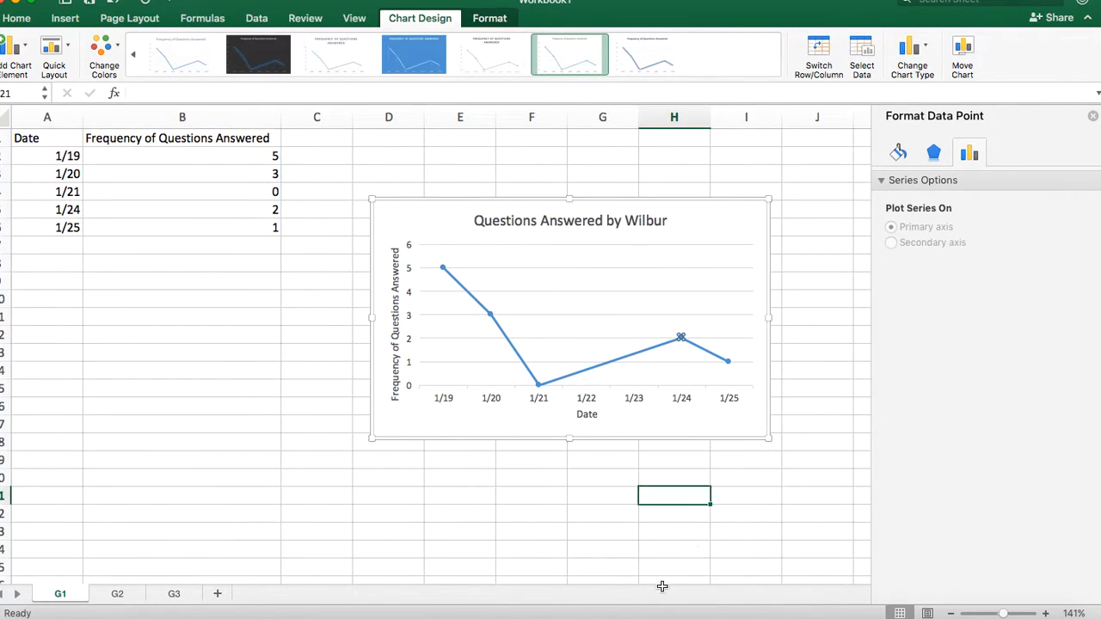
click(660, 349)
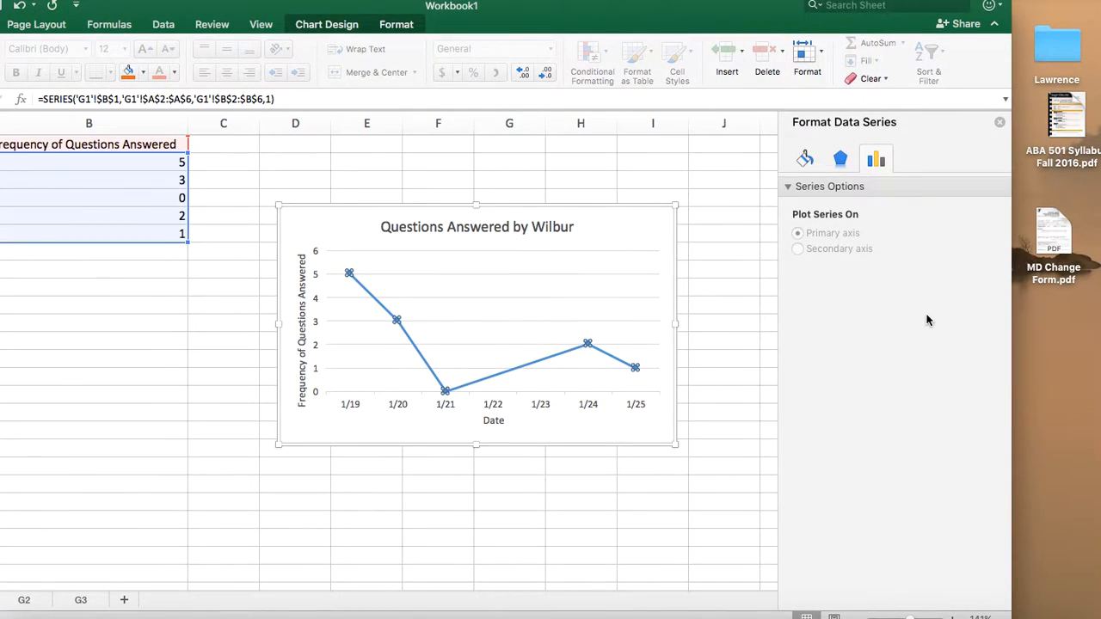
click(804, 160)
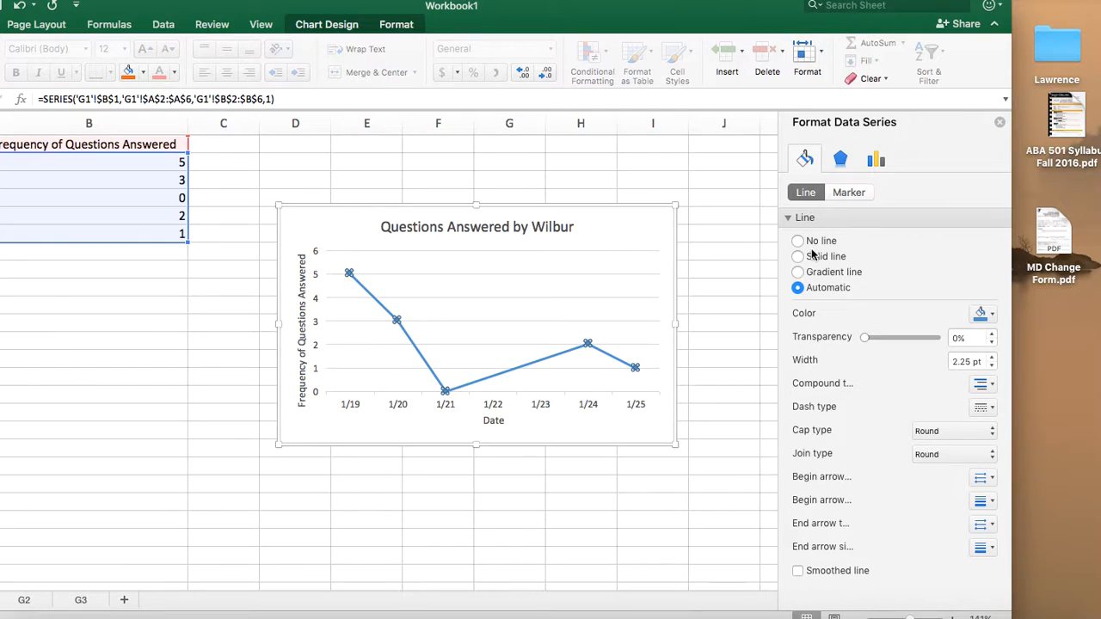
click(988, 316)
click(979, 356)
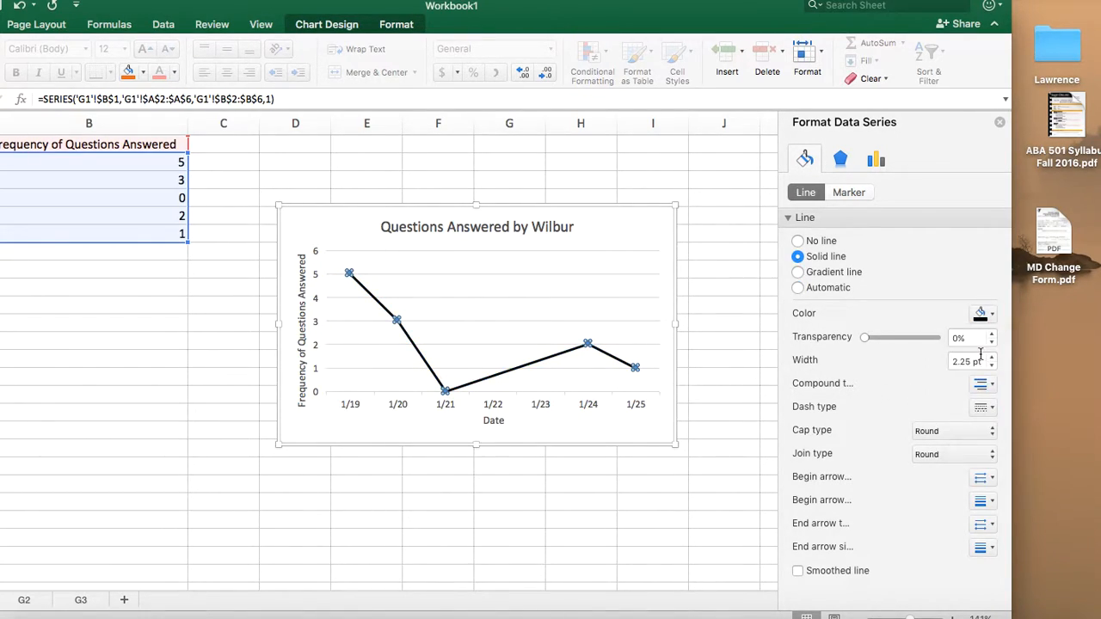
Set both the fill and the border colour of the data series' markers to black
click(846, 193)
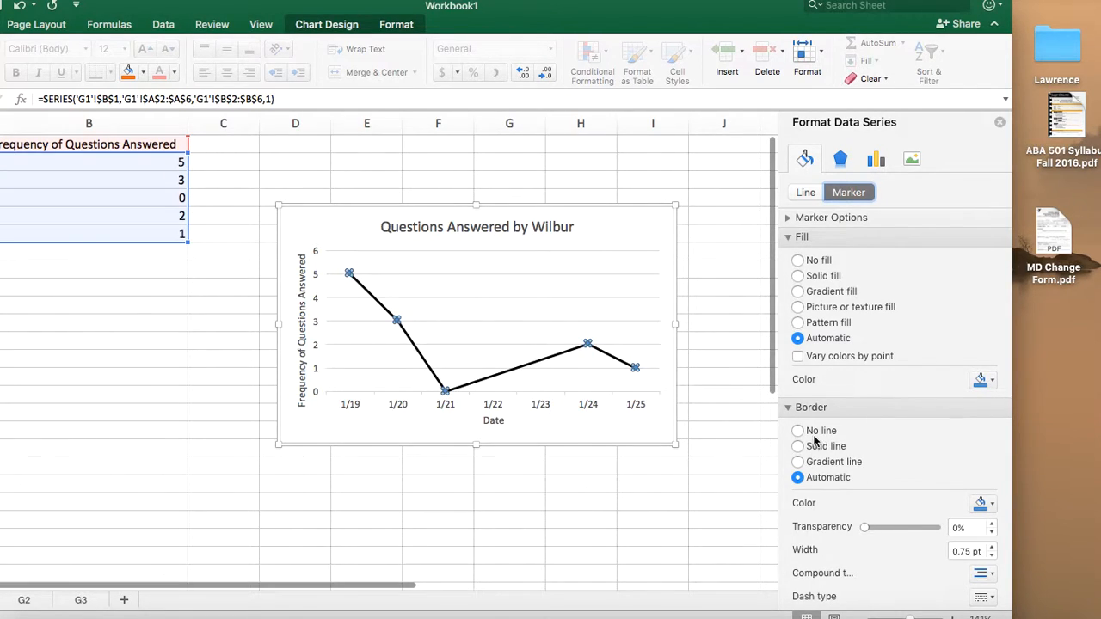
click(991, 384)
click(979, 423)
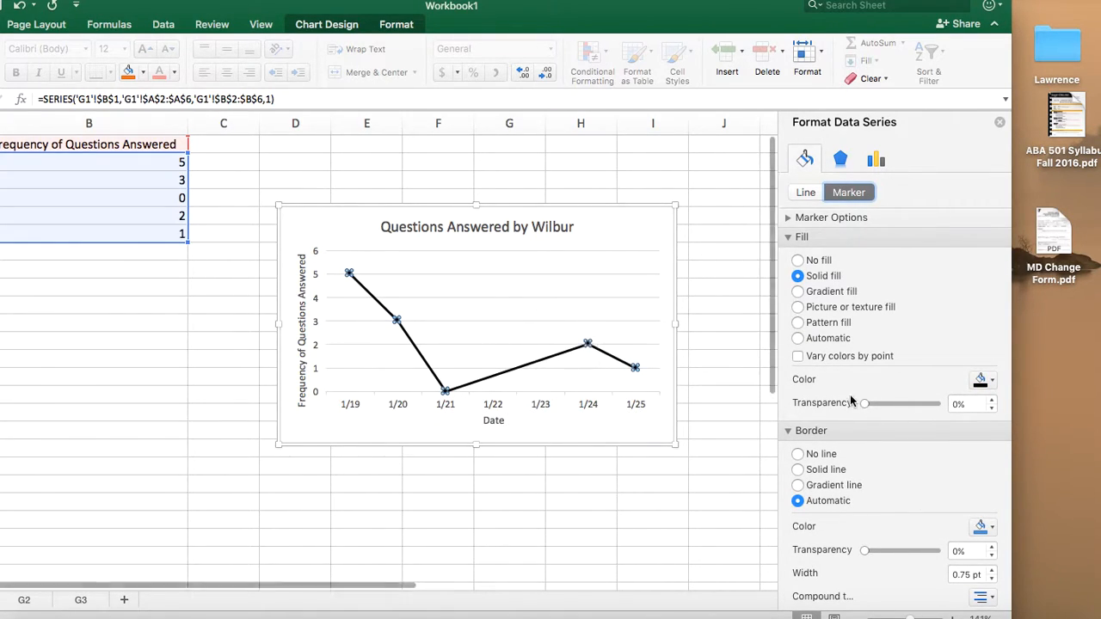
click(990, 529)
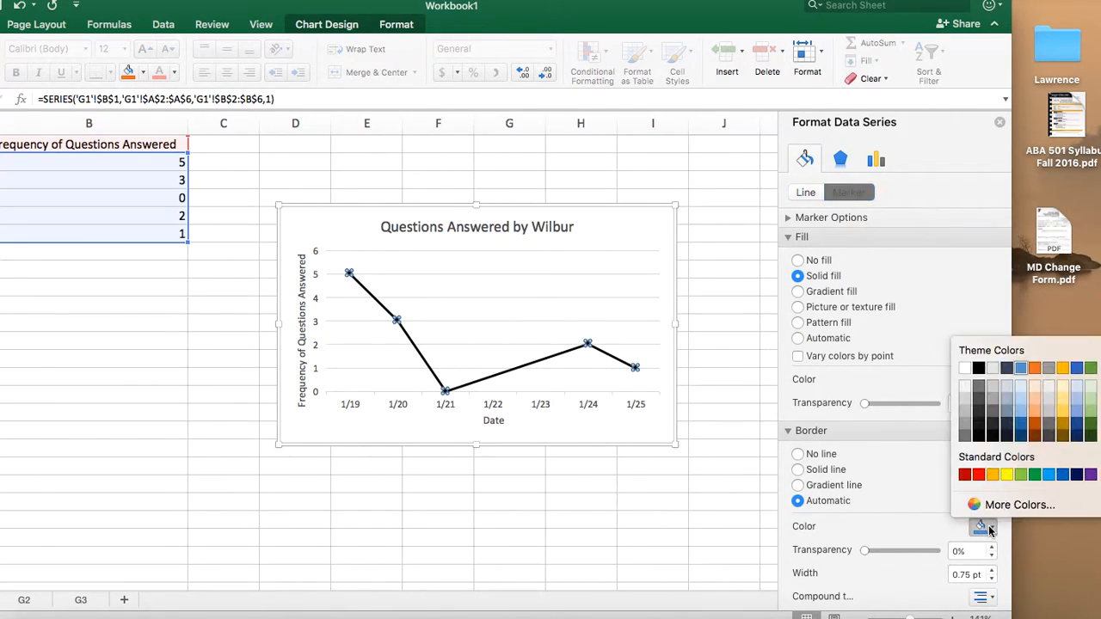
click(980, 369)
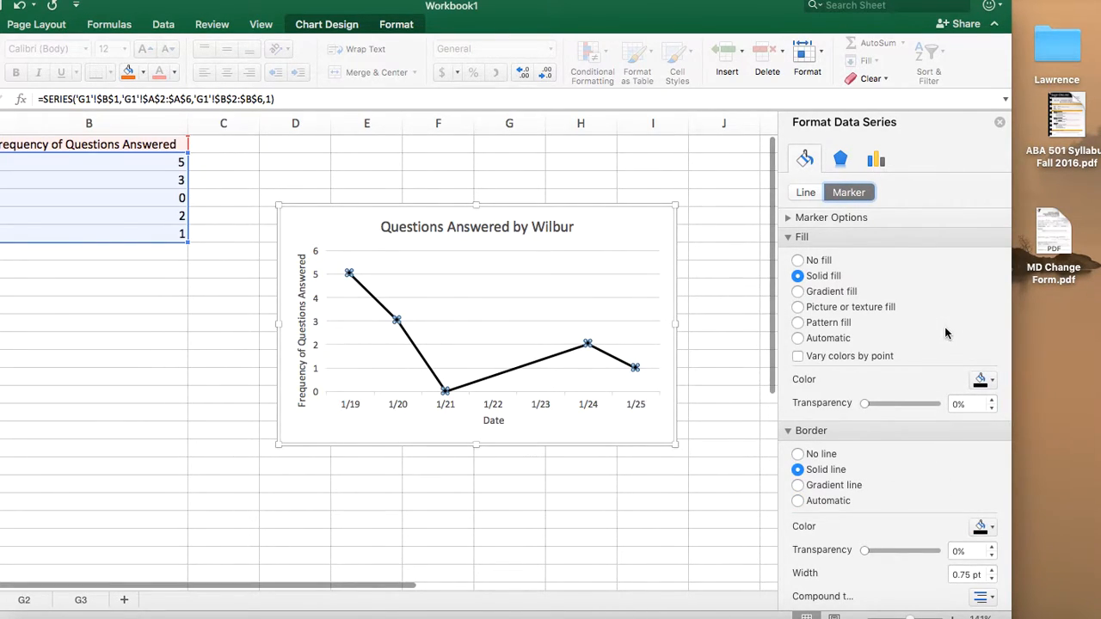
Remove the connecting line between 1/21 and 1/24 by setting the 1/24 data point to No line
click(579, 307)
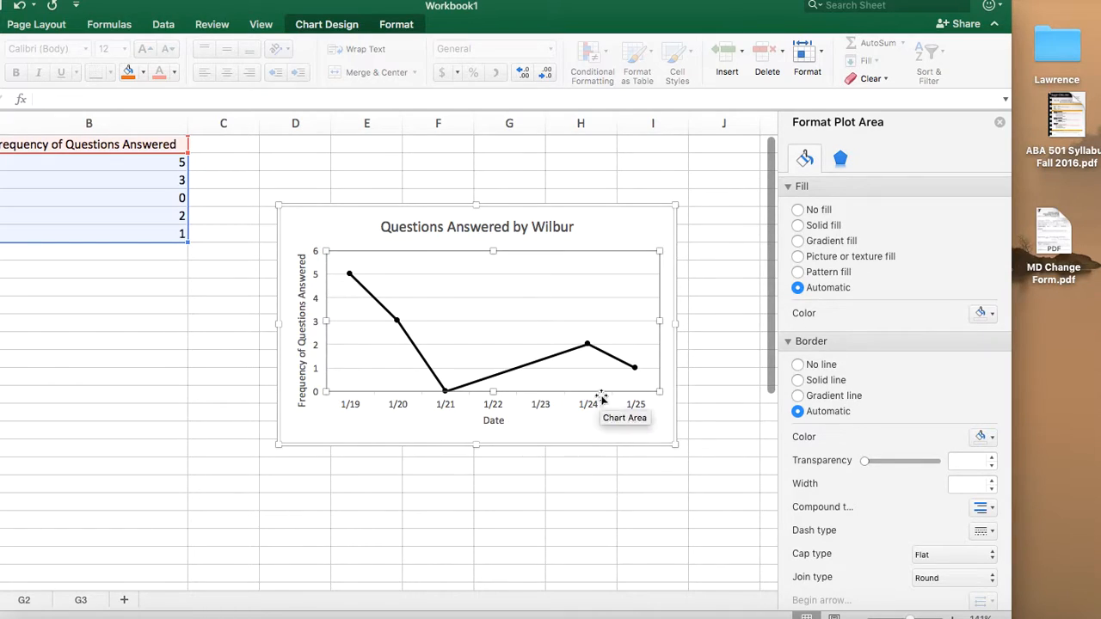
click(588, 346)
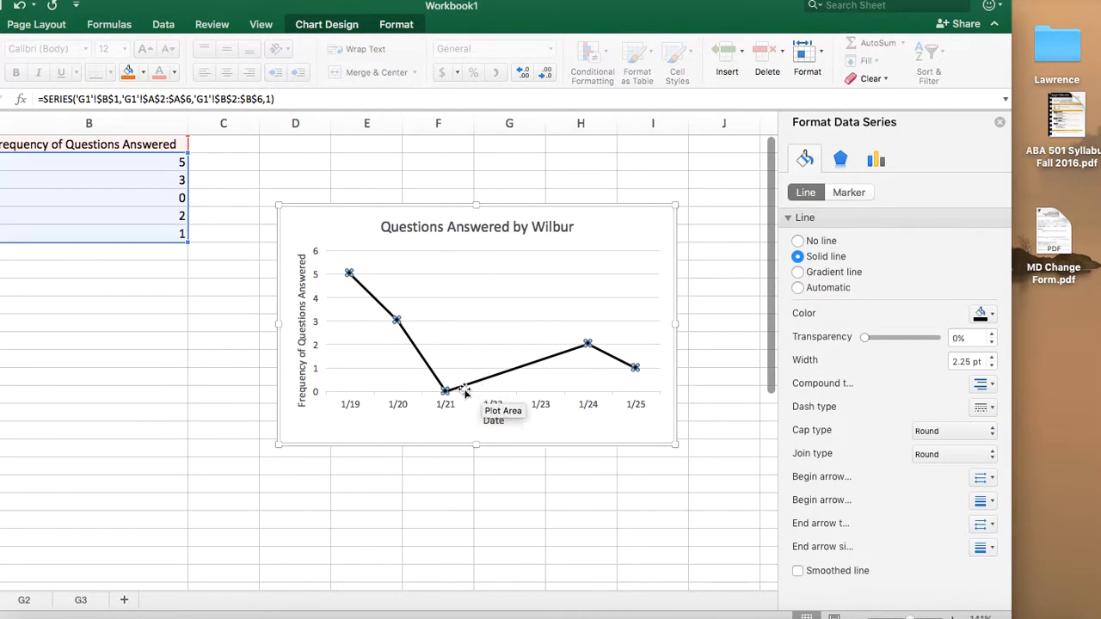
click(587, 345)
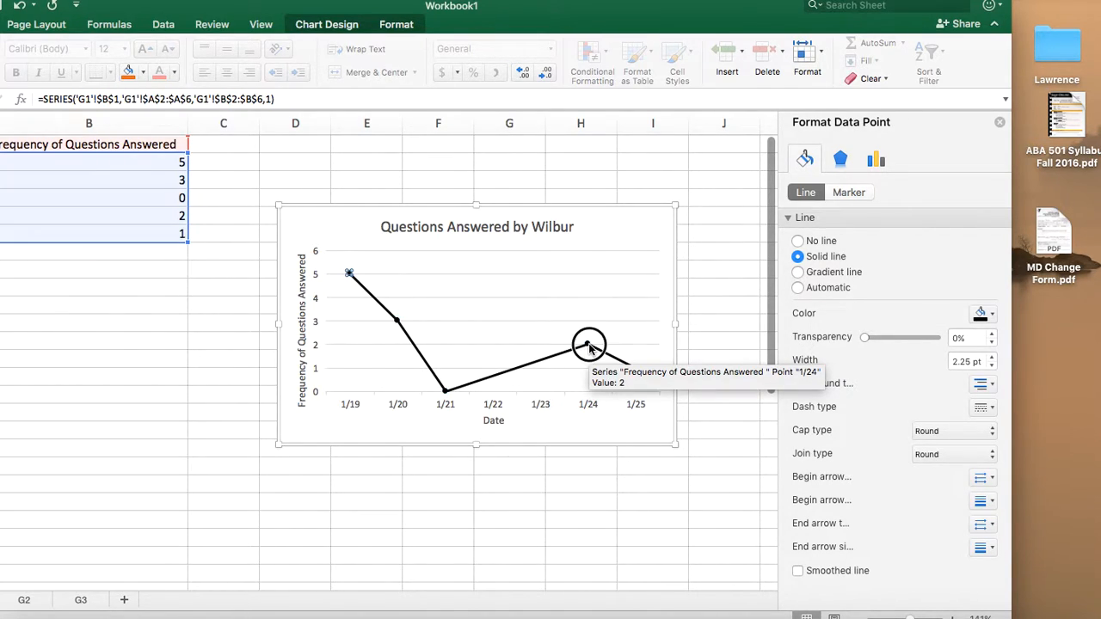
click(588, 345)
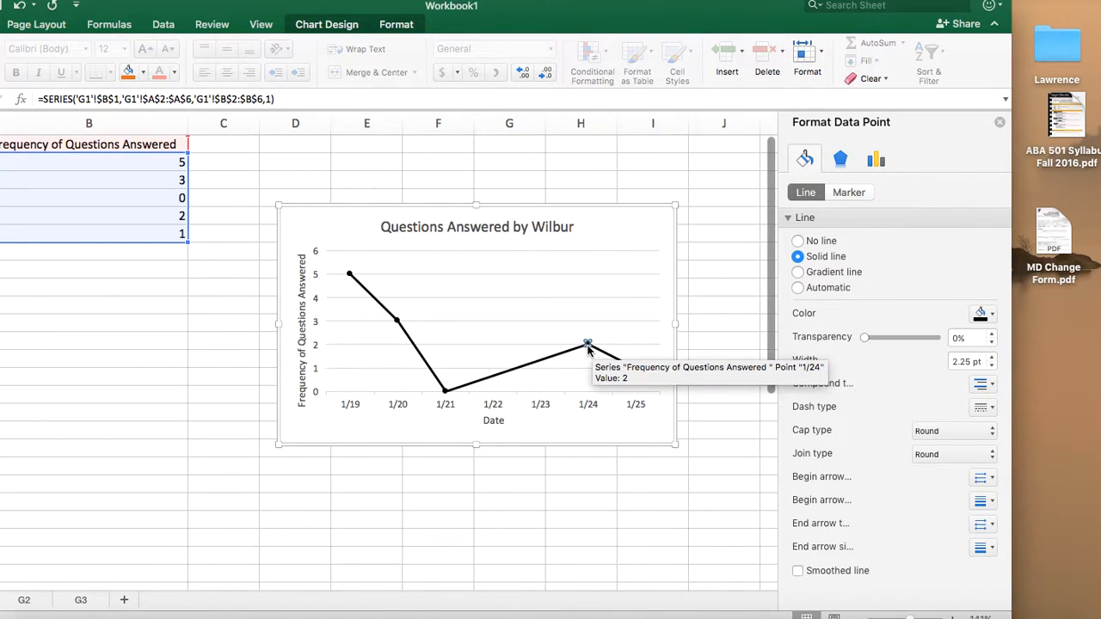
click(798, 241)
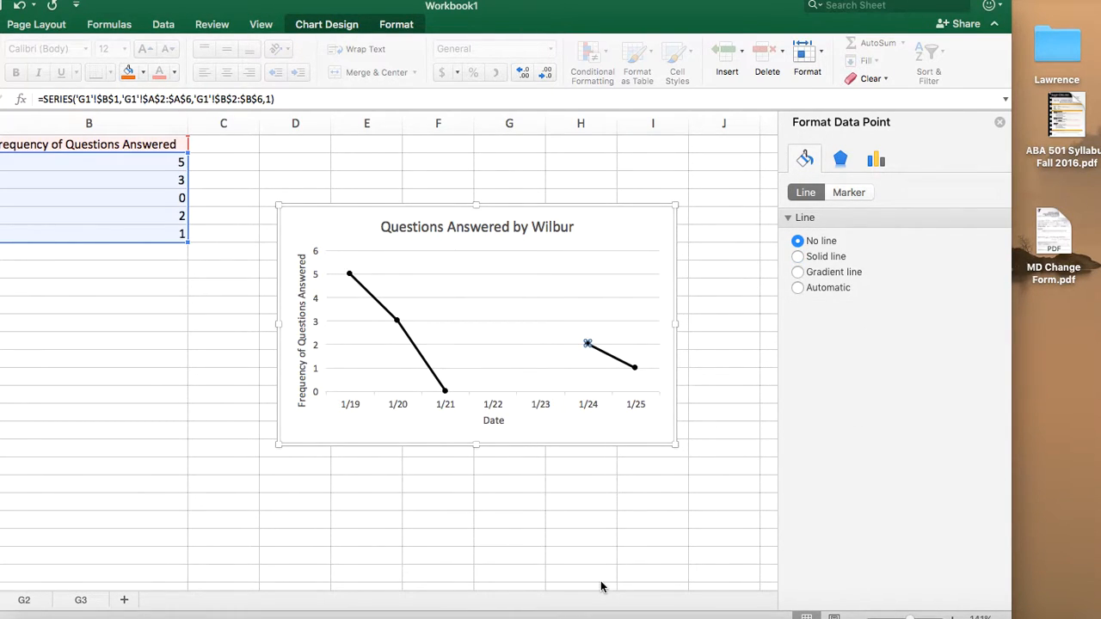
click(613, 531)
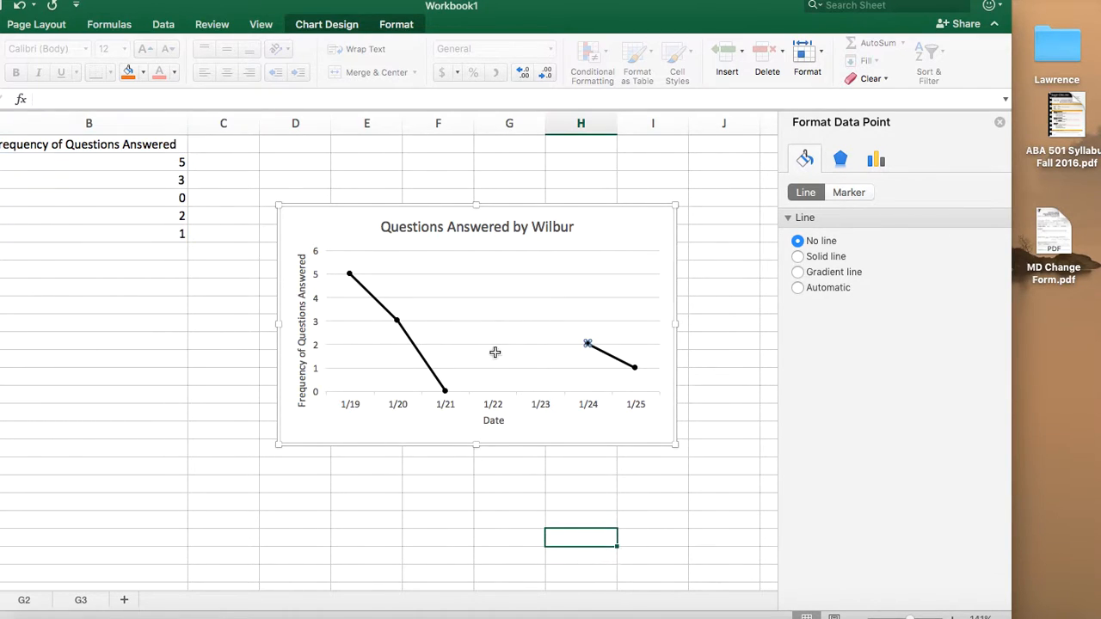
Hide the chart's horizontal major gridlines by setting them to No line
click(497, 278)
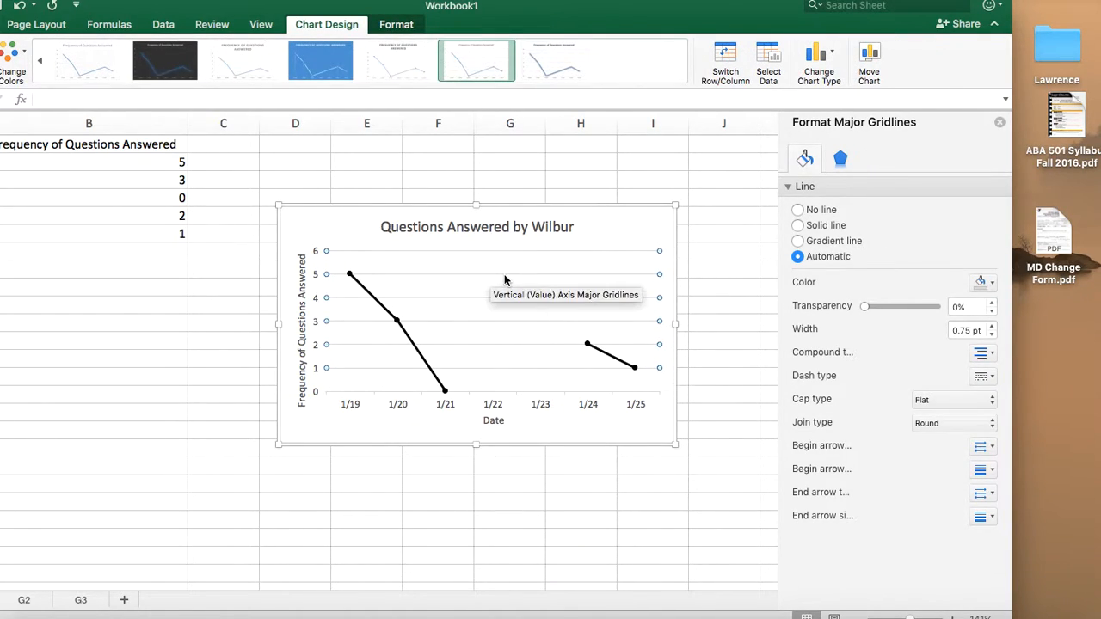
click(564, 520)
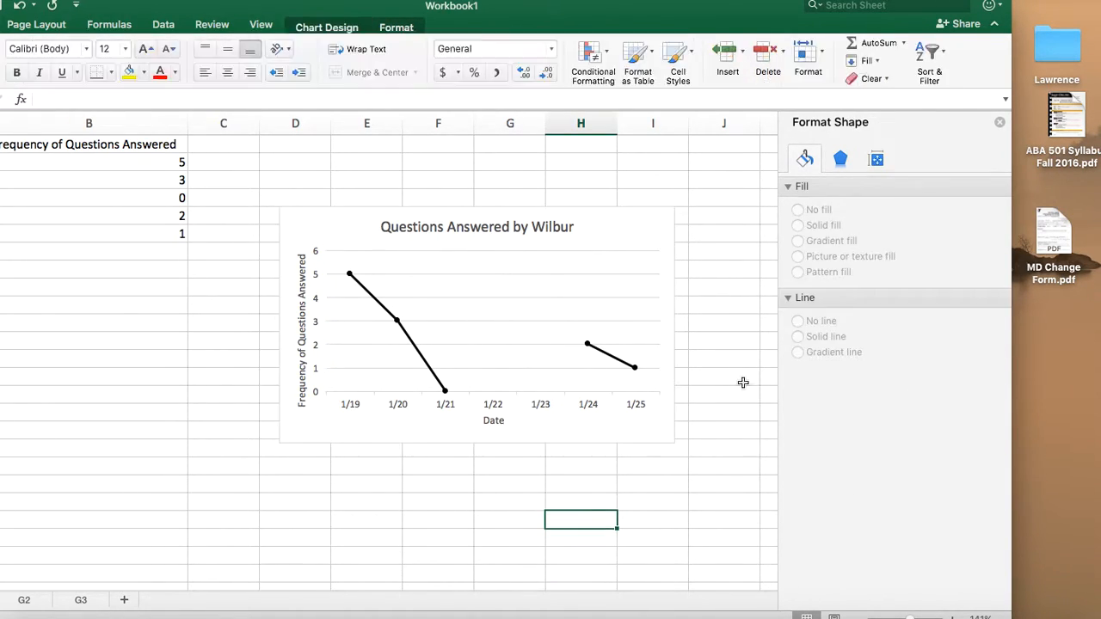
click(490, 279)
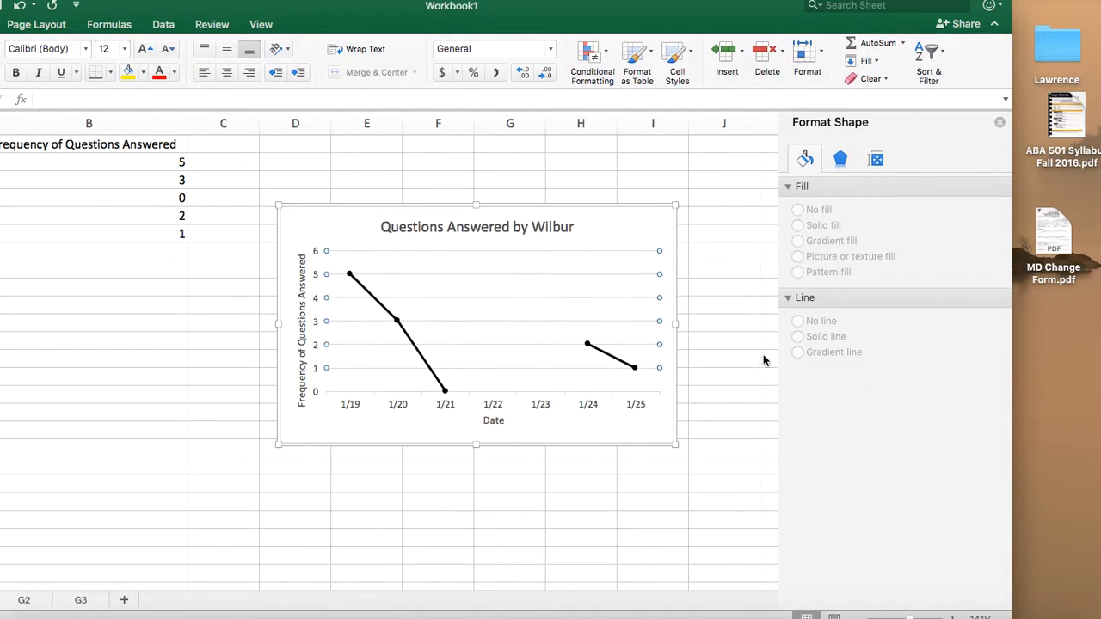
click(797, 209)
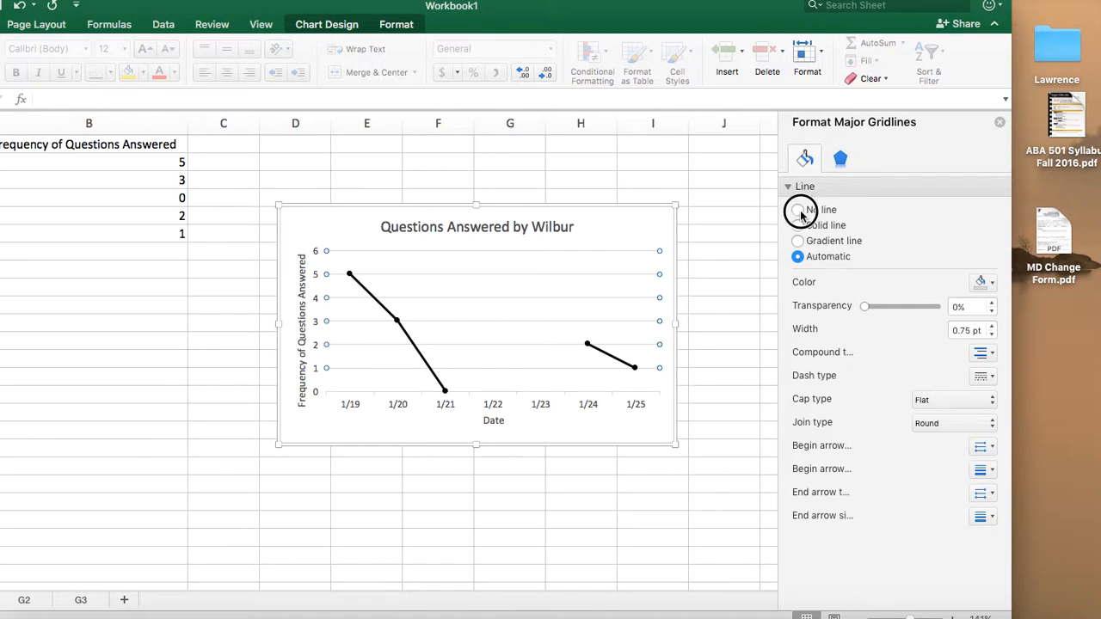
click(699, 411)
click(549, 554)
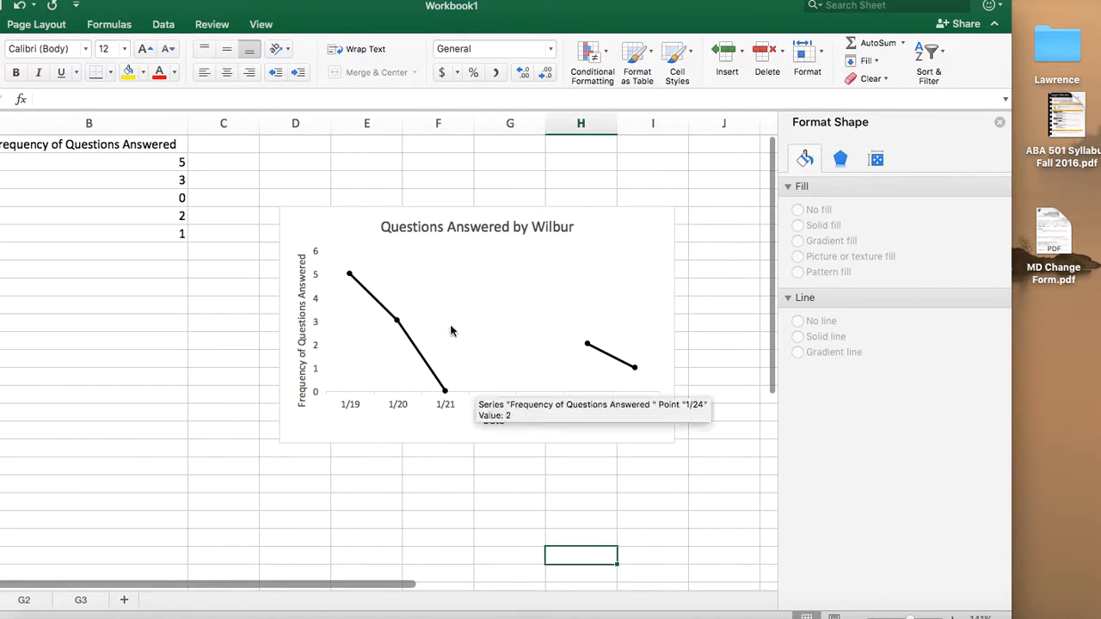
click(435, 308)
click(593, 500)
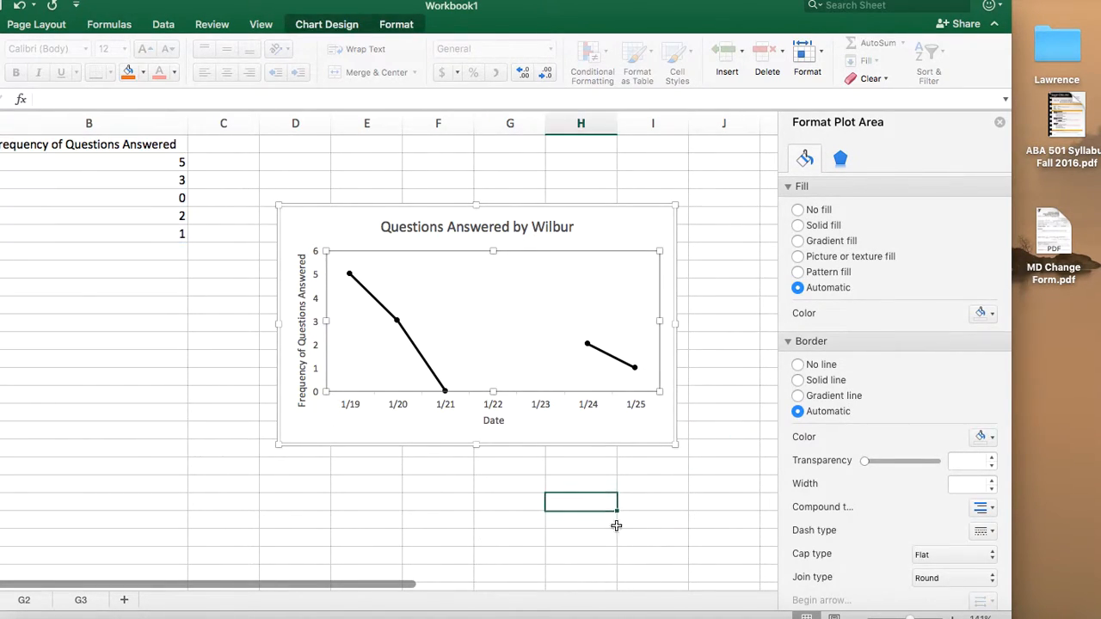
click(488, 319)
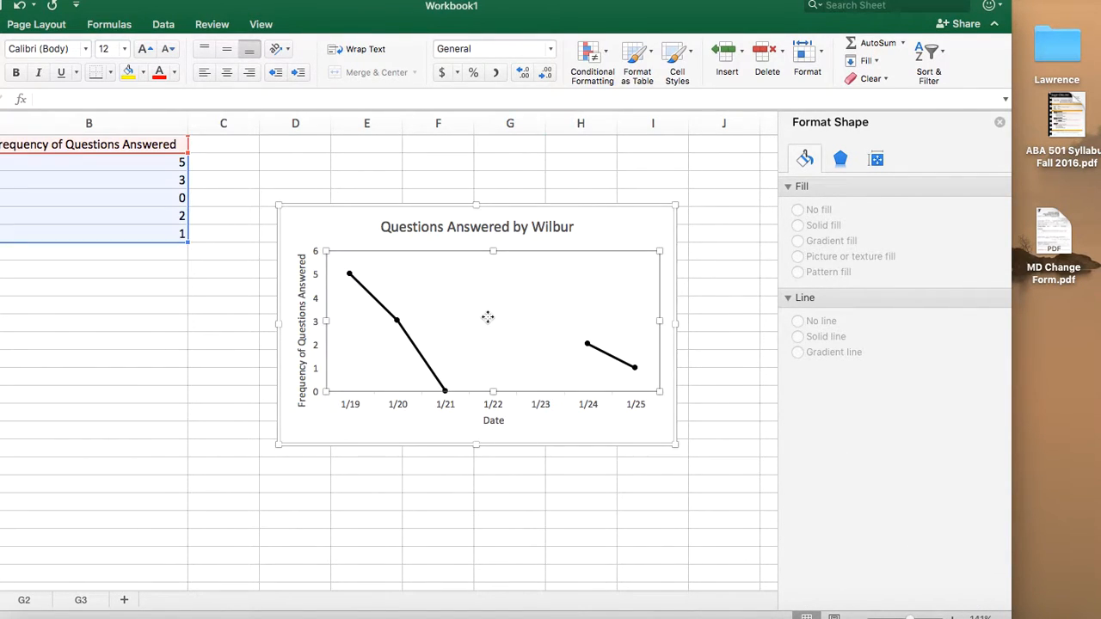
click(521, 487)
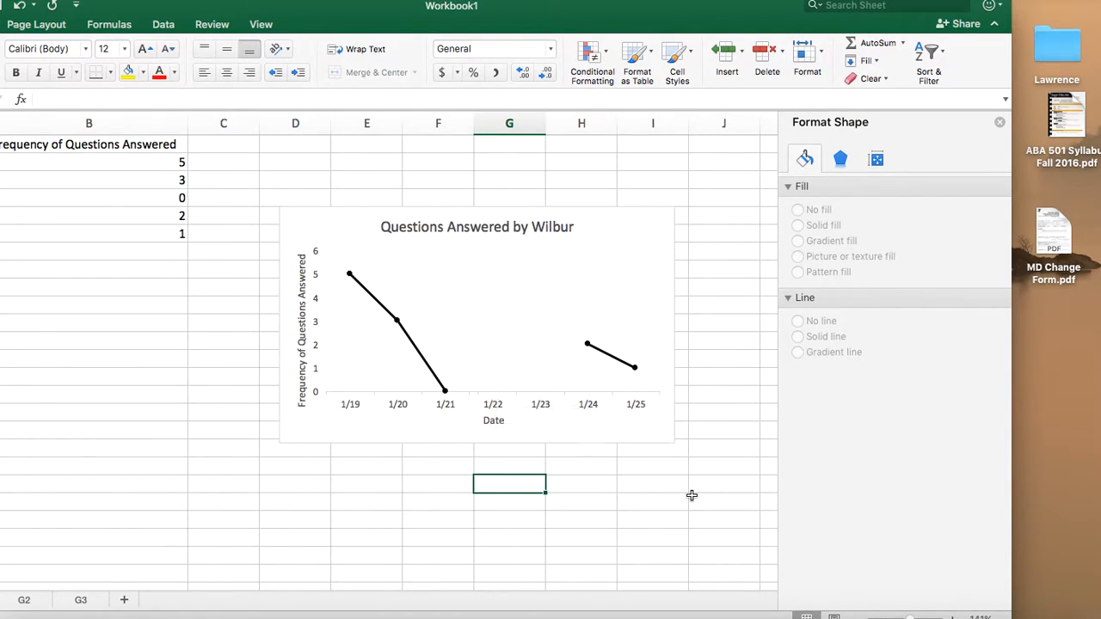
click(545, 295)
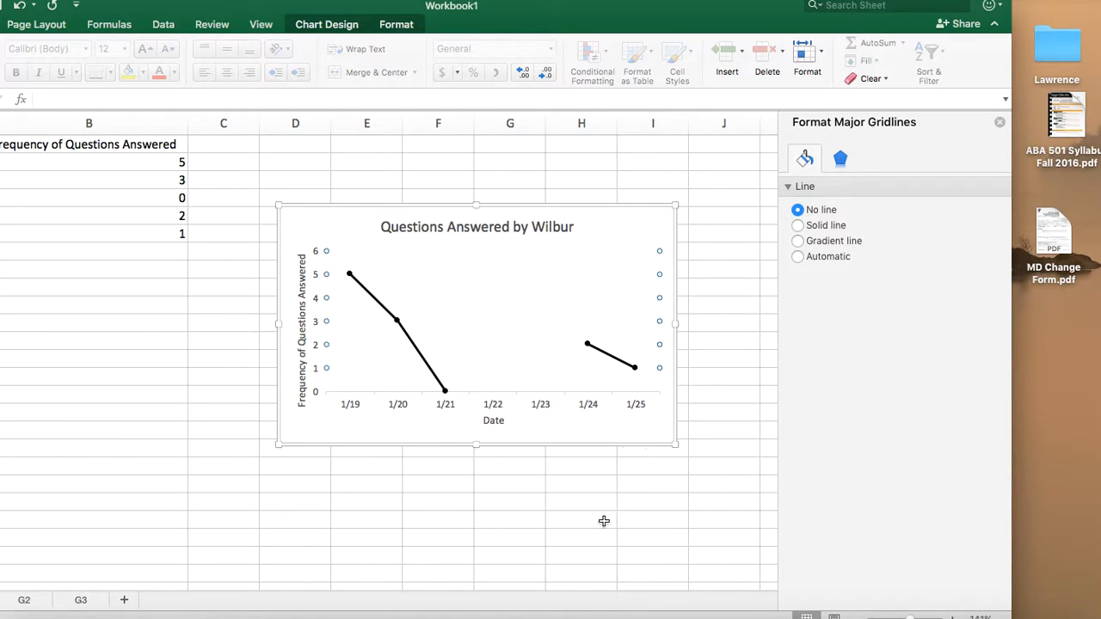
click(319, 216)
click(445, 313)
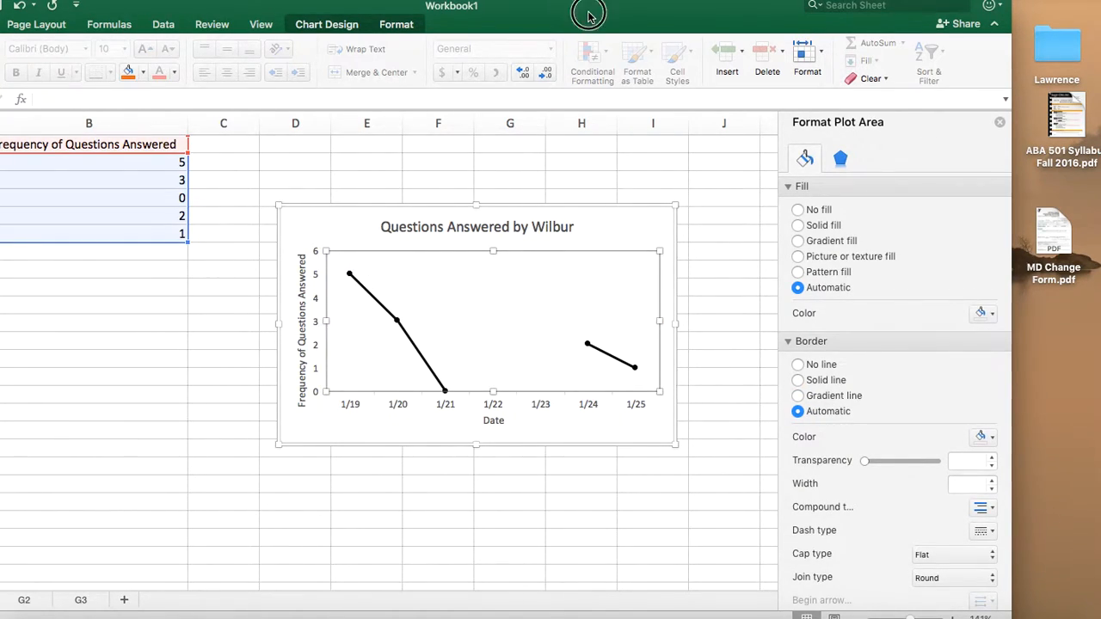
scroll(419, 407, down, 1)
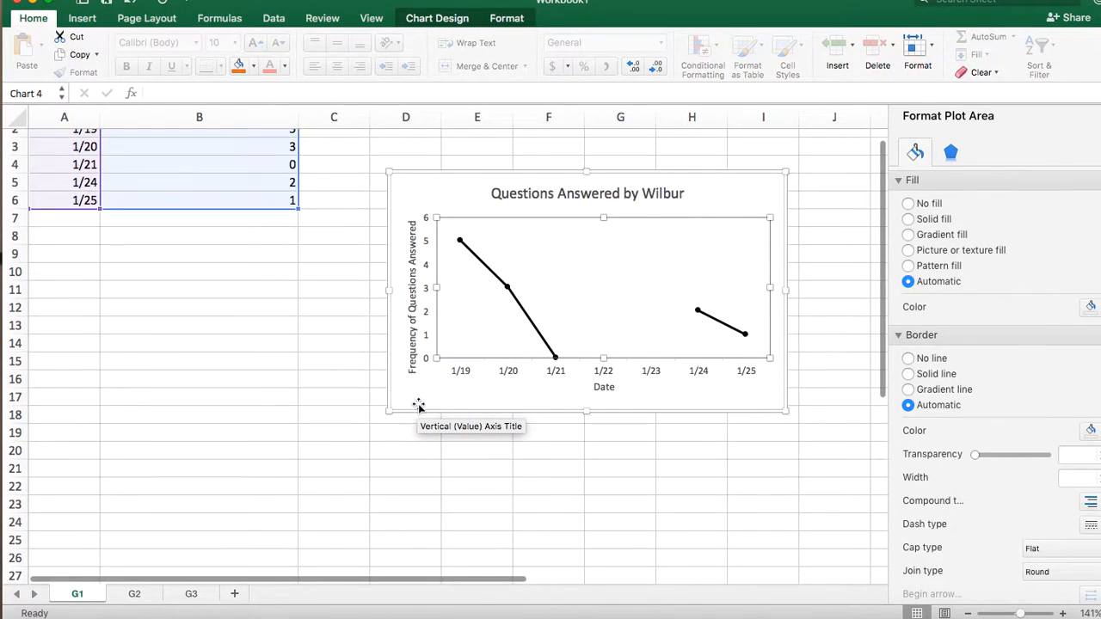
scroll(222, 456, up, 1)
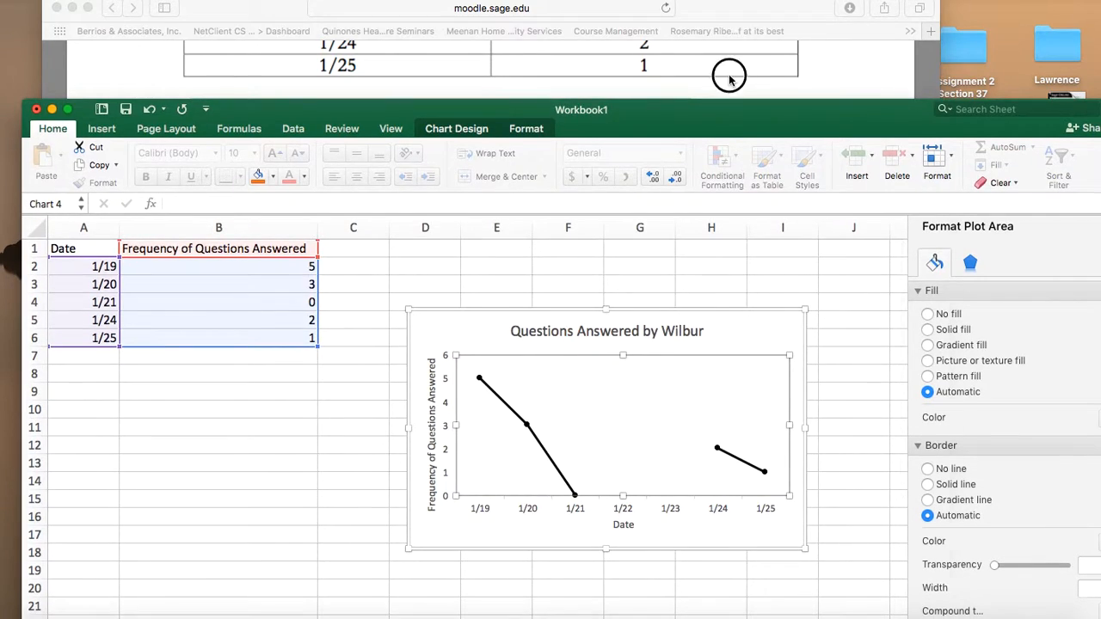
Switch to the assignment page in the browser and review question 2's data table and example percentage graph
click(727, 69)
scroll(504, 339, up, 5)
scroll(503, 339, down, 4)
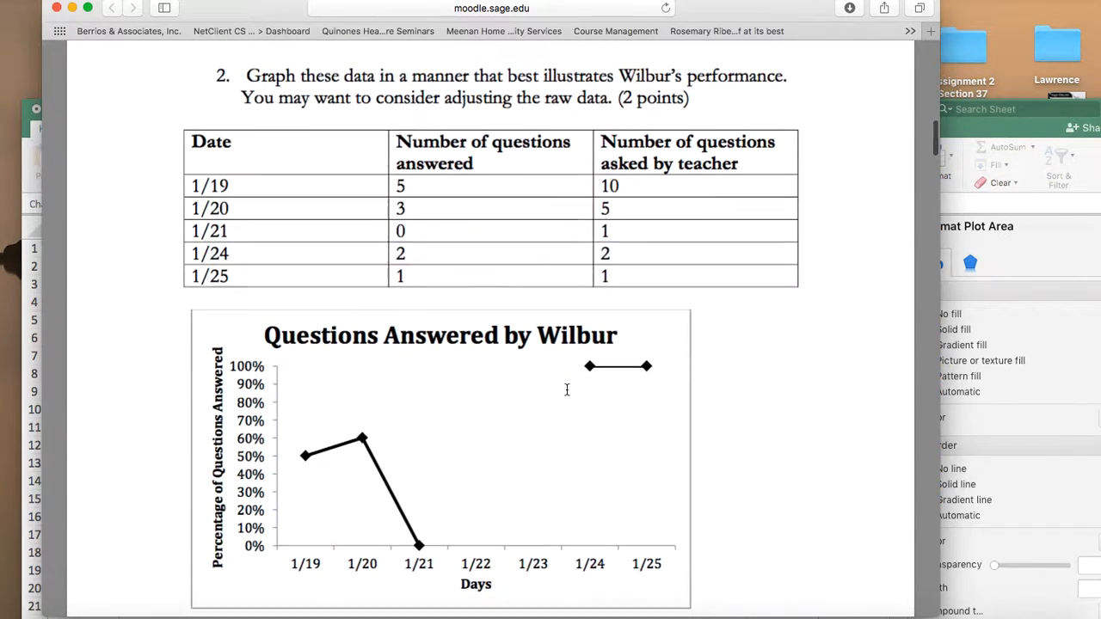
scroll(565, 383, down, 2)
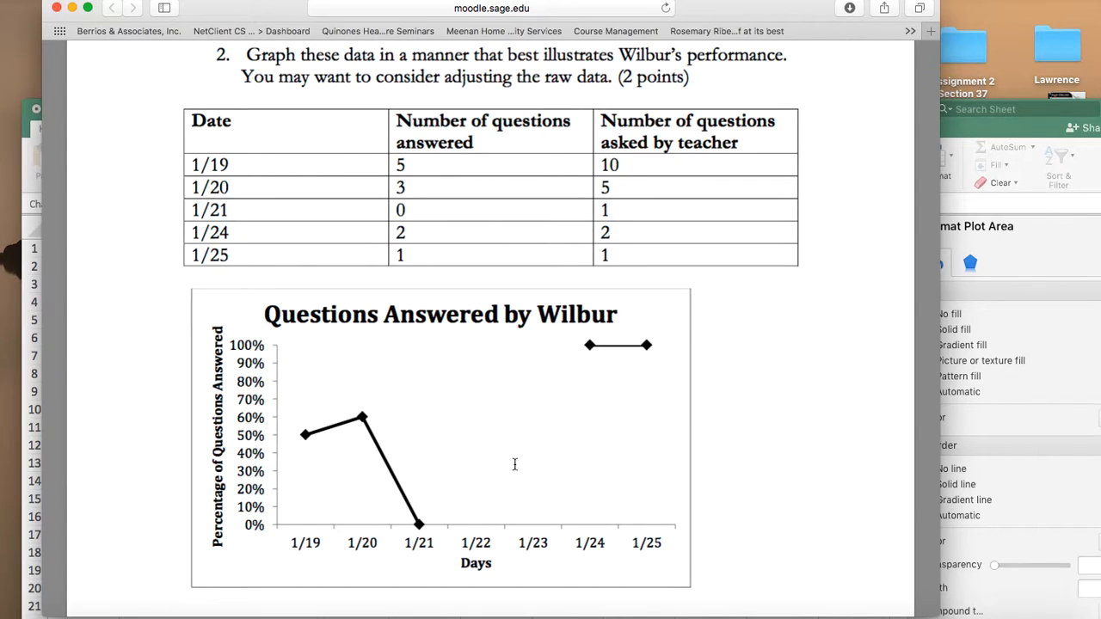
Return to the Excel workbook, open sheet G2 and close the formatting pane
click(1007, 131)
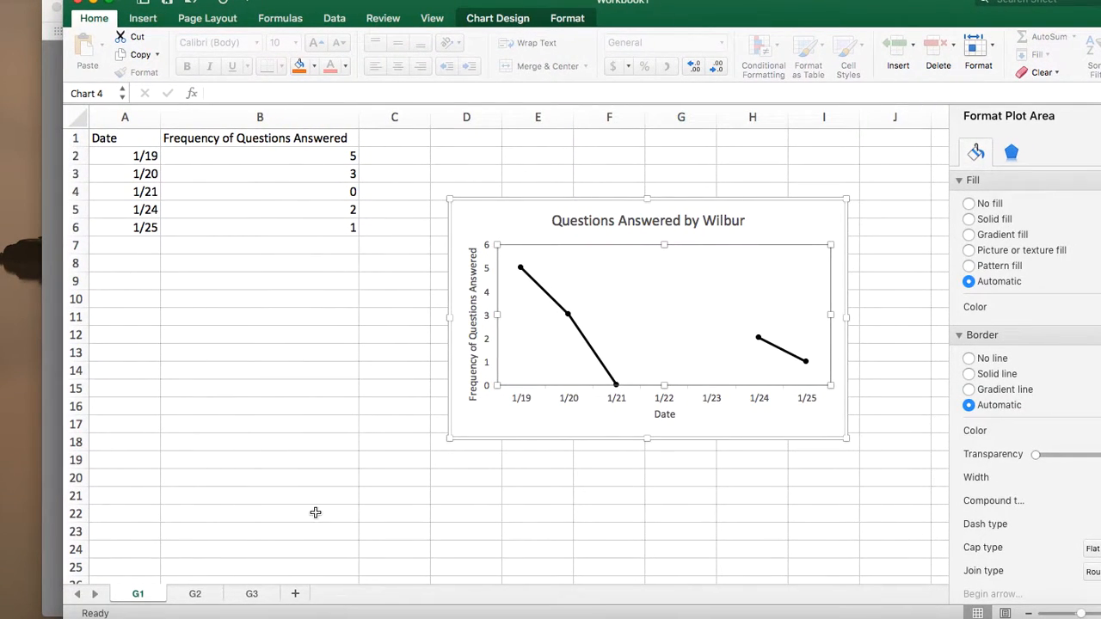
click(194, 594)
scroll(633, 348, down, 1)
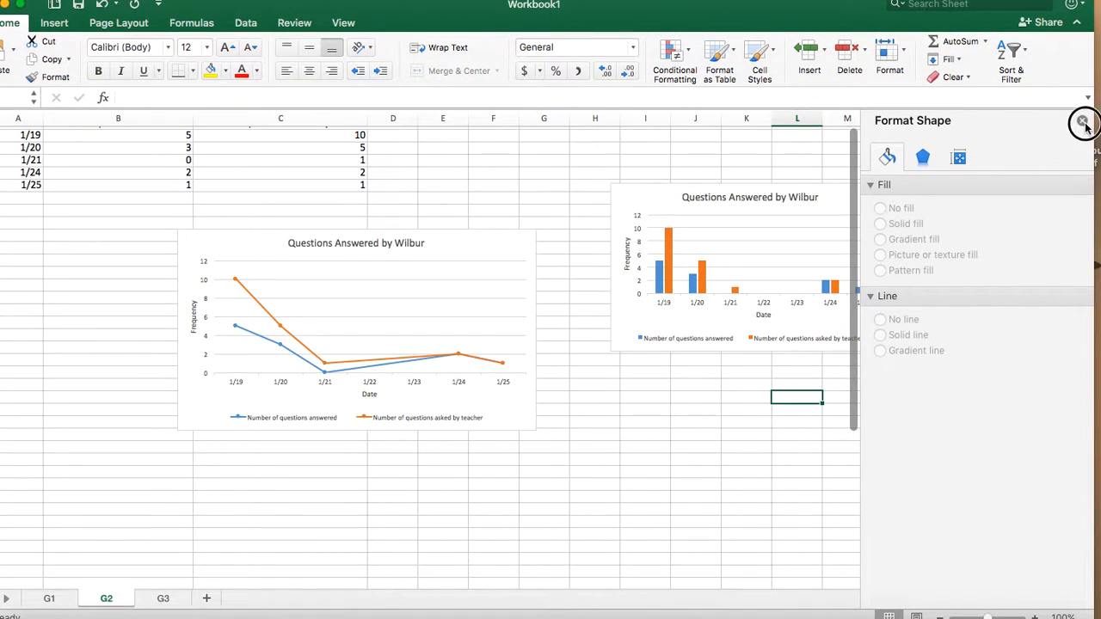
click(1078, 122)
scroll(768, 328, up, 1)
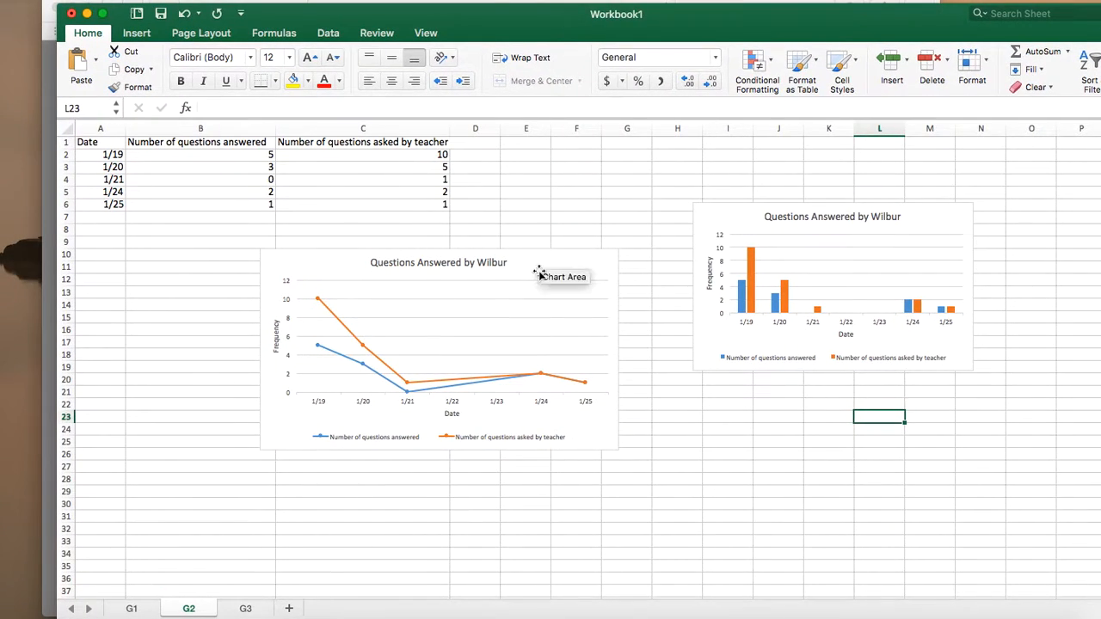
Enlarge the two-series line chart on sheet G2 and move it clear of the column chart
click(537, 264)
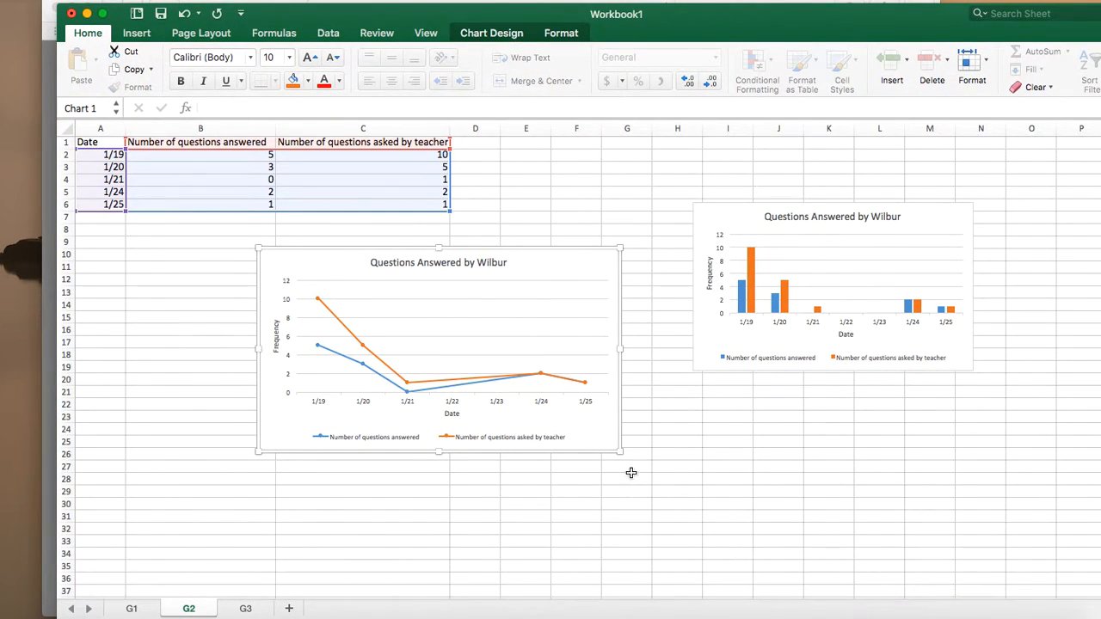
drag(620, 450, 736, 512)
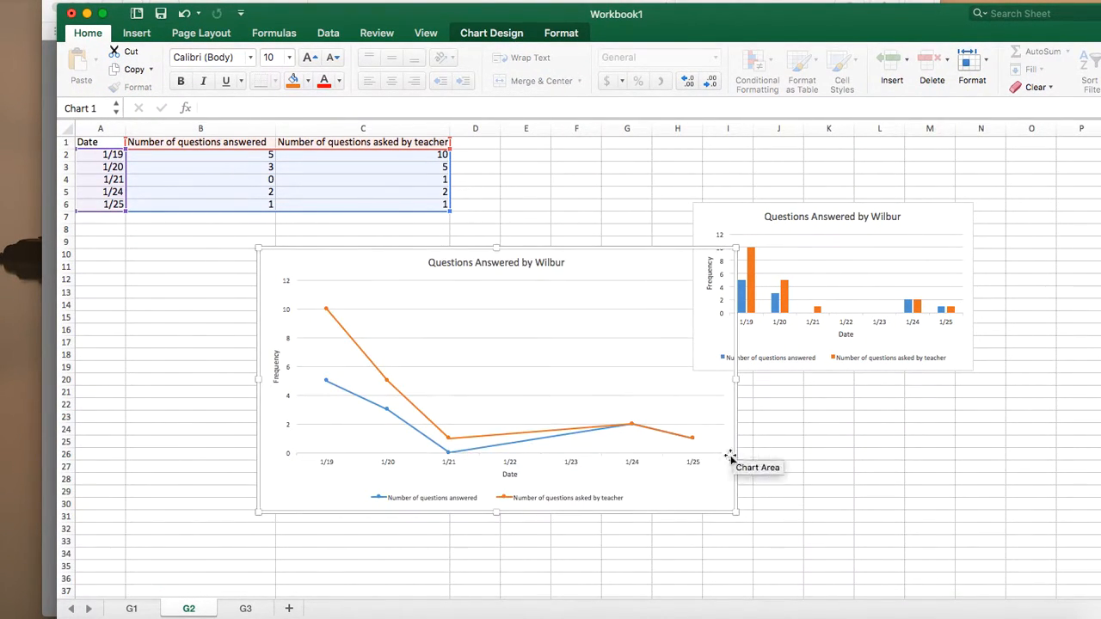
click(887, 474)
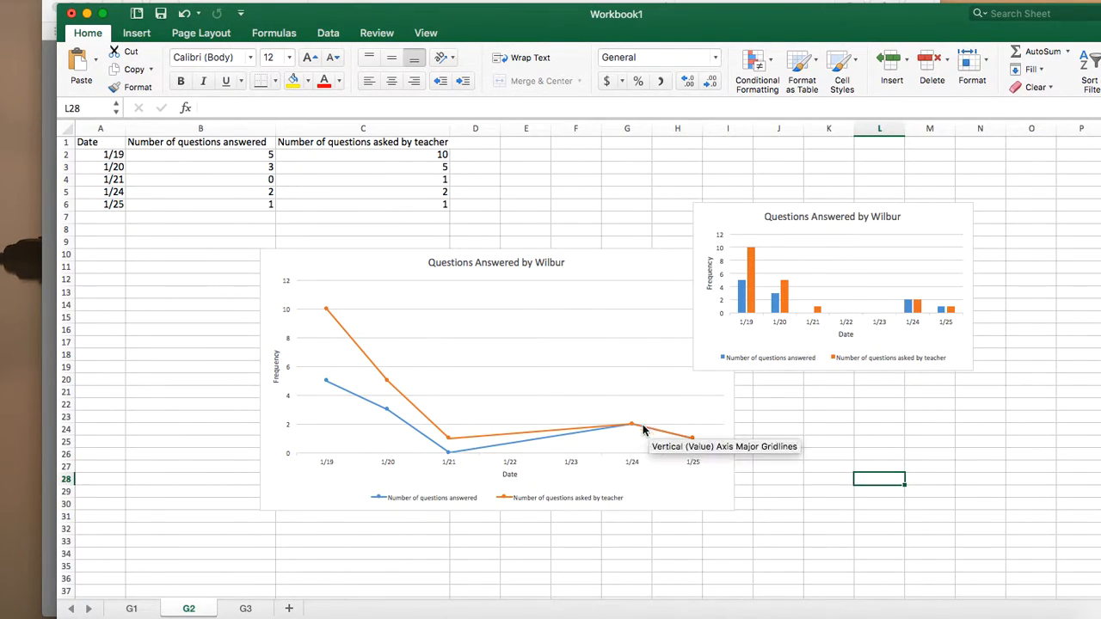
click(608, 425)
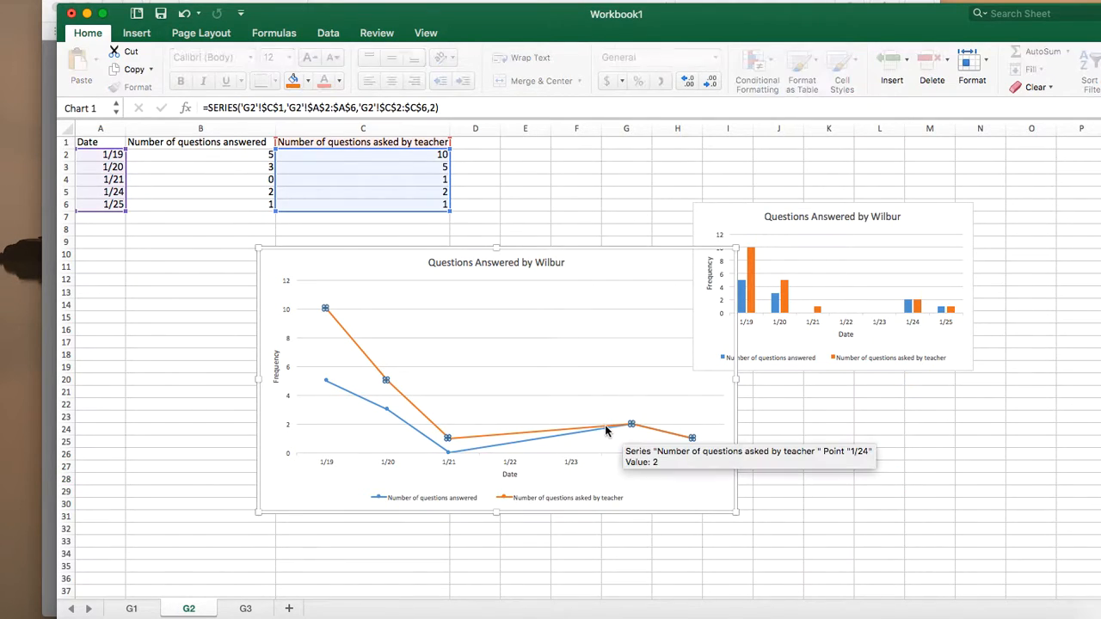
click(603, 426)
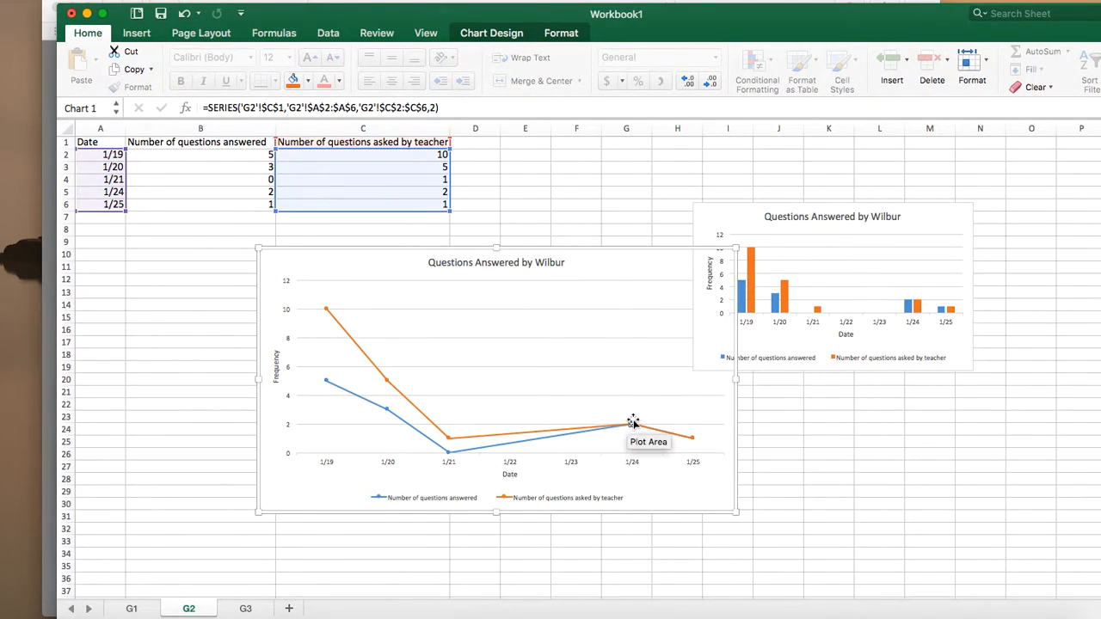
click(597, 426)
click(559, 436)
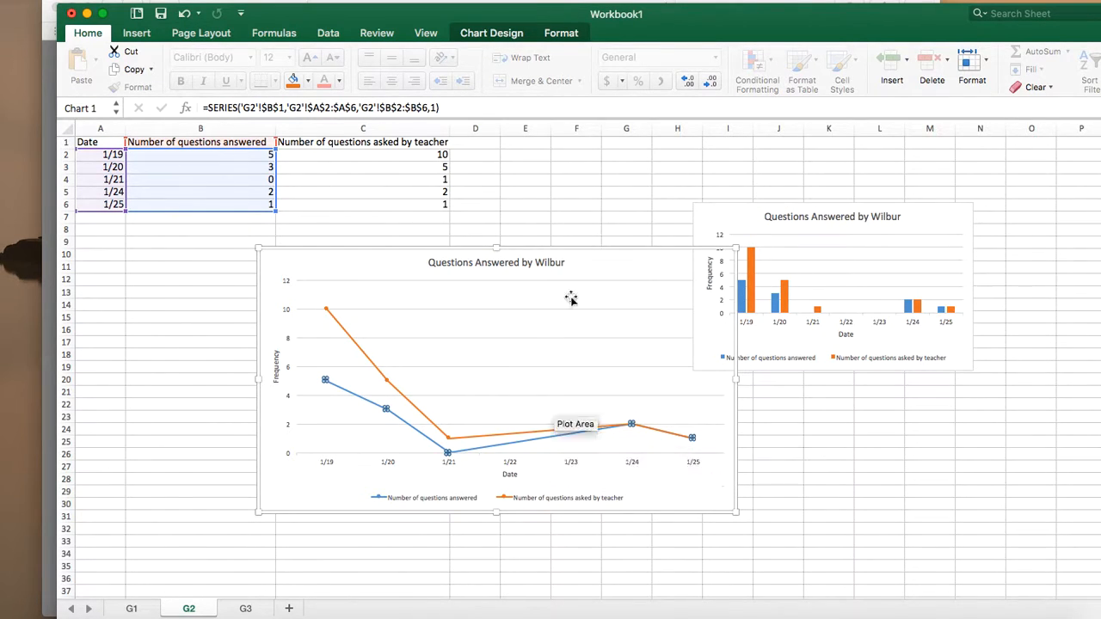
drag(582, 250, 526, 209)
Format the line of the "Number of questions asked by teacher" series as solid black
click(517, 388)
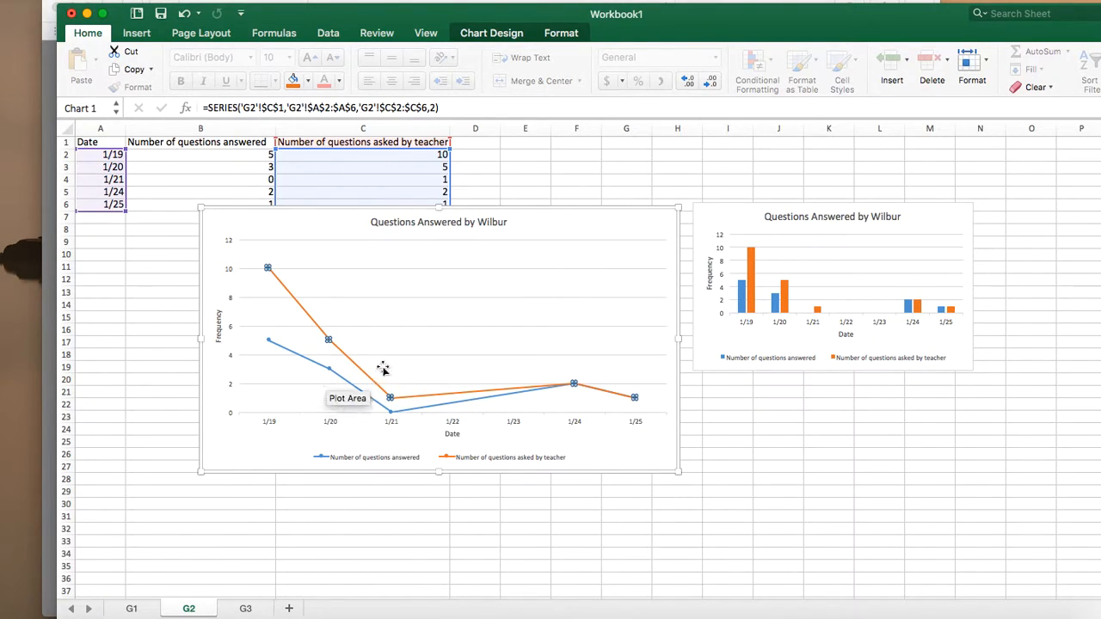
click(563, 390)
double_click(563, 389)
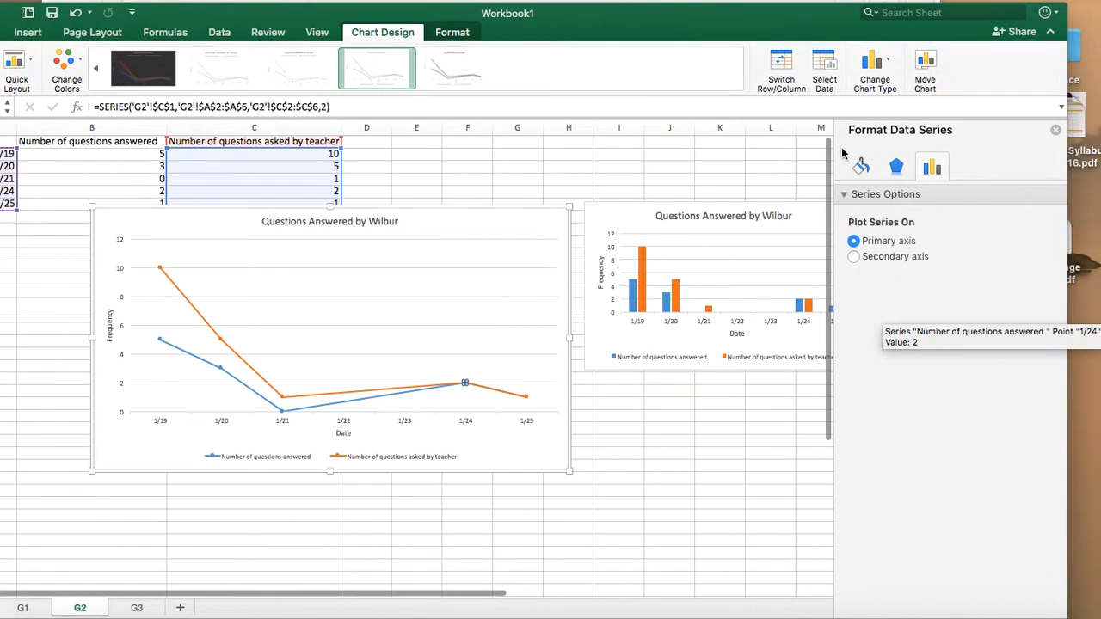
click(861, 168)
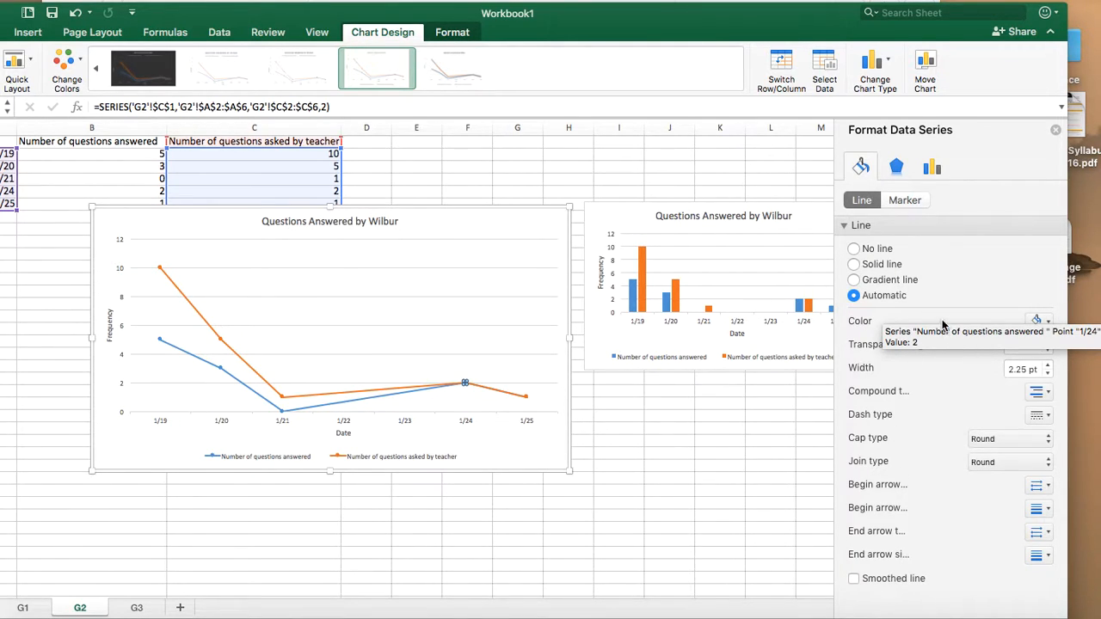
click(1040, 321)
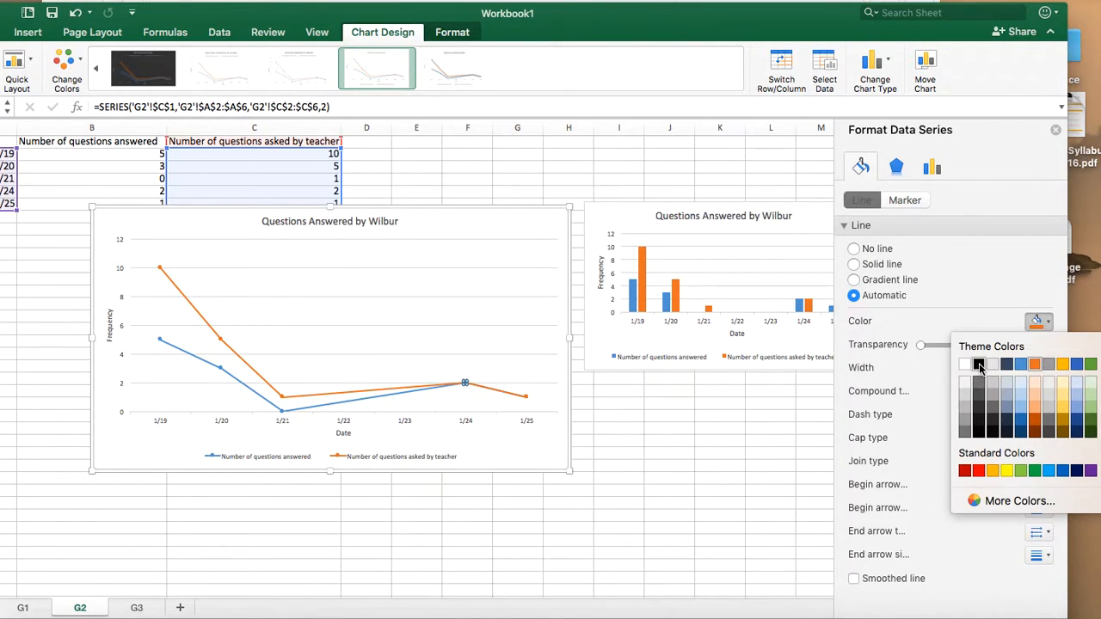
click(979, 365)
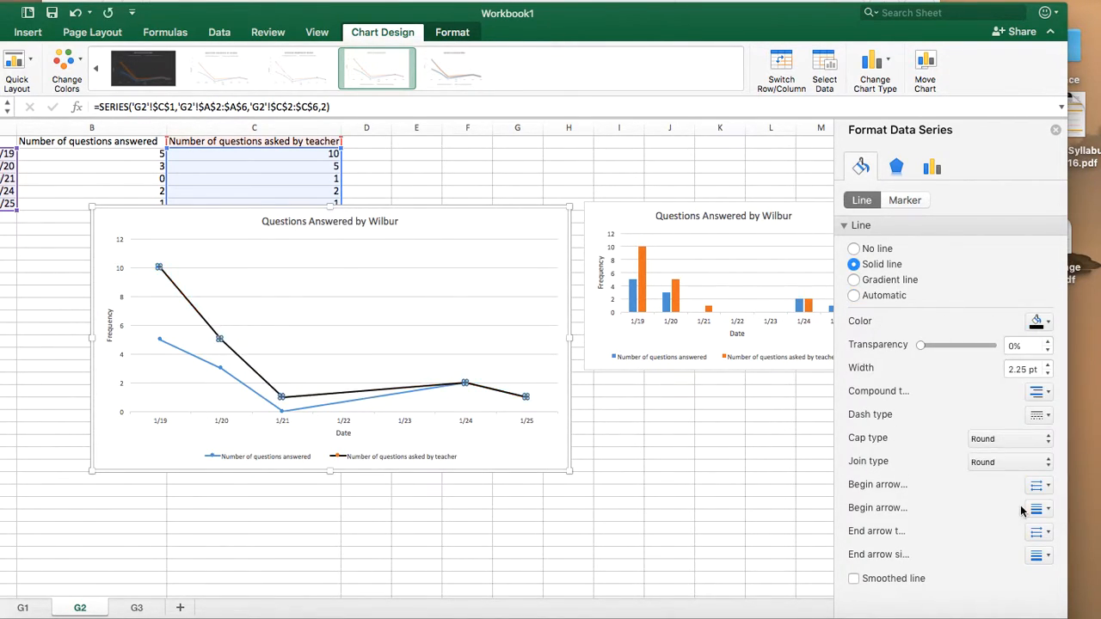
Set the markers of the "Number of questions asked by teacher" series to a solid black fill and black border
click(903, 199)
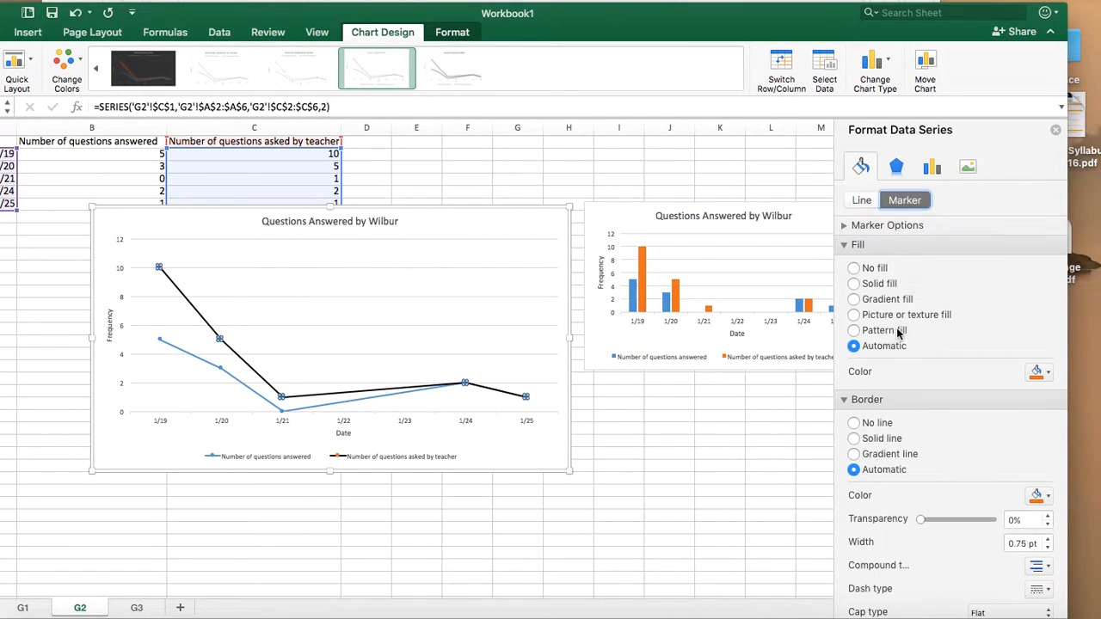
click(854, 284)
click(1040, 371)
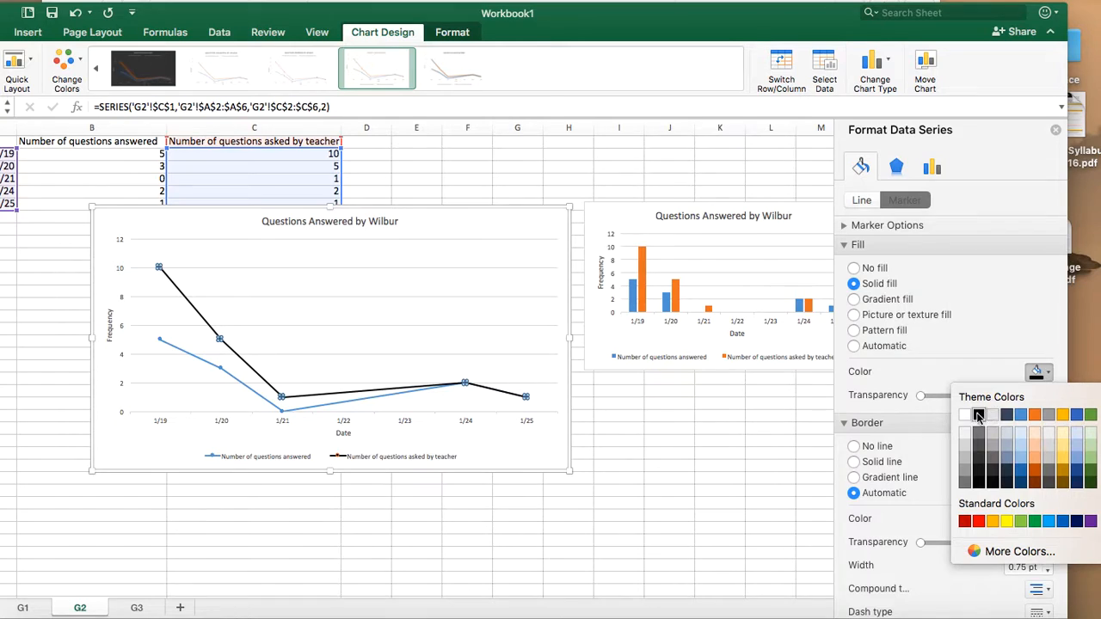
click(979, 416)
click(1039, 519)
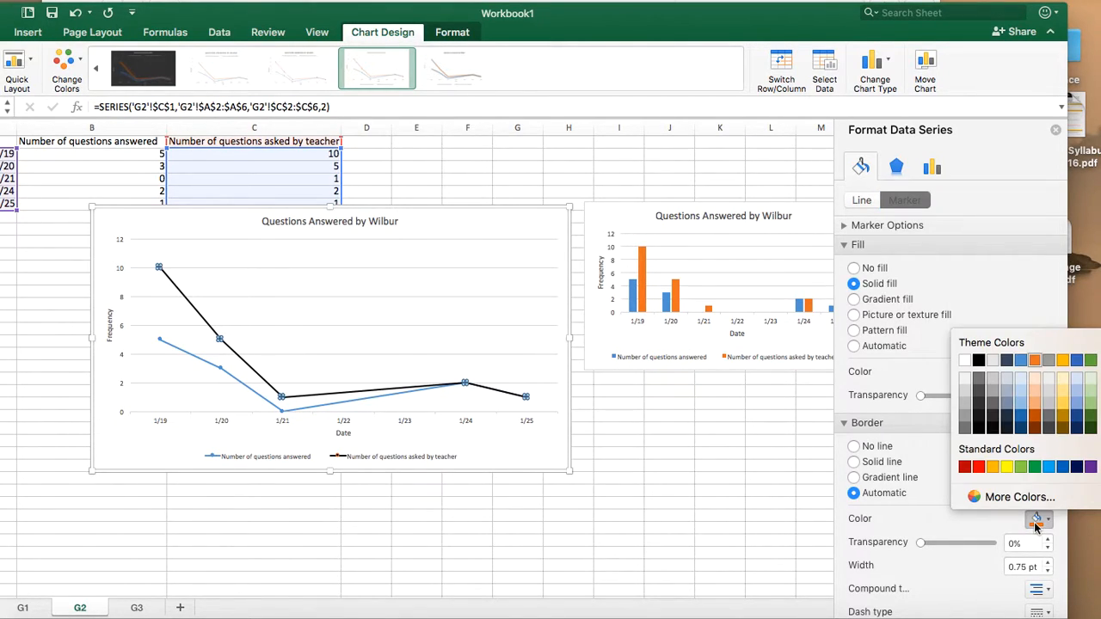
click(978, 361)
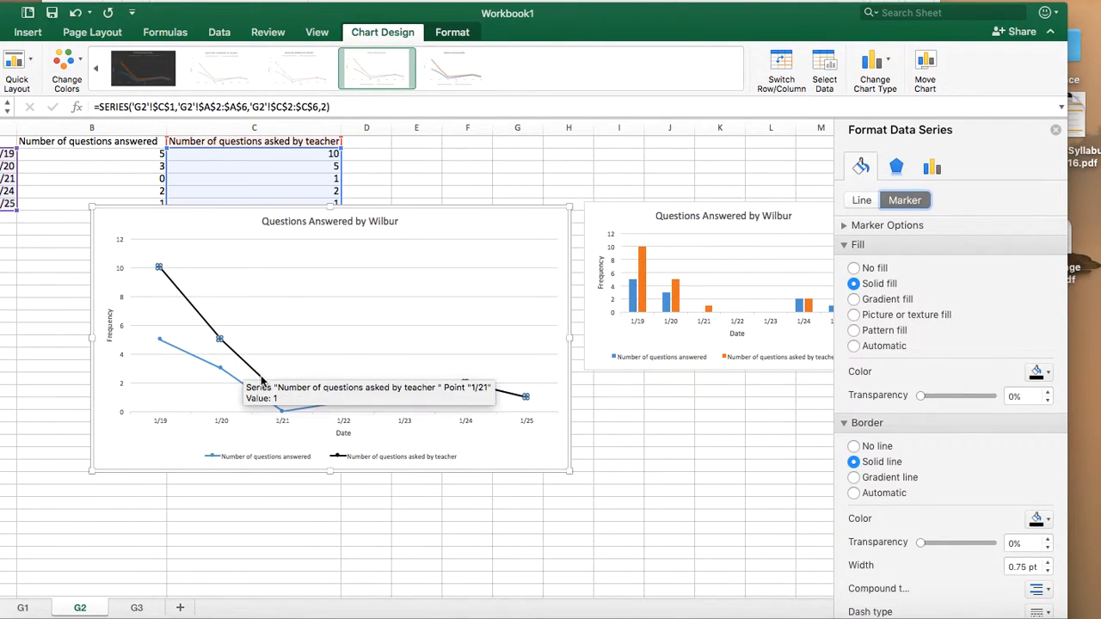
Change the line of the "Number of questions answered" series to black
click(281, 411)
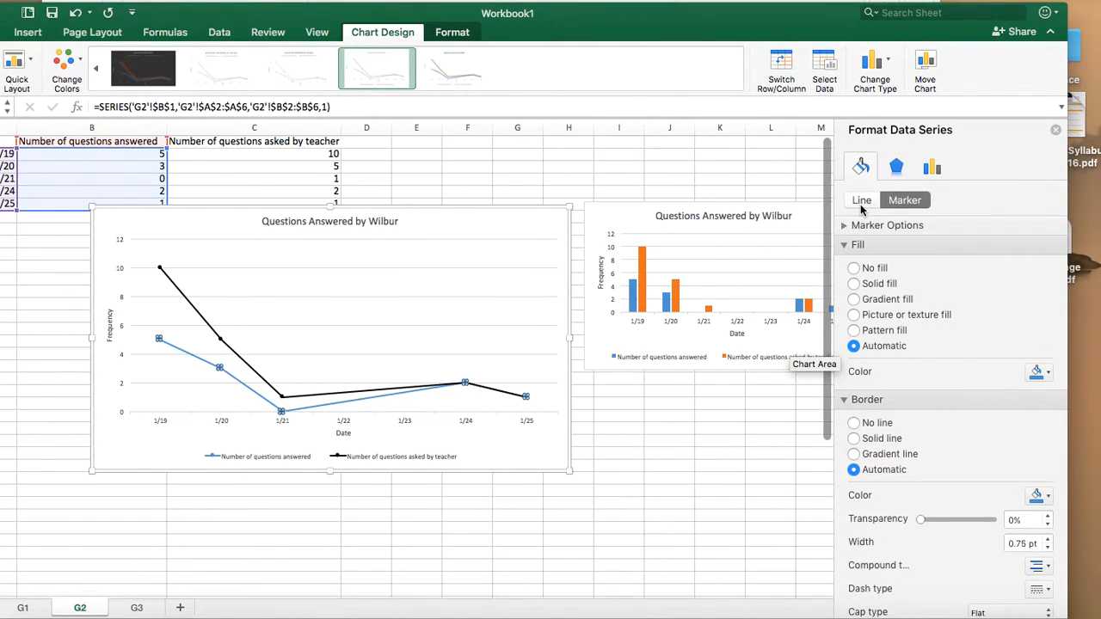
click(863, 201)
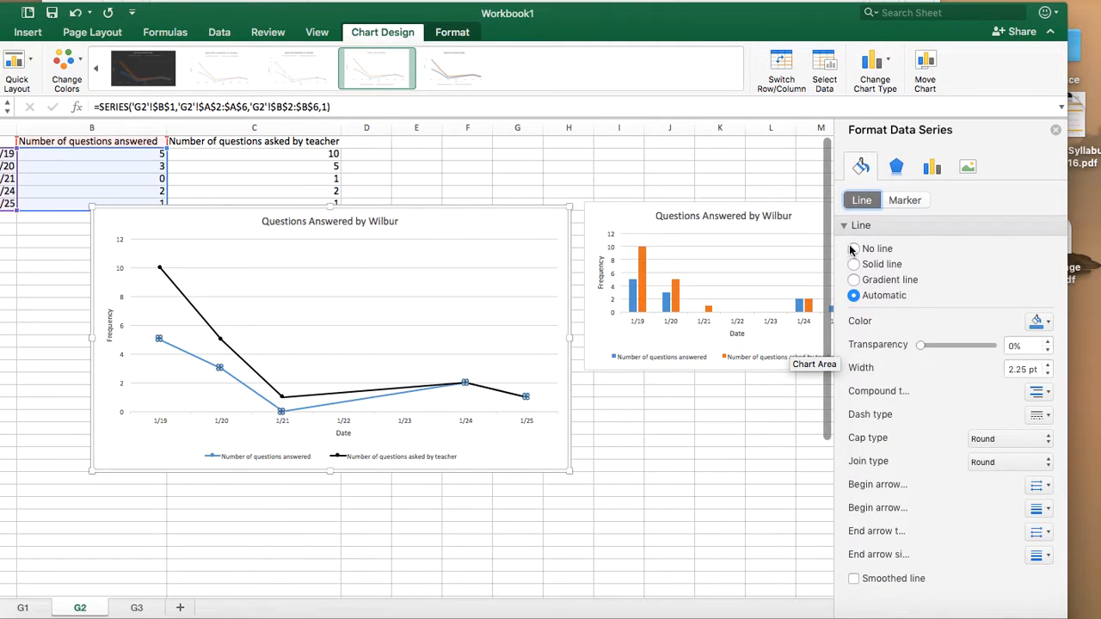
click(1039, 321)
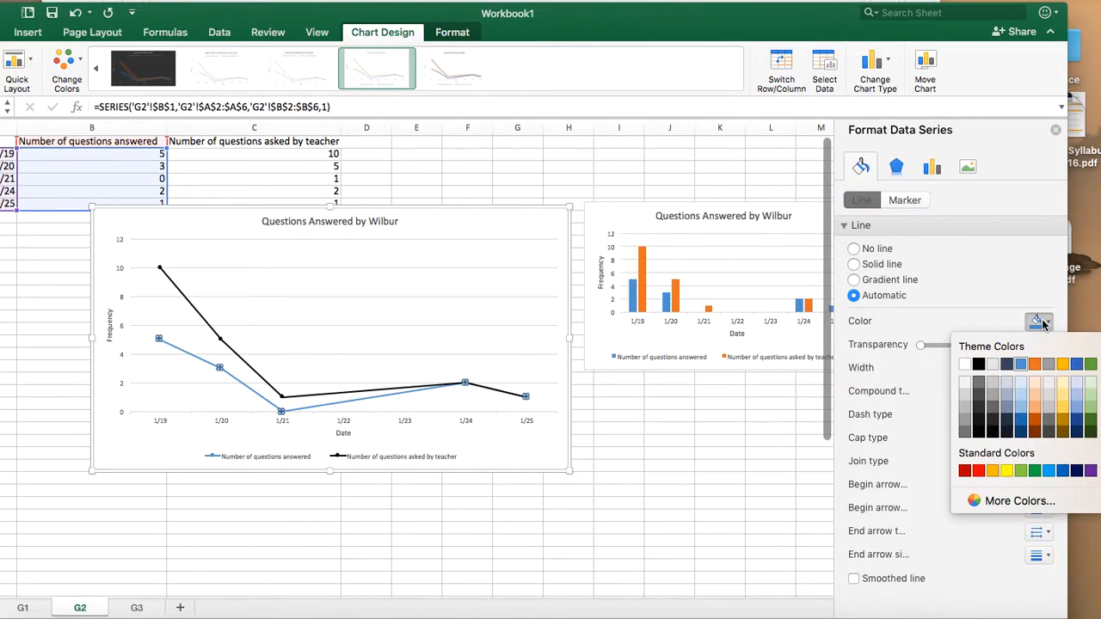
click(987, 361)
Set the markers of the "Number of questions answered" series to a black fill and black border
click(904, 200)
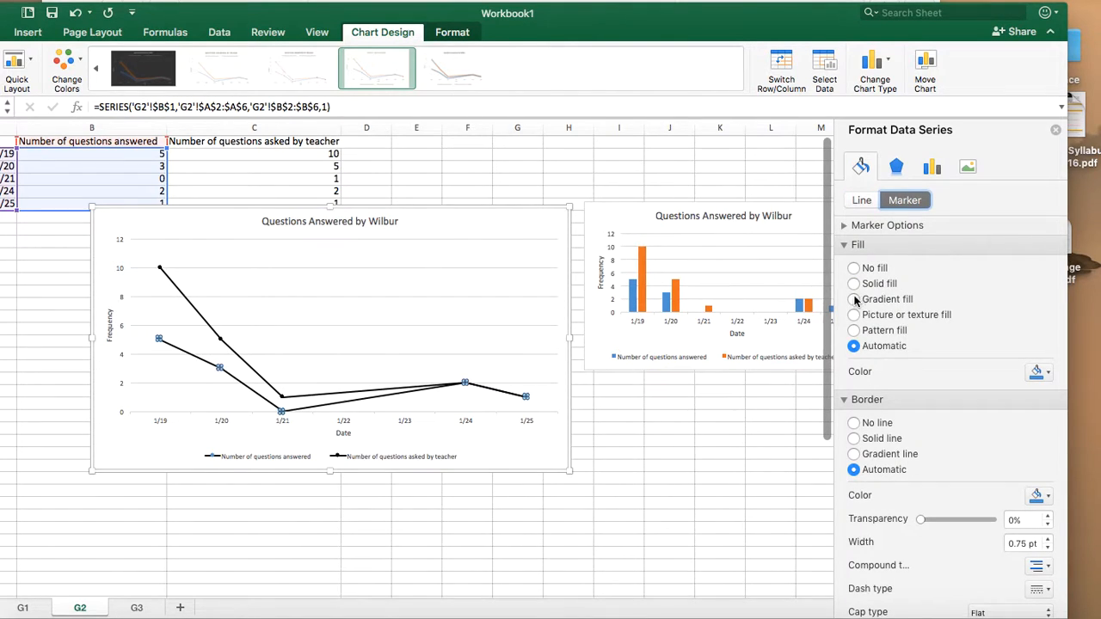
click(1039, 372)
click(980, 416)
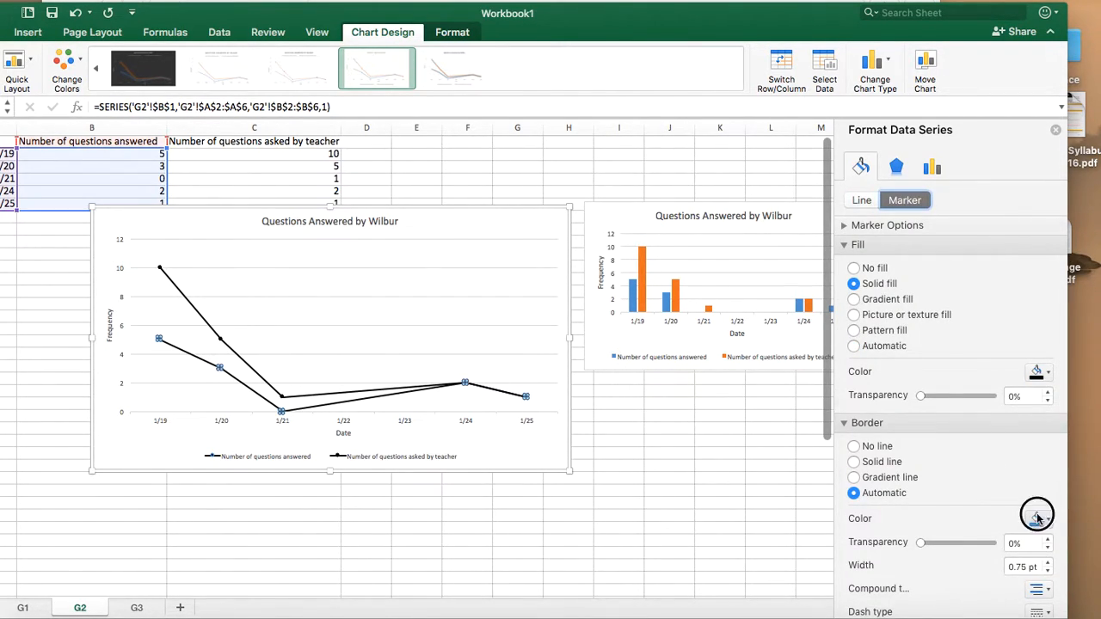
click(1039, 518)
click(978, 363)
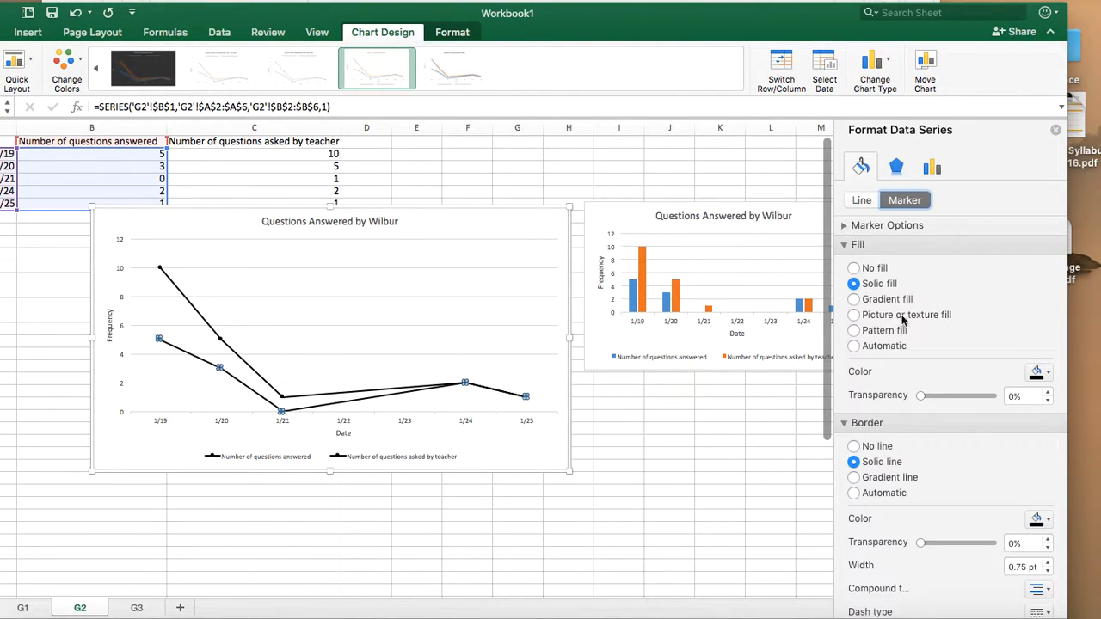
Give the "Number of questions answered" series built-in square markers at size 7
click(844, 225)
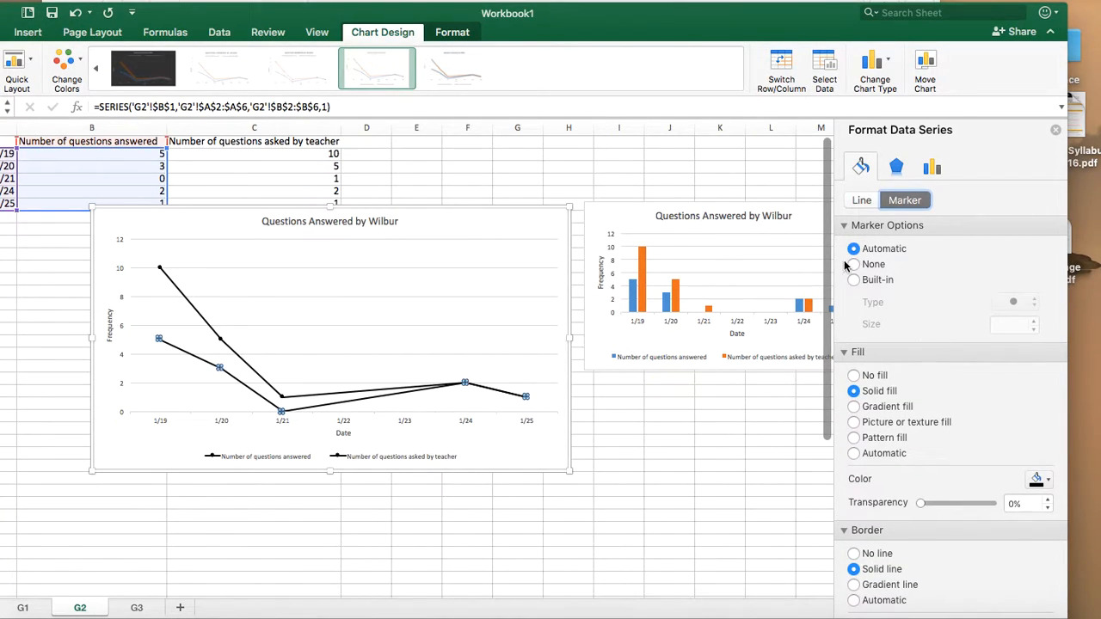
click(853, 281)
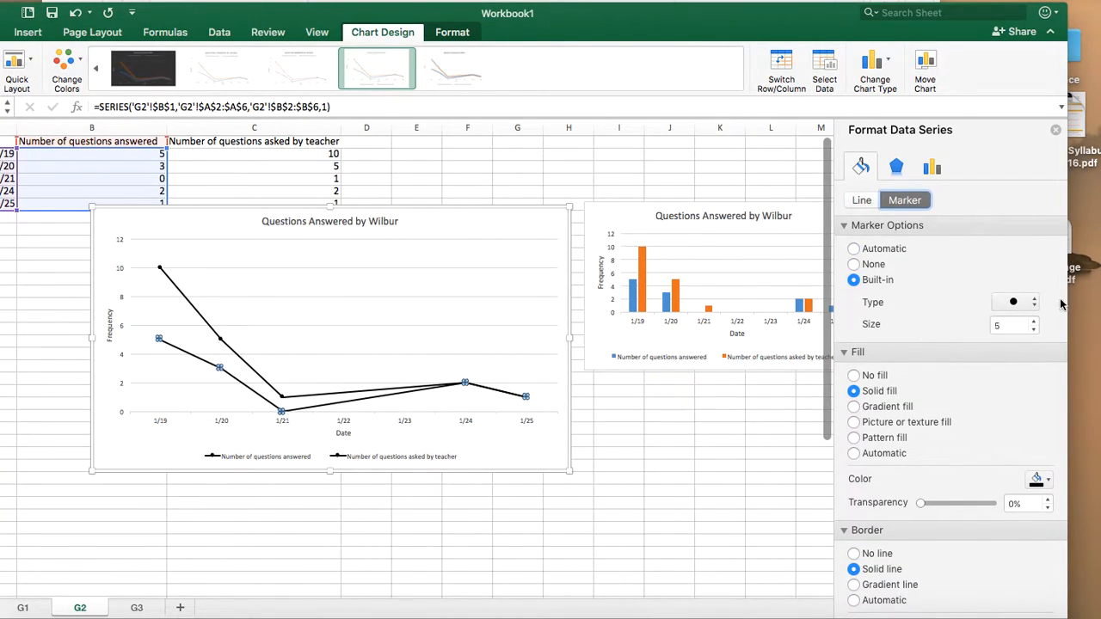
click(1034, 301)
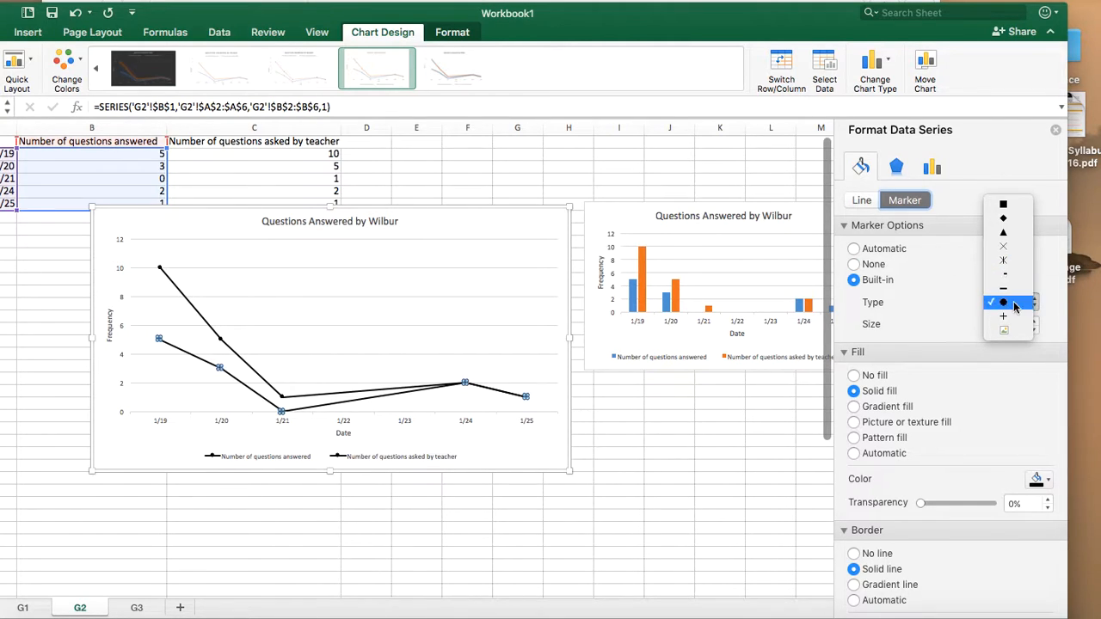
click(1011, 210)
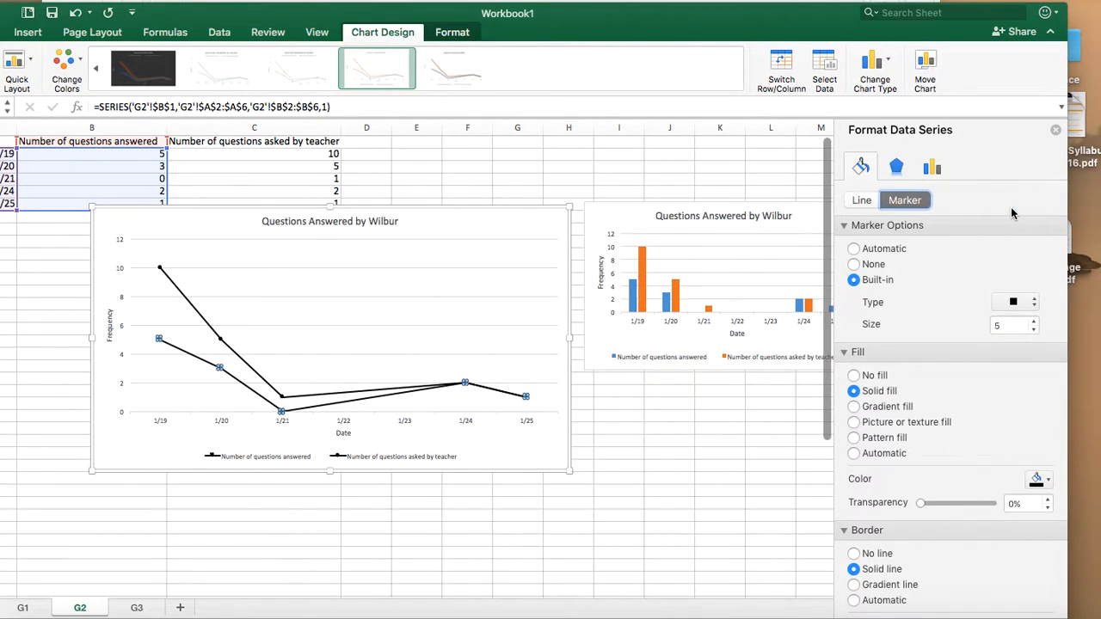
click(1034, 320)
click(1034, 321)
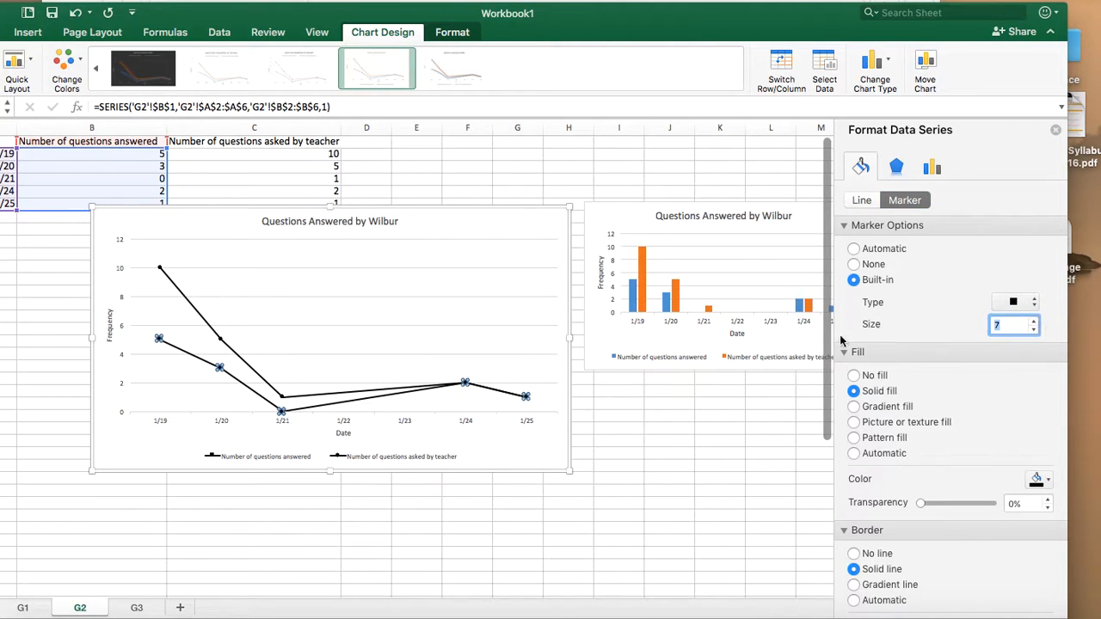
Give the "Number of questions asked by teacher" series built-in circle markers, two sizes larger
click(467, 332)
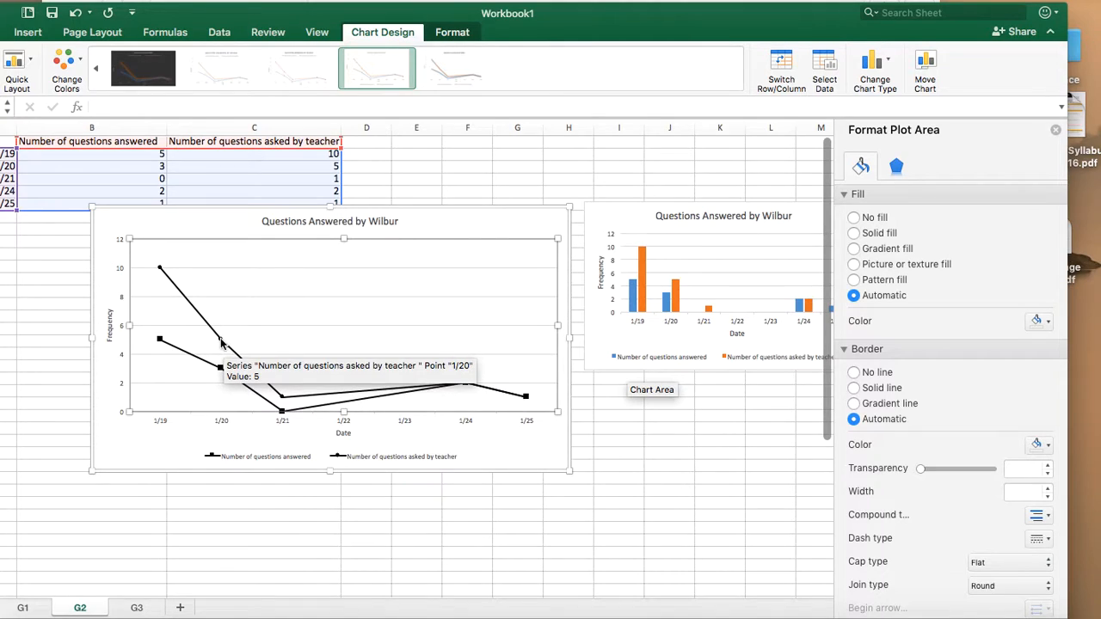
click(221, 340)
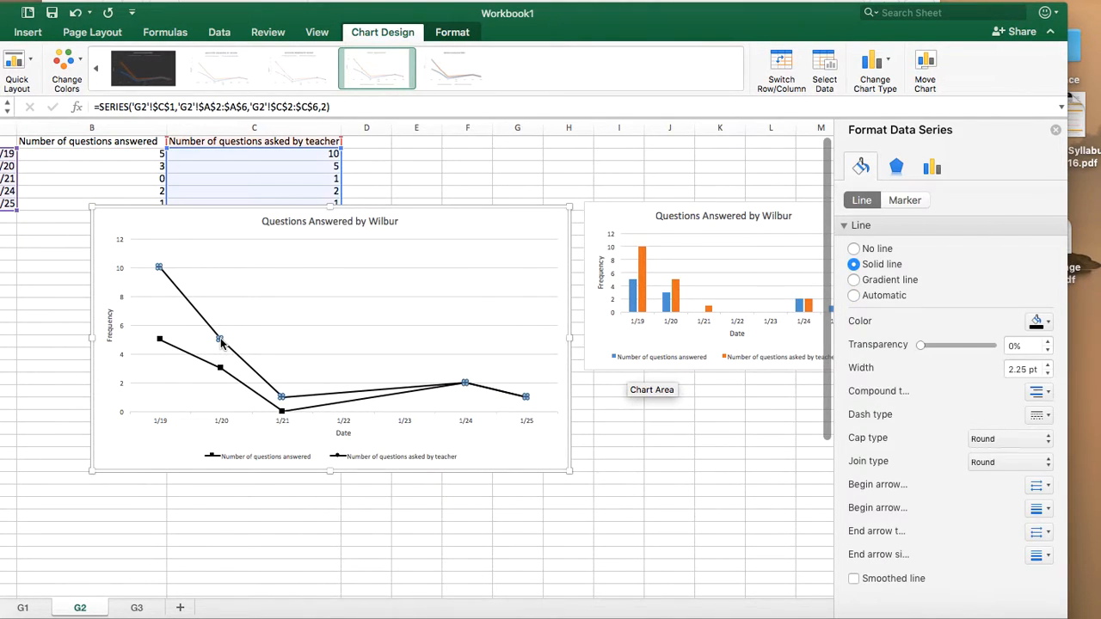
click(903, 199)
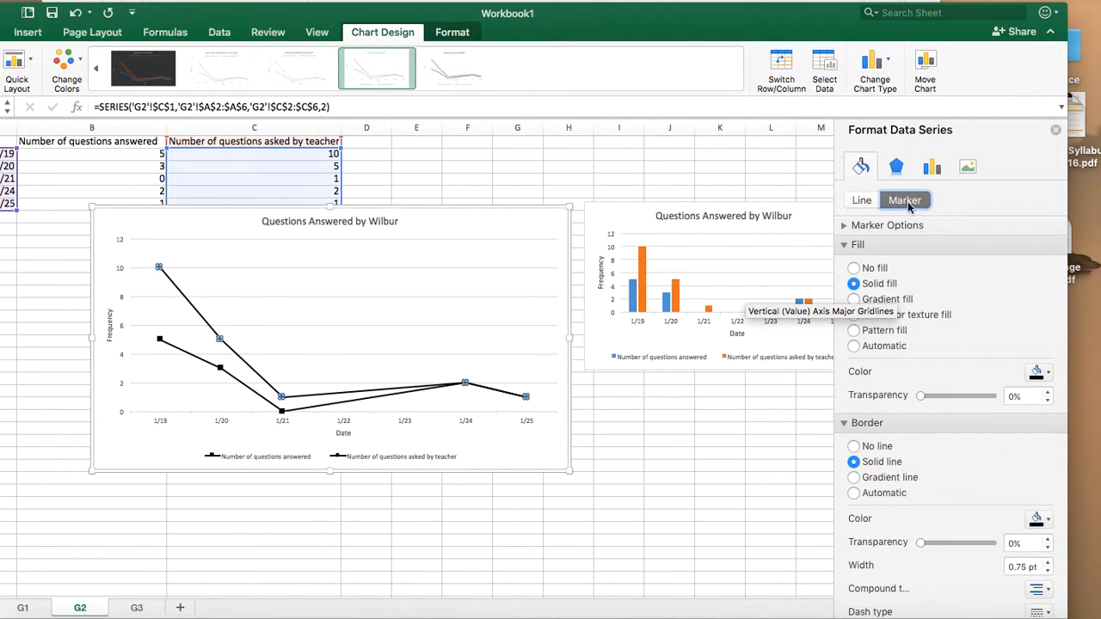
click(873, 224)
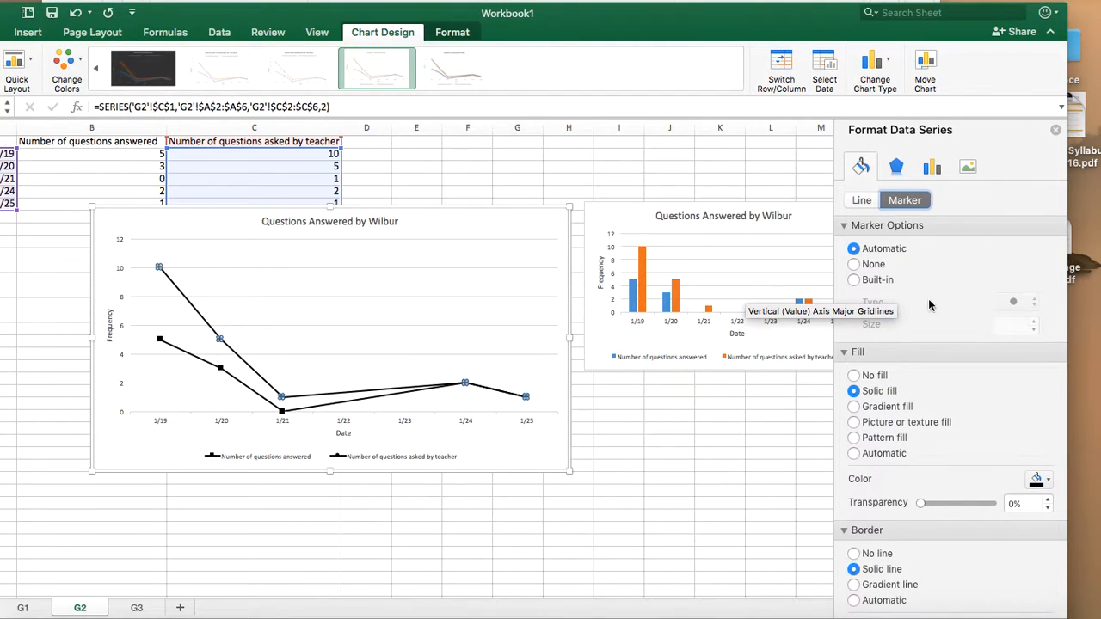
click(853, 279)
click(1034, 321)
click(1034, 321)
click(651, 442)
click(386, 337)
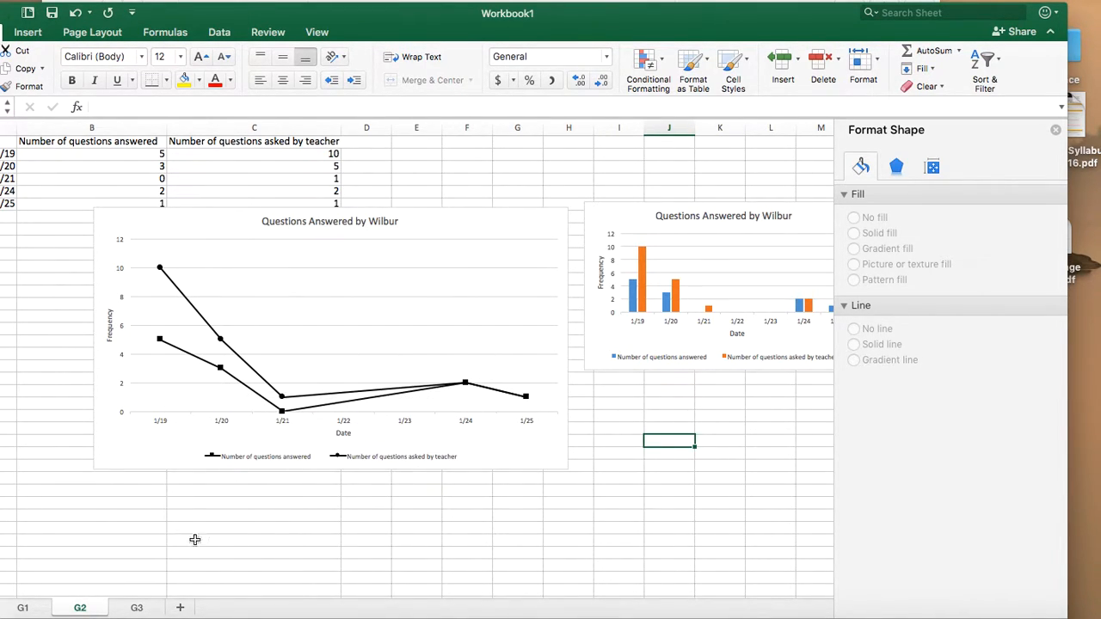
Delete the line chart's legend and undo the deletion
click(293, 460)
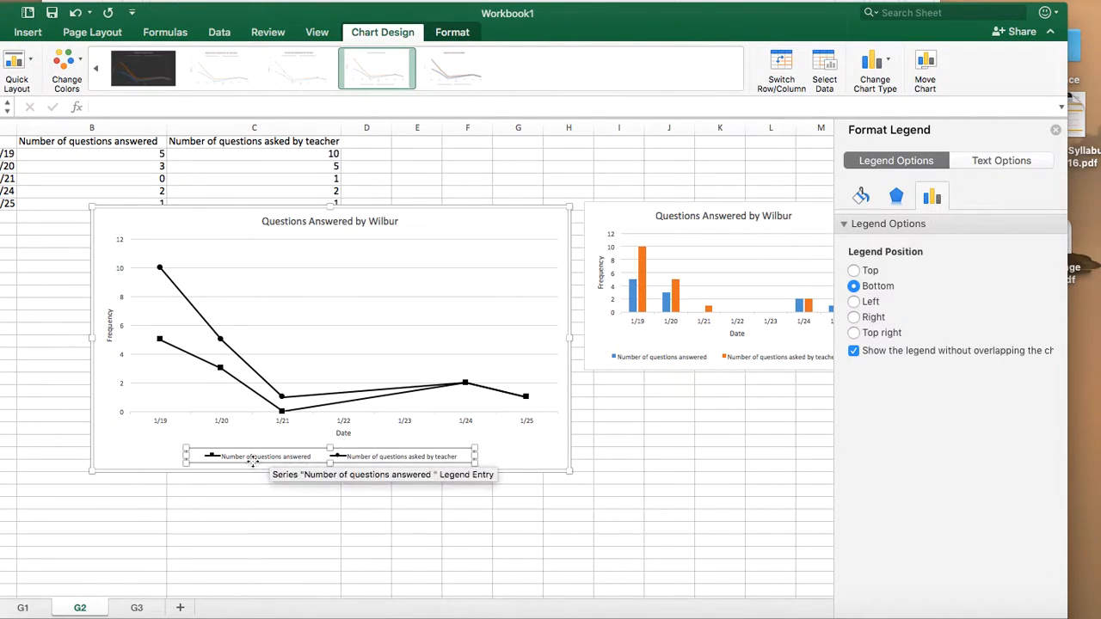
click(315, 536)
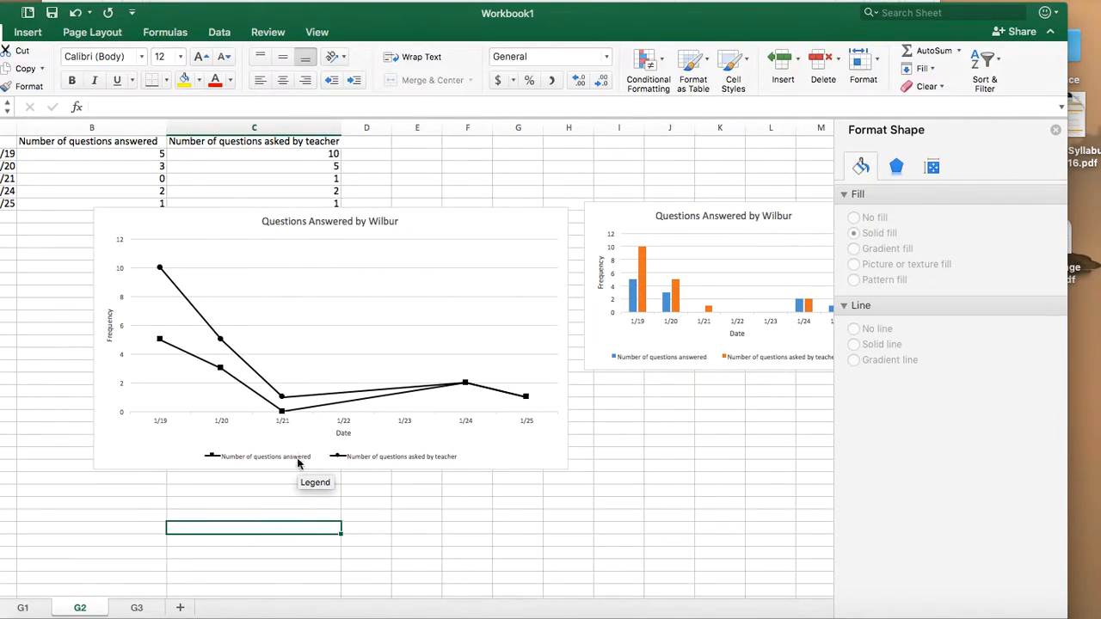
click(296, 463)
key(Delete)
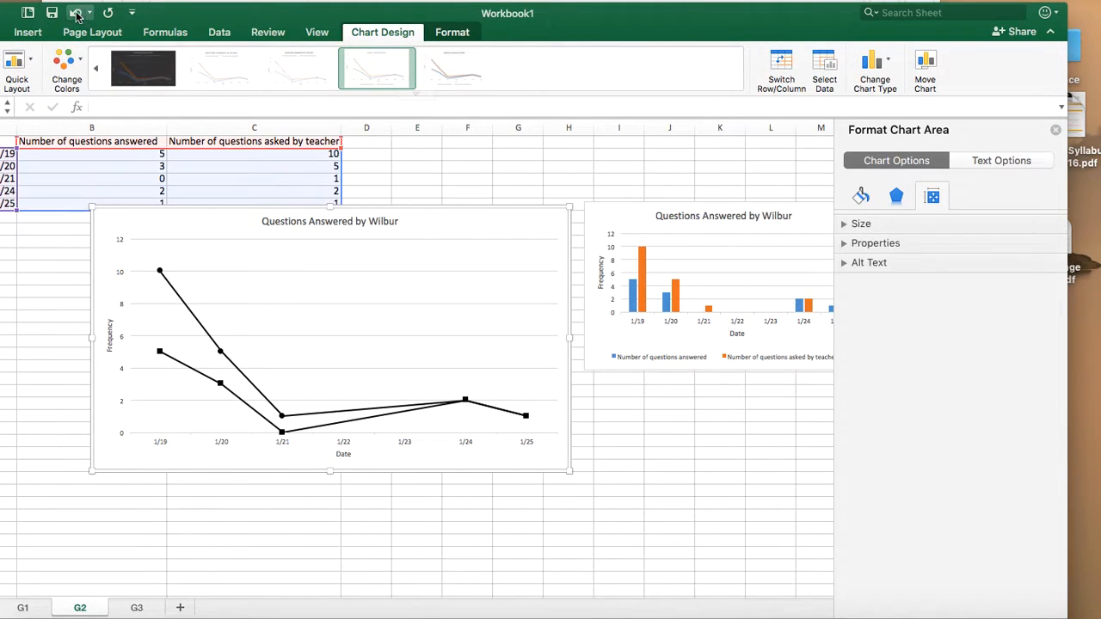
click(76, 16)
click(486, 538)
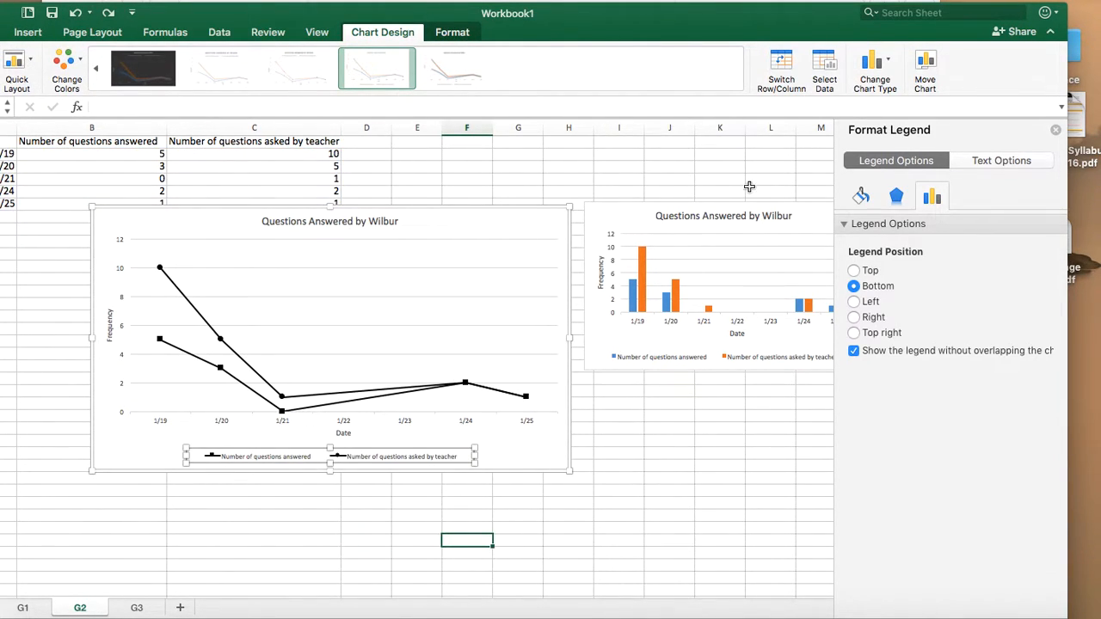
Remove the line segment leading to the 1/24 point of the "Number of questions asked by teacher" series
click(392, 398)
click(466, 385)
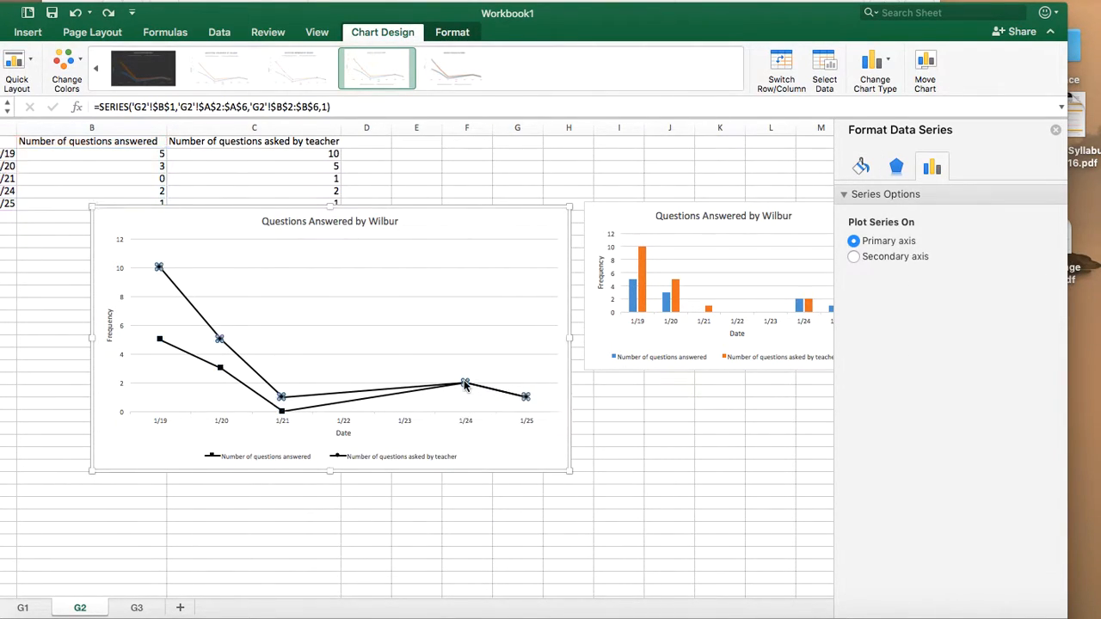
click(466, 384)
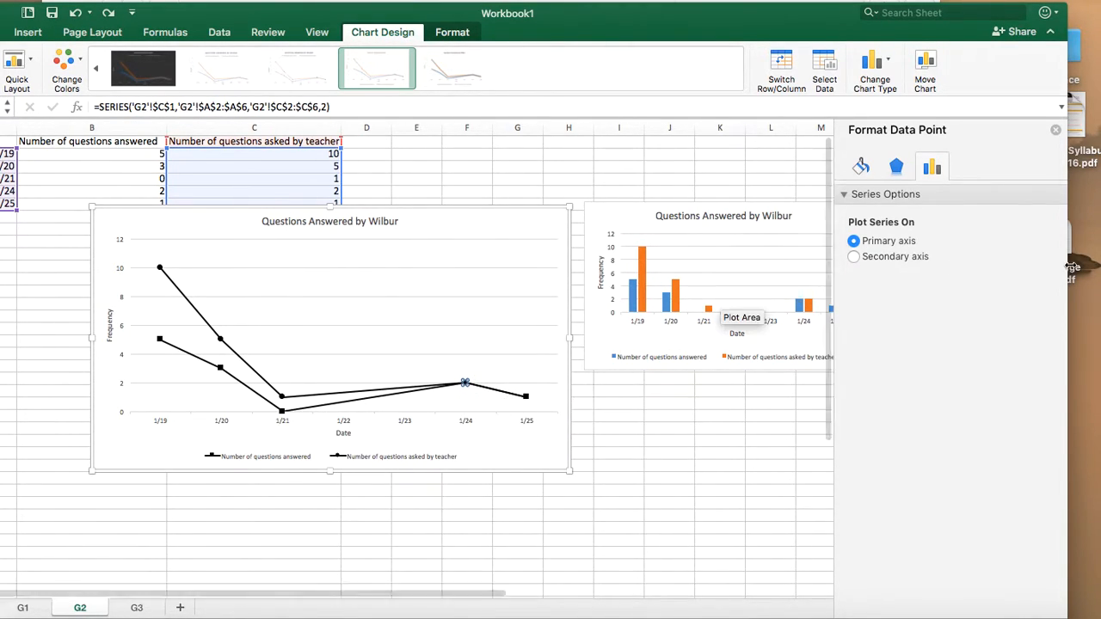
click(861, 167)
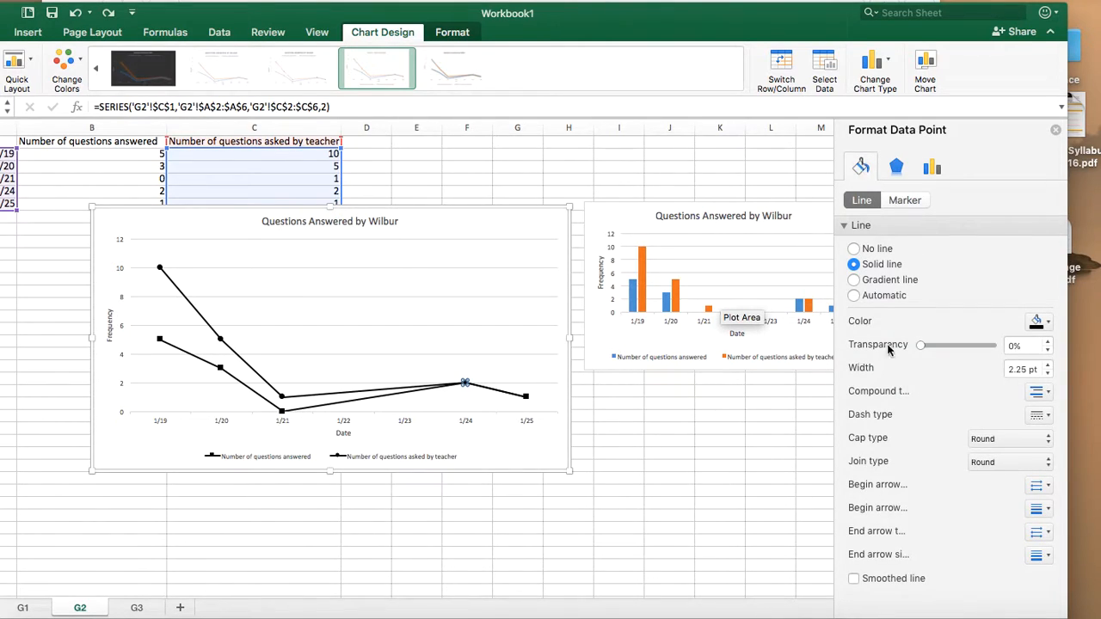
click(854, 249)
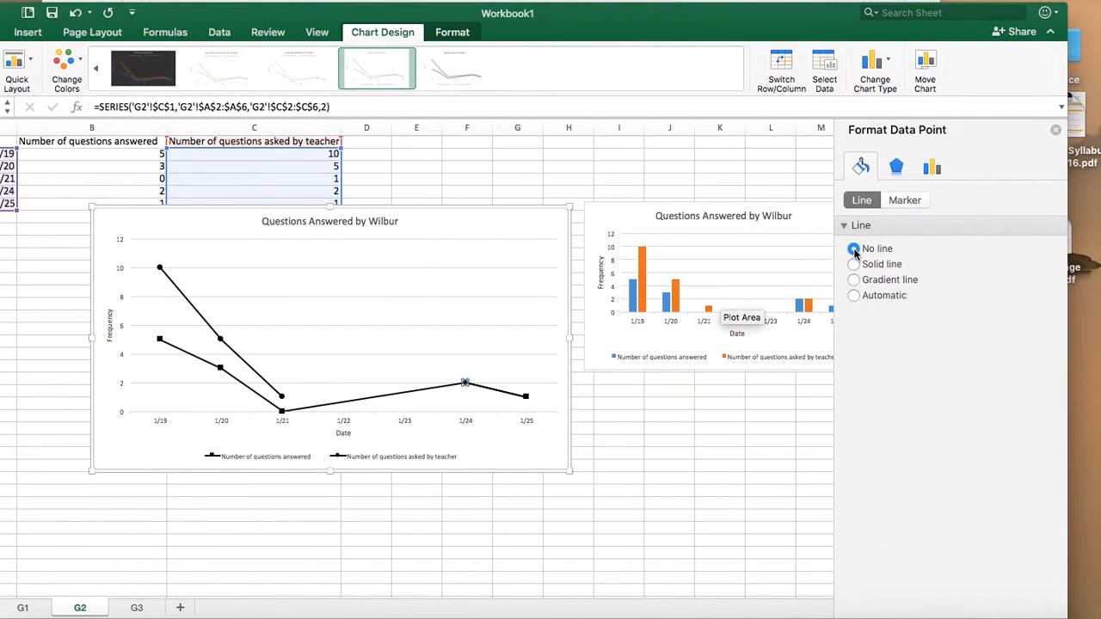
click(779, 416)
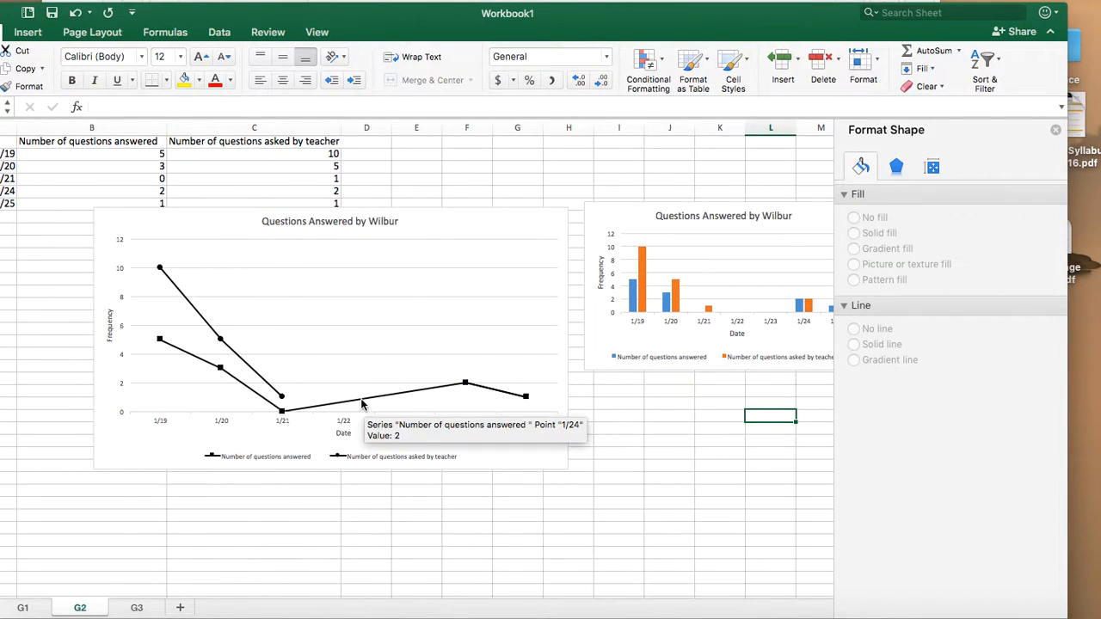
Try to select the 1/24 point of the "Number of questions answered" series to format its line segment
click(362, 401)
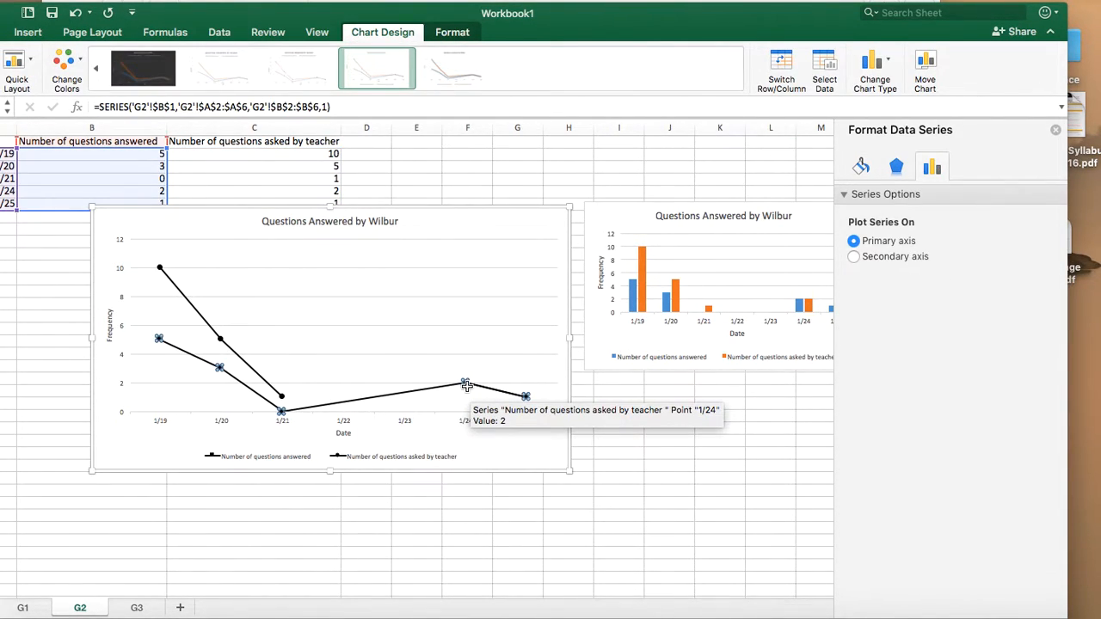
click(465, 389)
click(465, 388)
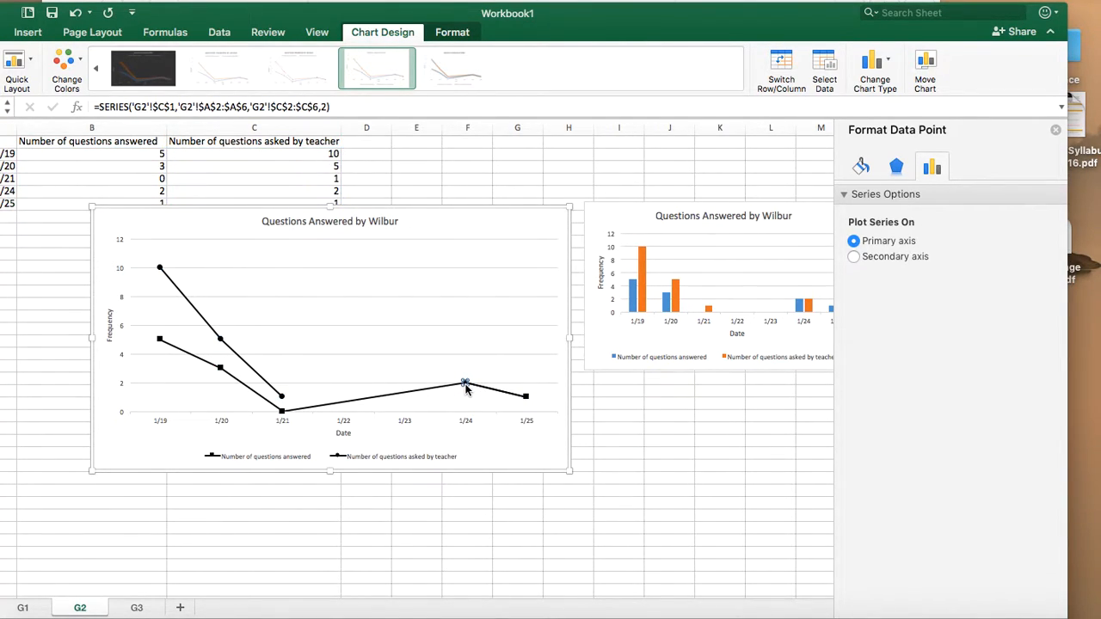
click(453, 385)
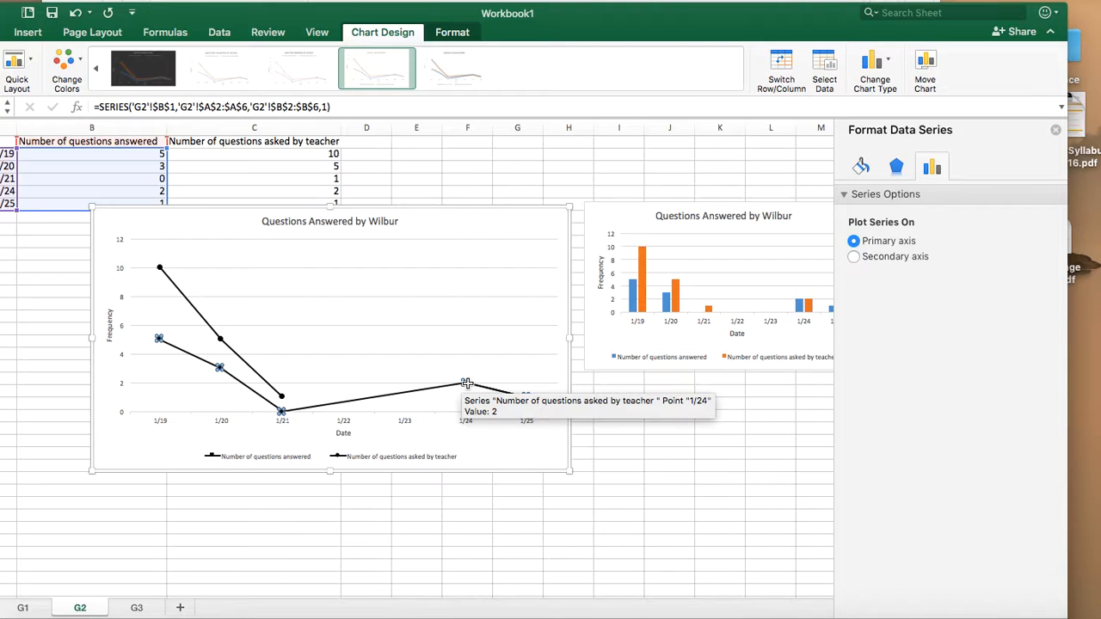
click(467, 383)
click(467, 383)
click(466, 383)
click(467, 384)
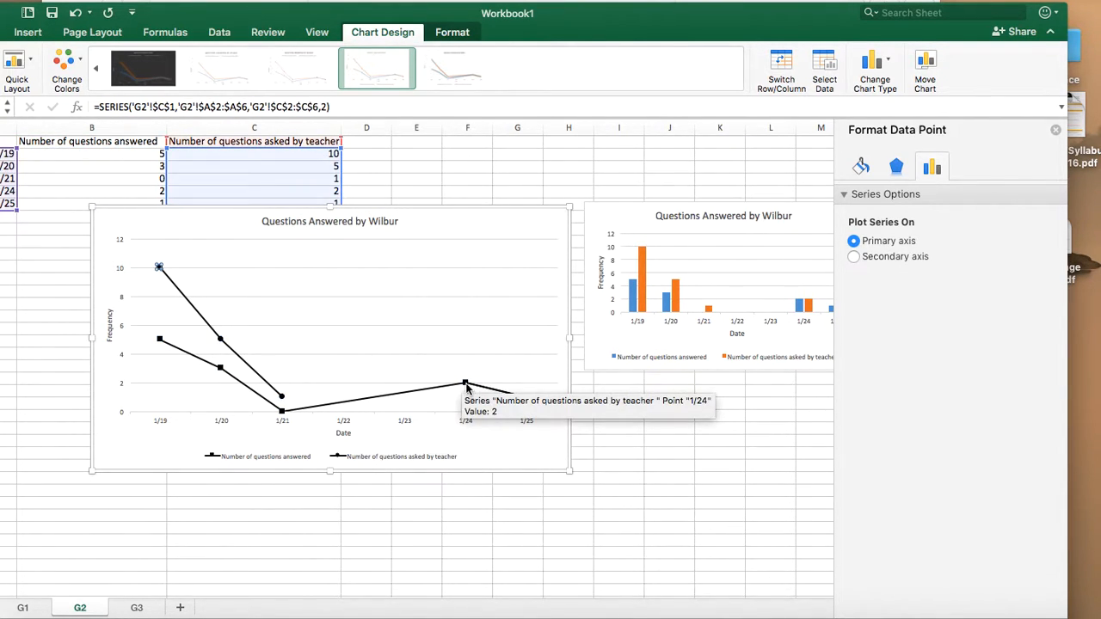
click(466, 386)
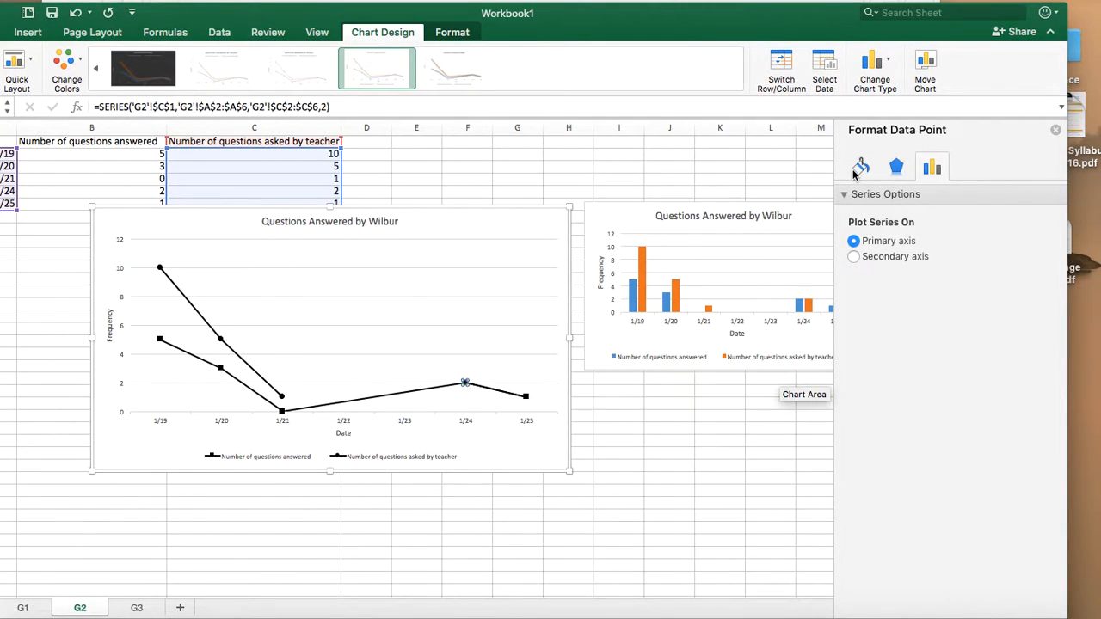
click(856, 169)
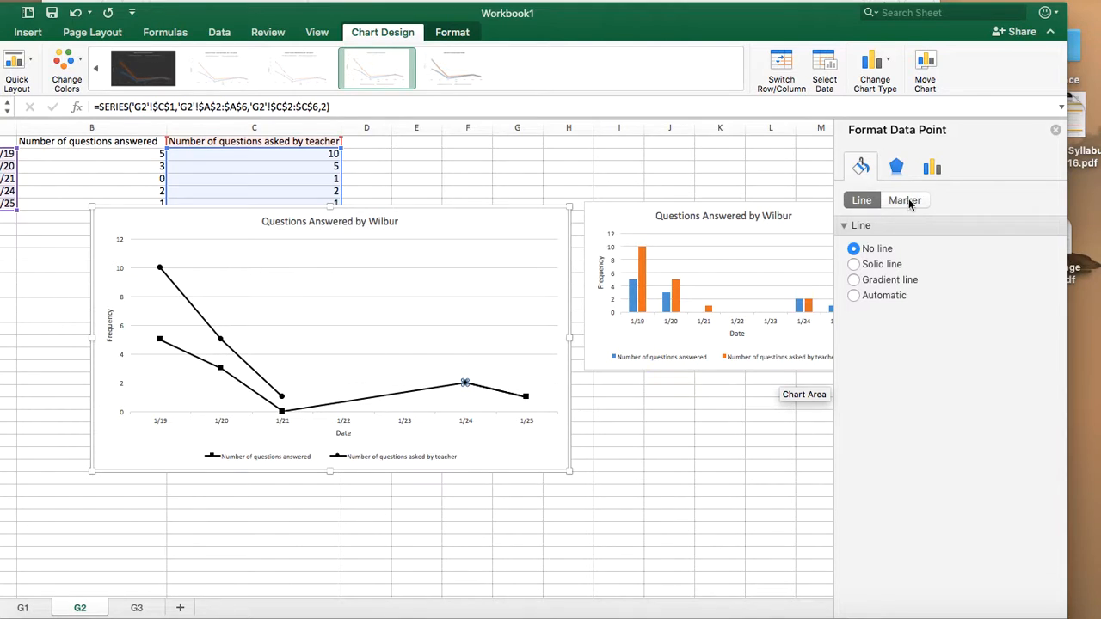
click(282, 412)
click(282, 413)
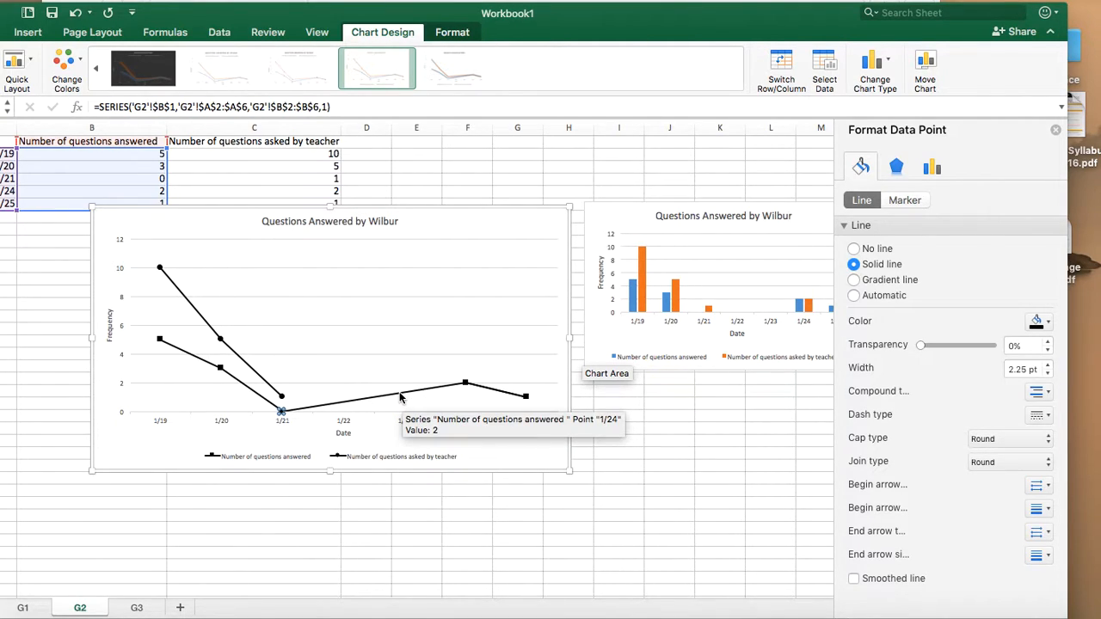
Move the line chart down clear of the data table and retry selecting the 1/24 point of the "Number of questions answered" series
drag(453, 224, 465, 250)
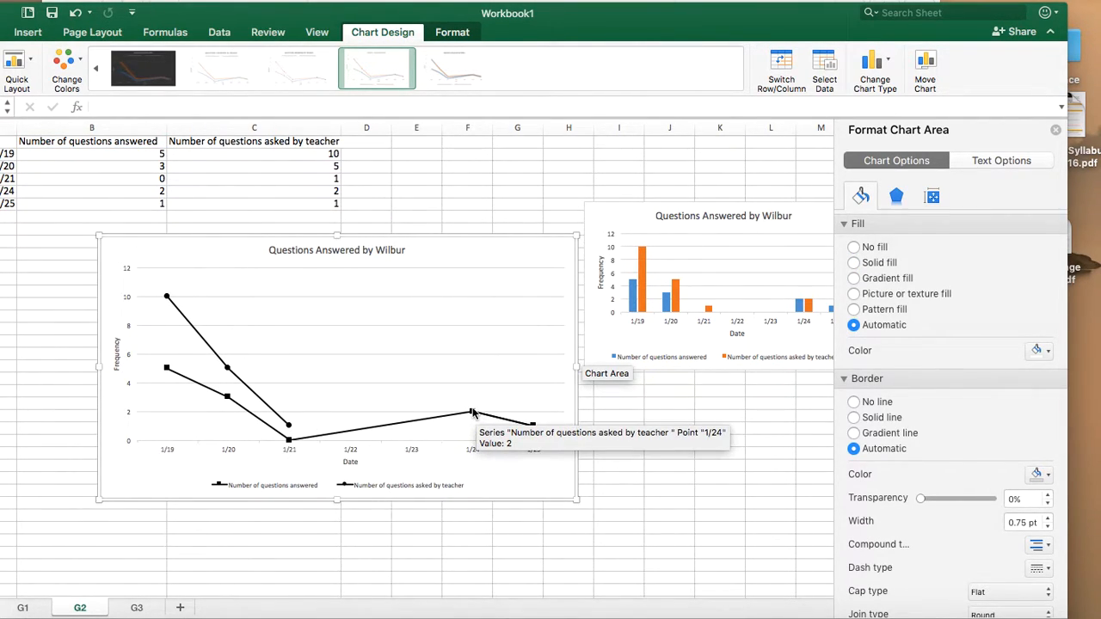
click(472, 414)
click(472, 414)
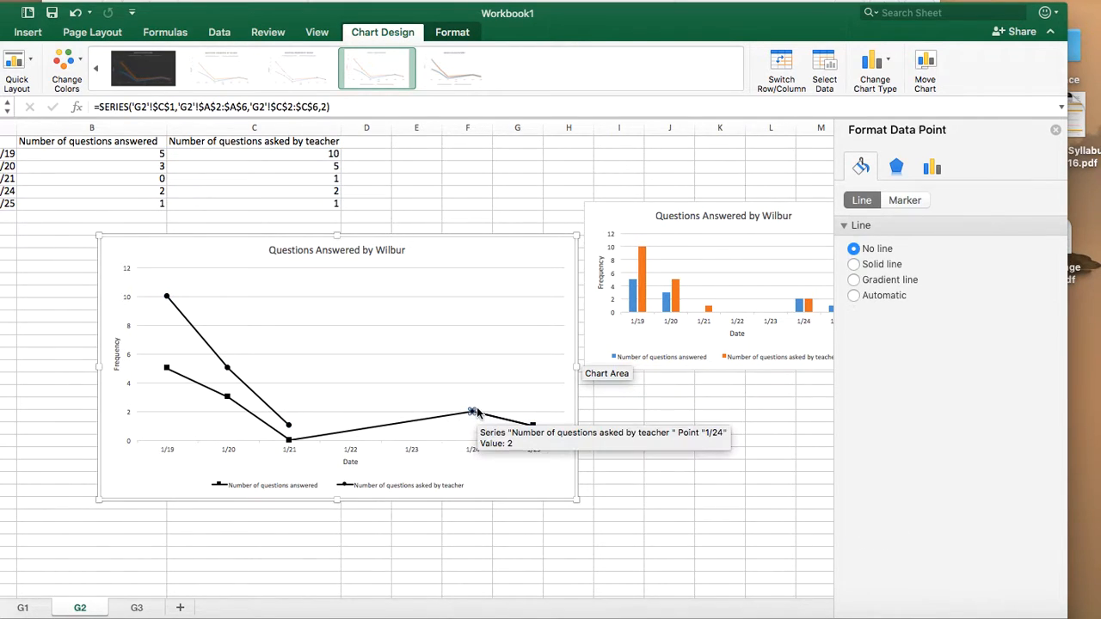
click(473, 414)
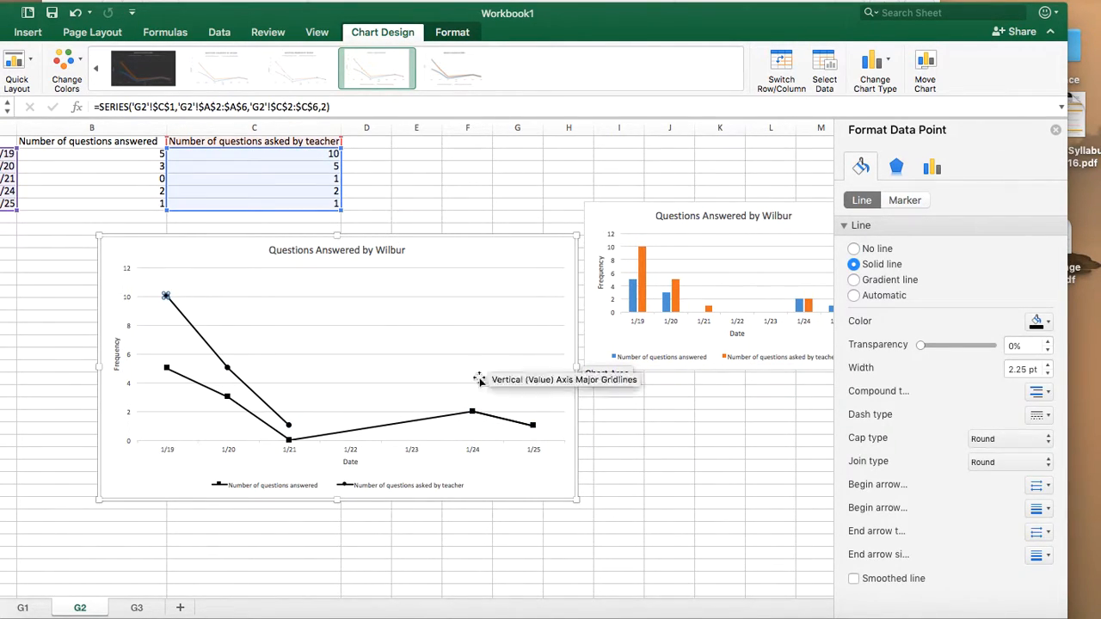
click(290, 441)
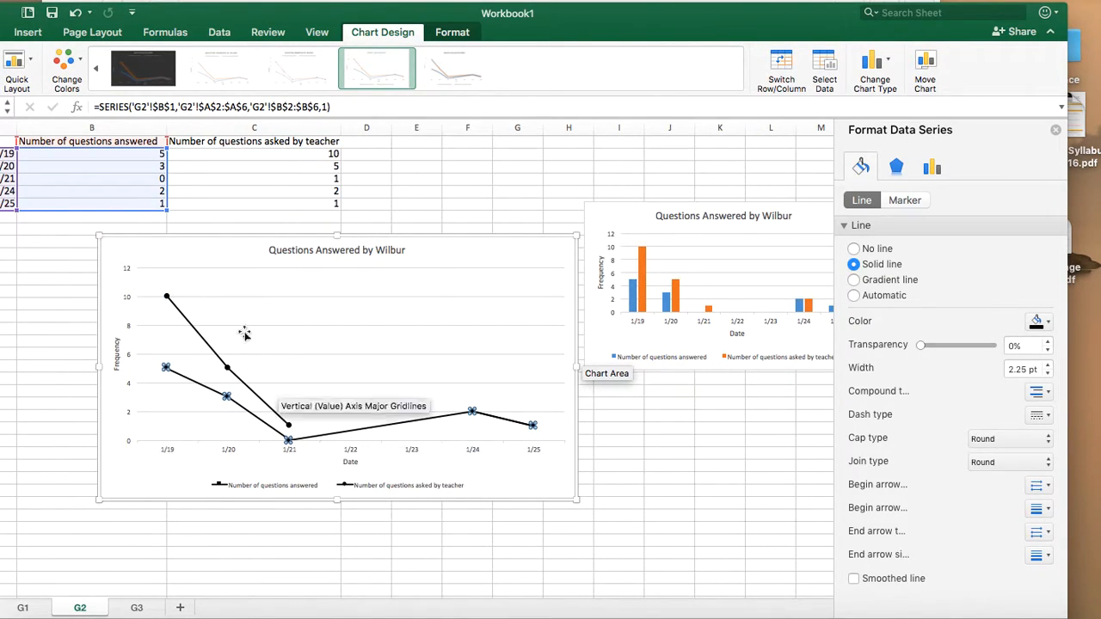
Try a value of 5 for the 1/25 "Number of questions answered" entry and undo the change
click(145, 204)
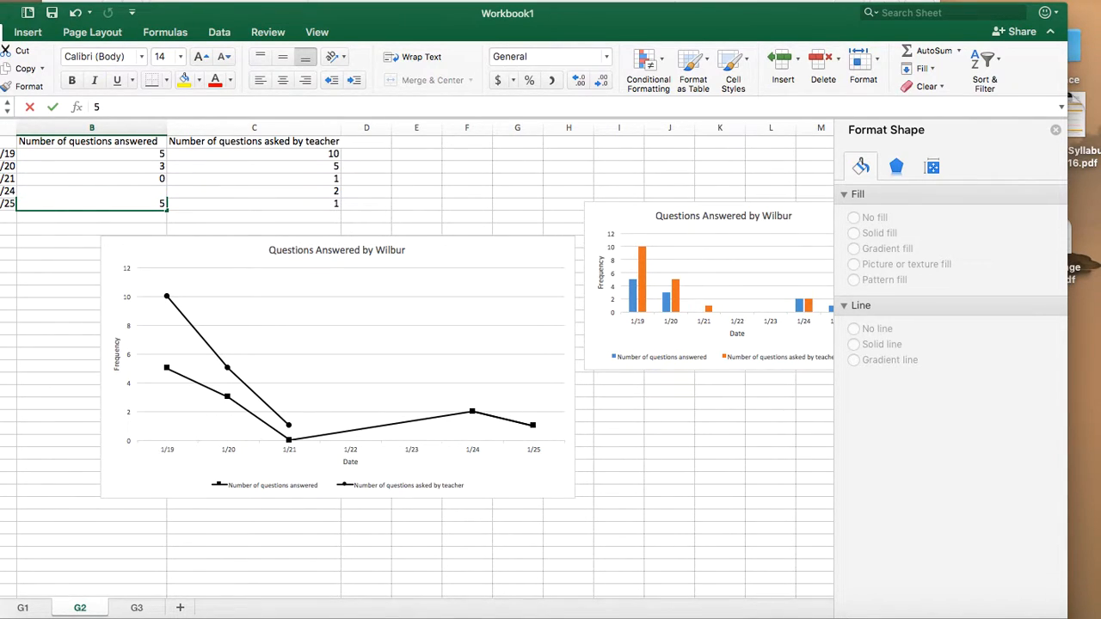
click(672, 519)
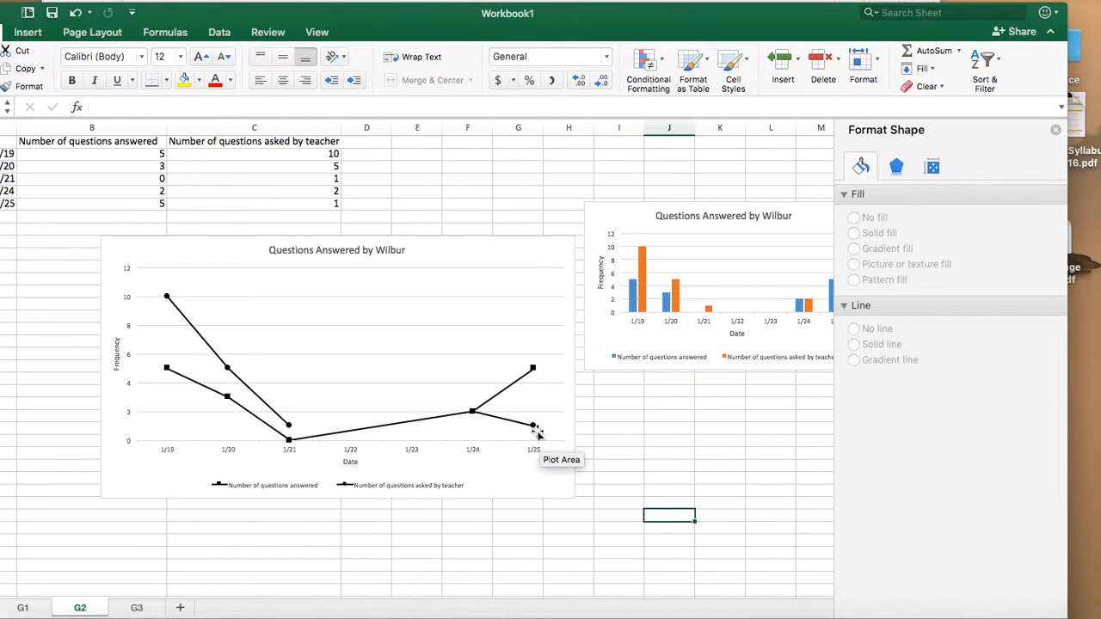
click(73, 12)
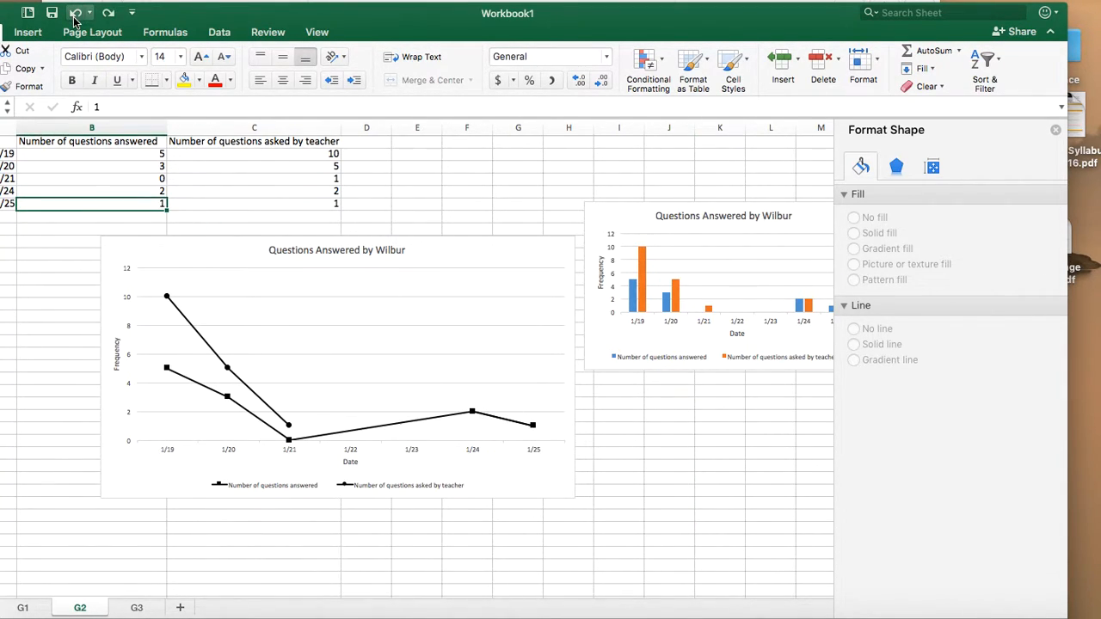
Set the 1/24 "Number of questions answered" entry to 5 to separate the overlapping 1/24 points in the line chart
mouse_move(475, 417)
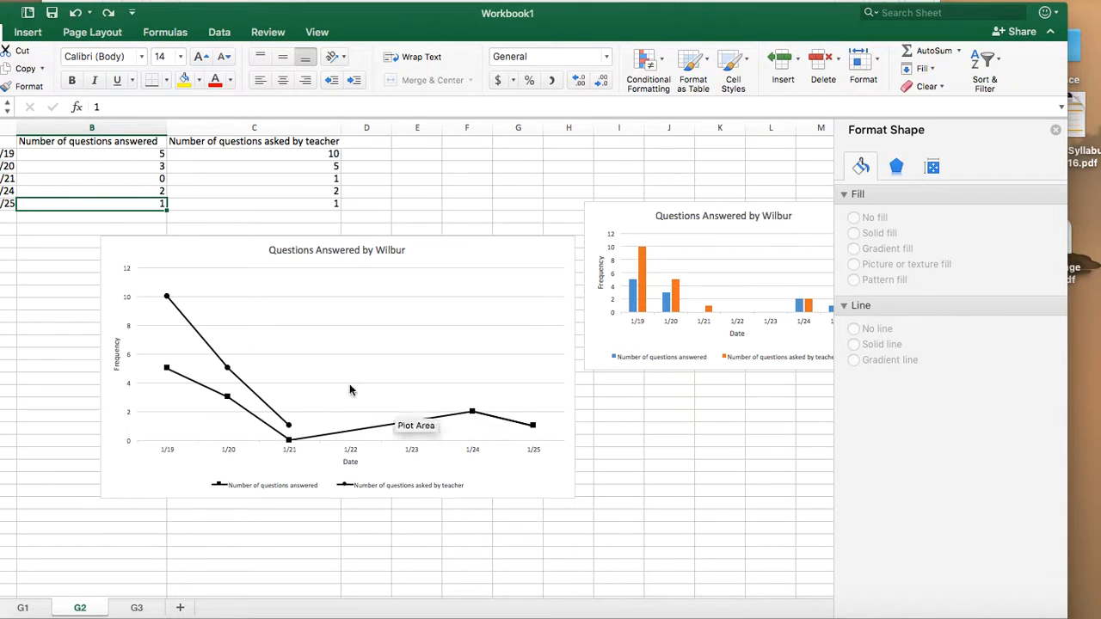
click(157, 191)
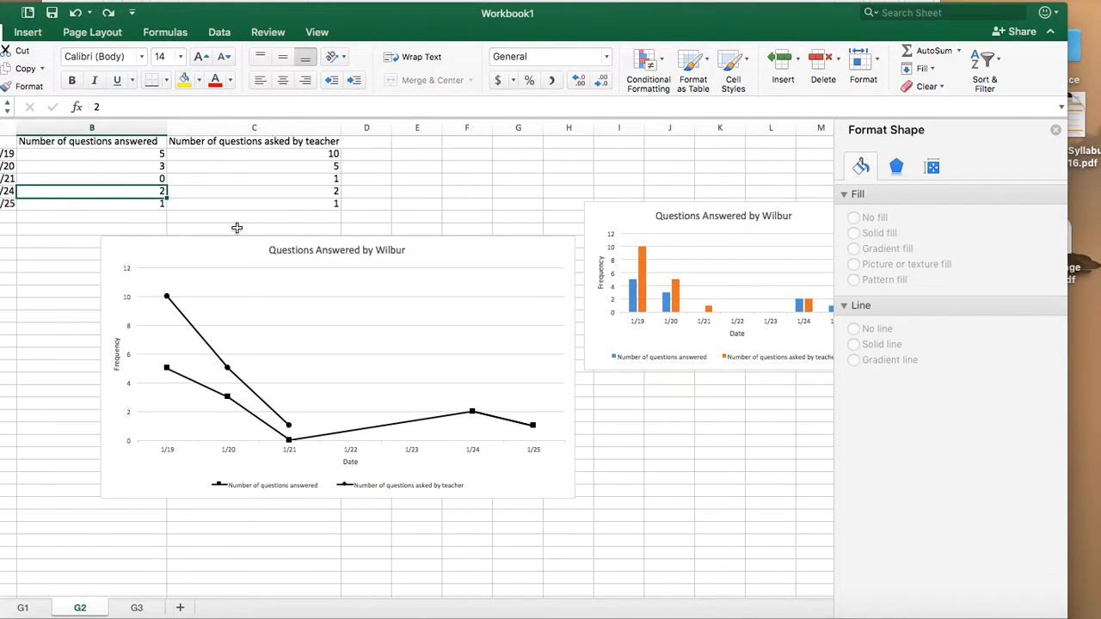
text(5)
click(719, 503)
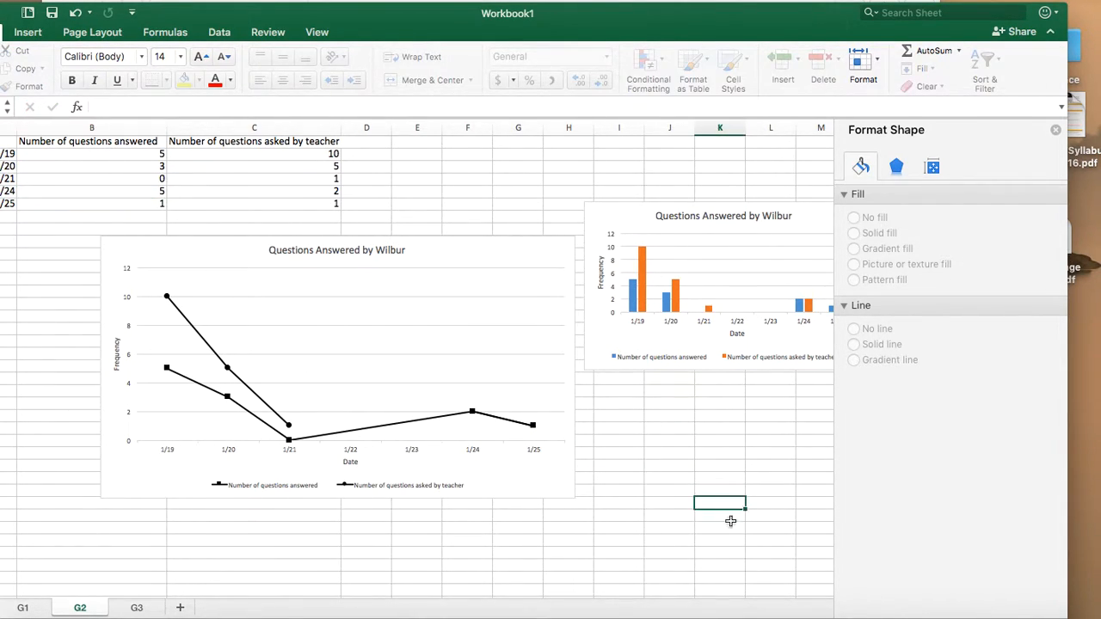
Remove the line segment leading to the 1/24 point of the line chart's "Number of questions answered" series
click(472, 368)
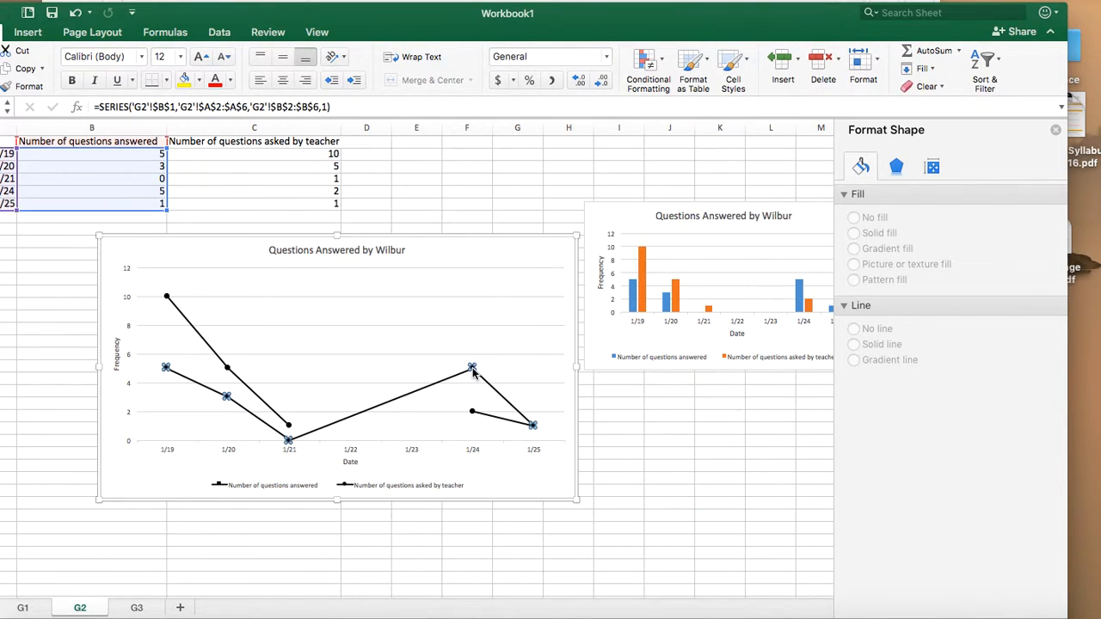
click(472, 368)
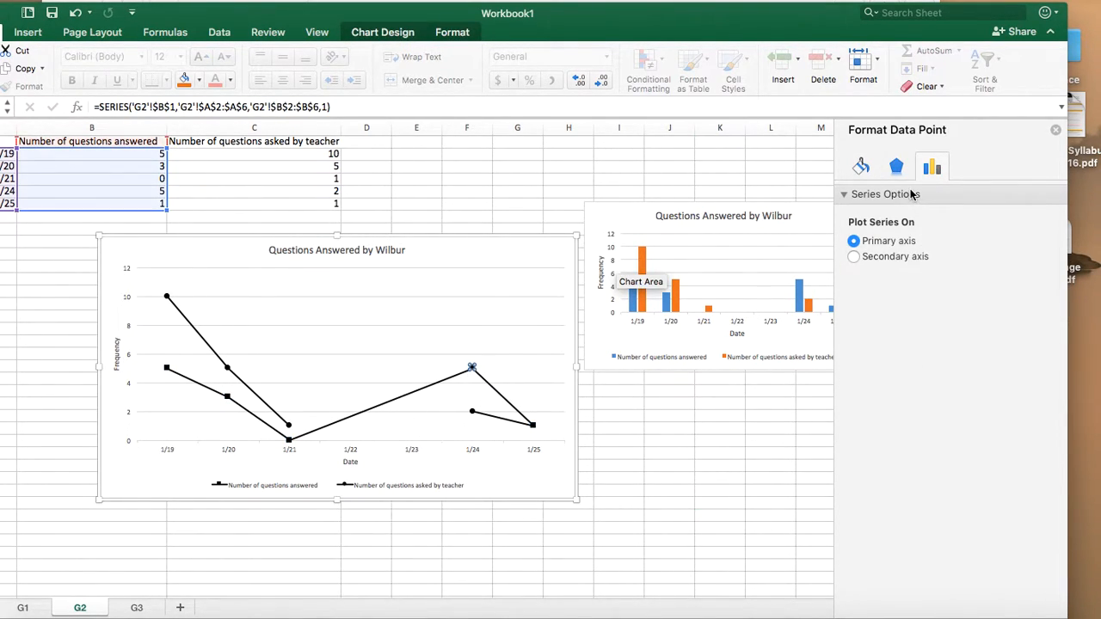
click(861, 167)
click(855, 250)
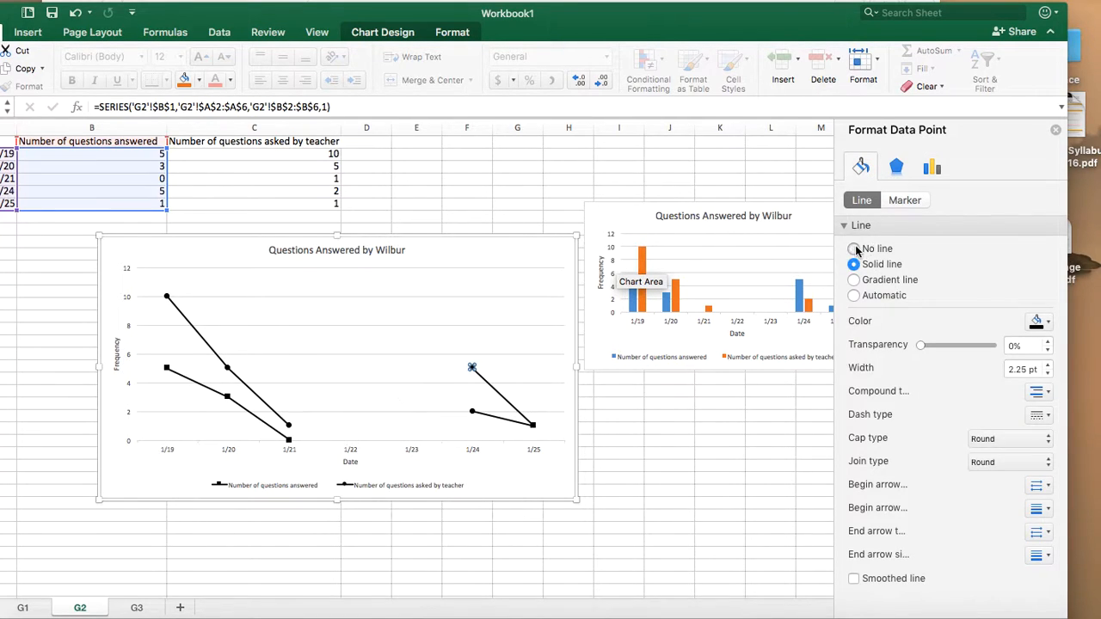
click(726, 427)
Set the 1/24 "Number of questions answered" entry back to 2
click(129, 188)
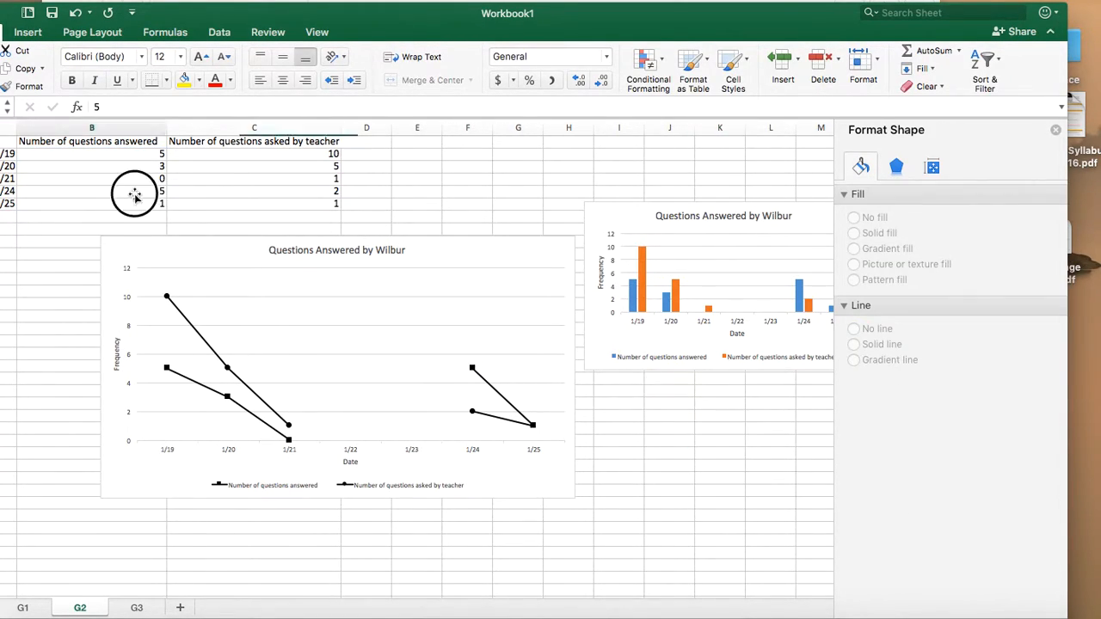
text(2)
click(675, 502)
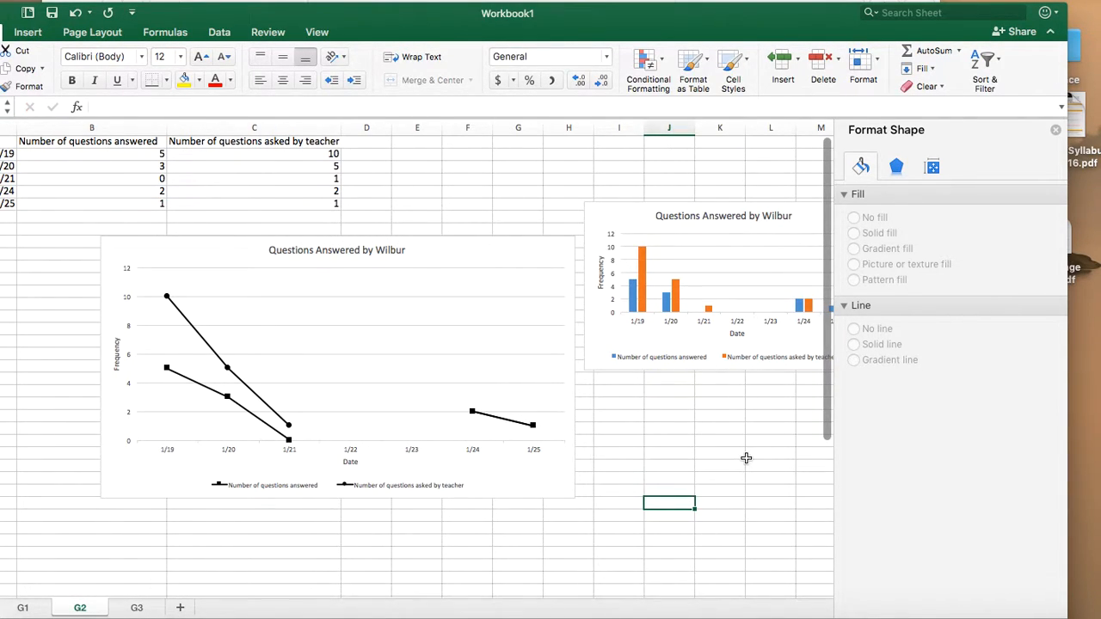
Reposition the line chart under the data table, then enlarge the column chart and place it over the line chart's right part
drag(462, 256, 388, 250)
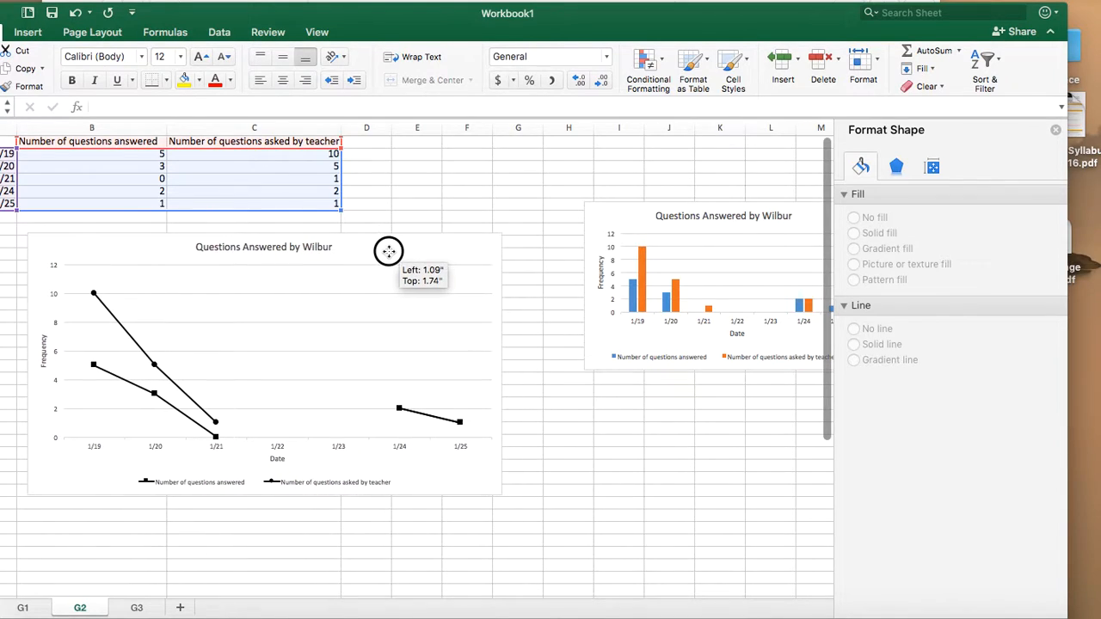
drag(456, 332, 456, 333)
drag(619, 214, 472, 197)
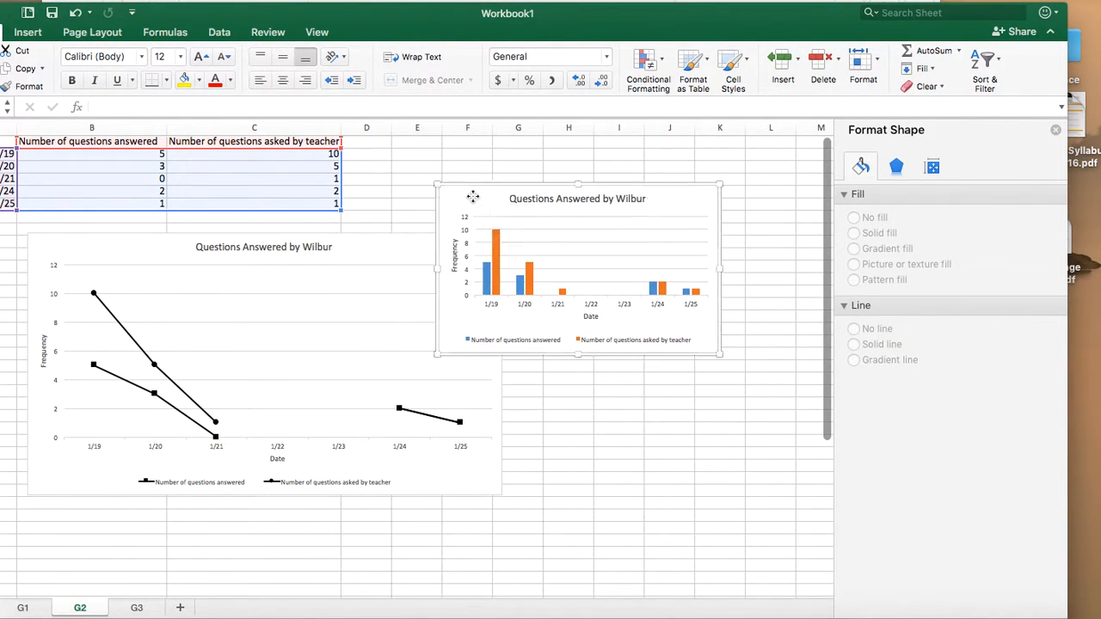
drag(720, 353, 805, 468)
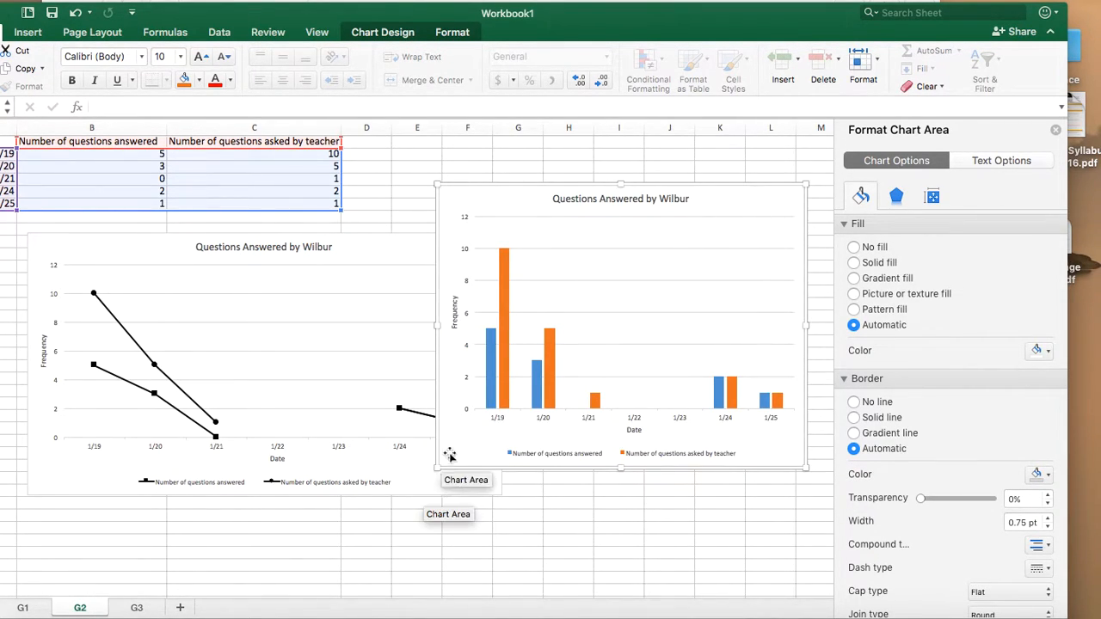
drag(437, 460, 325, 514)
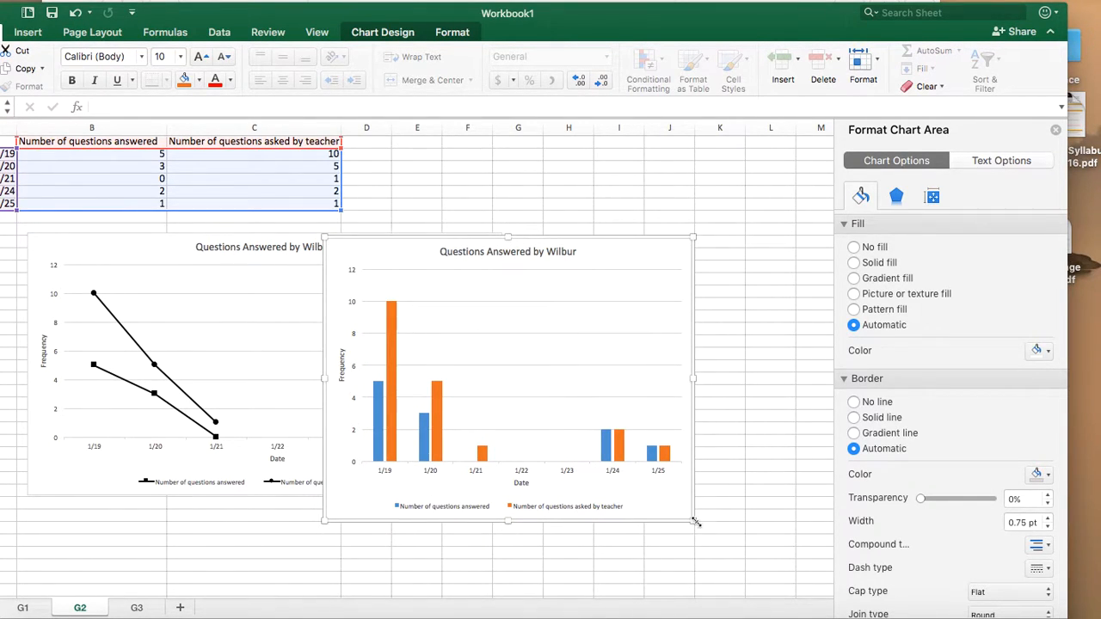
drag(695, 521, 754, 543)
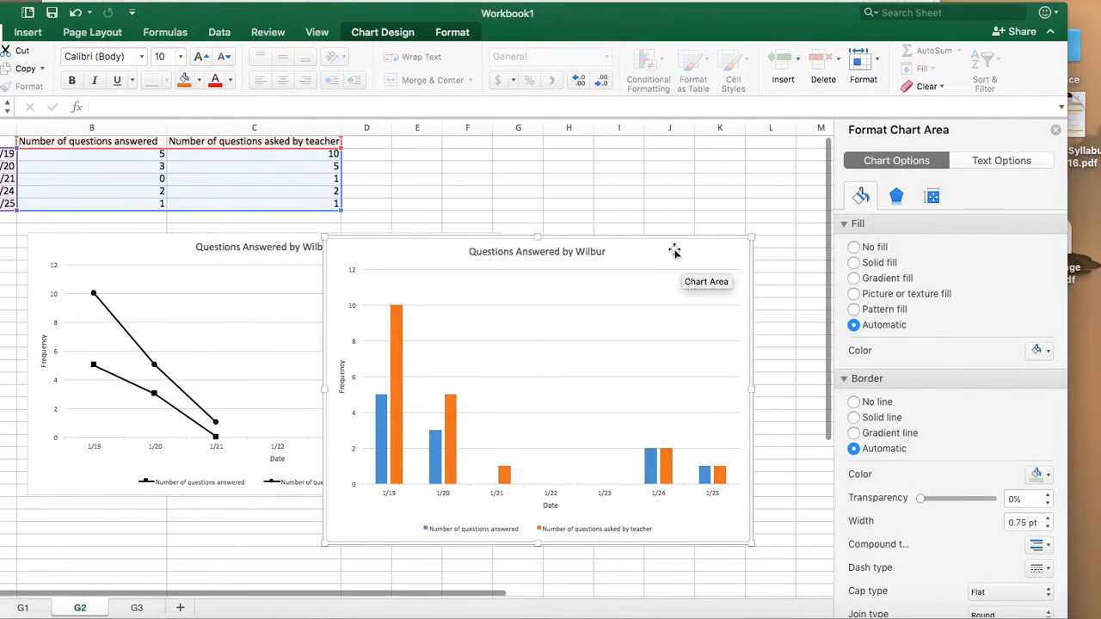
drag(665, 256, 685, 199)
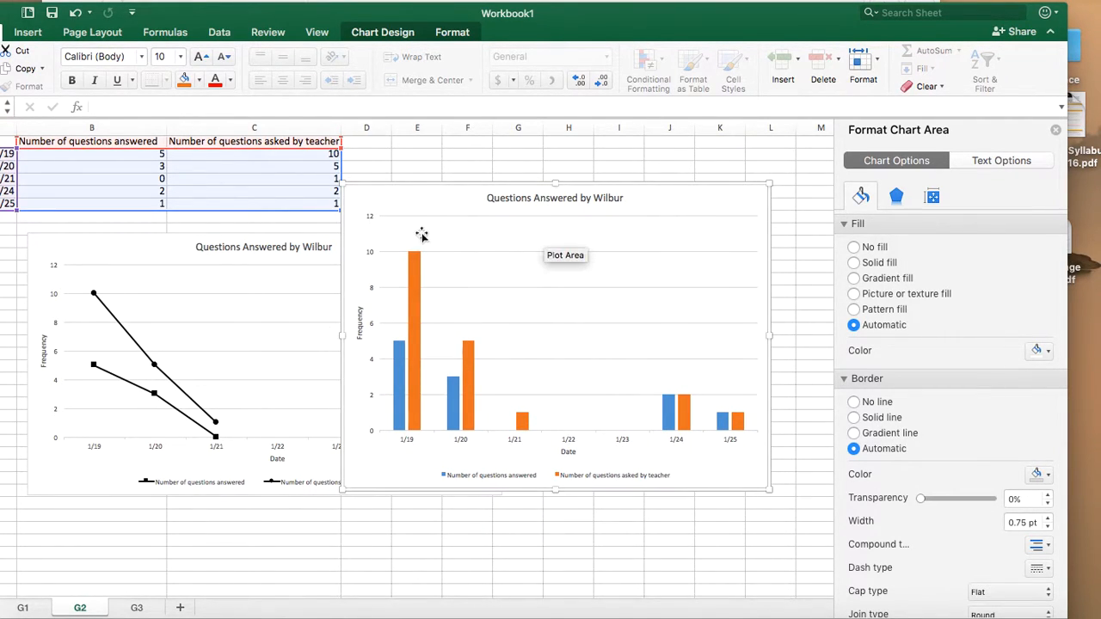
click(513, 169)
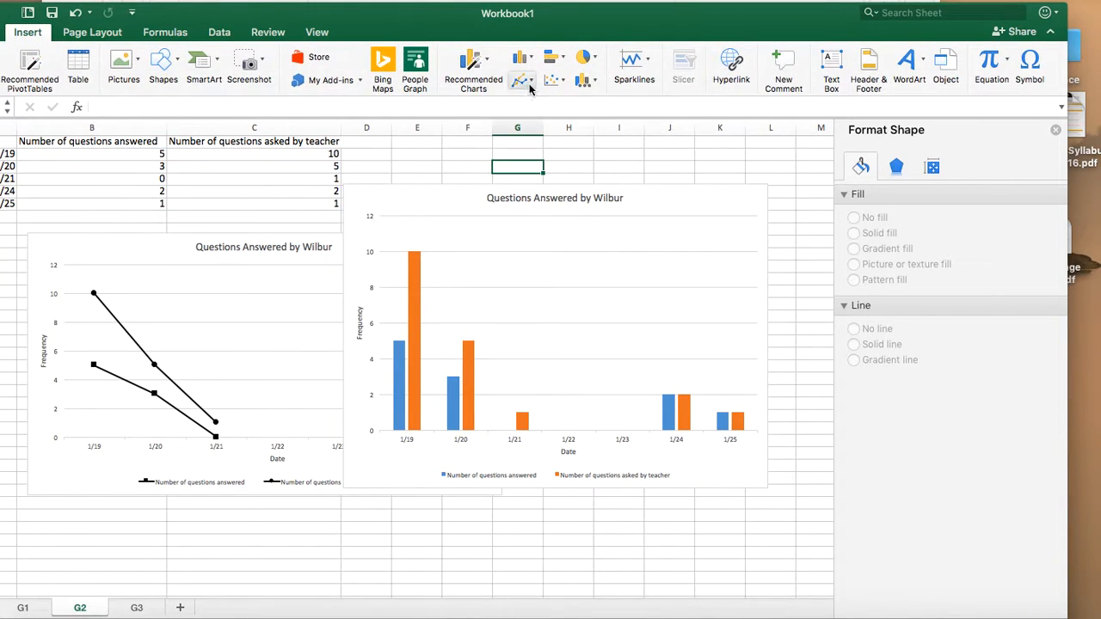
click(532, 60)
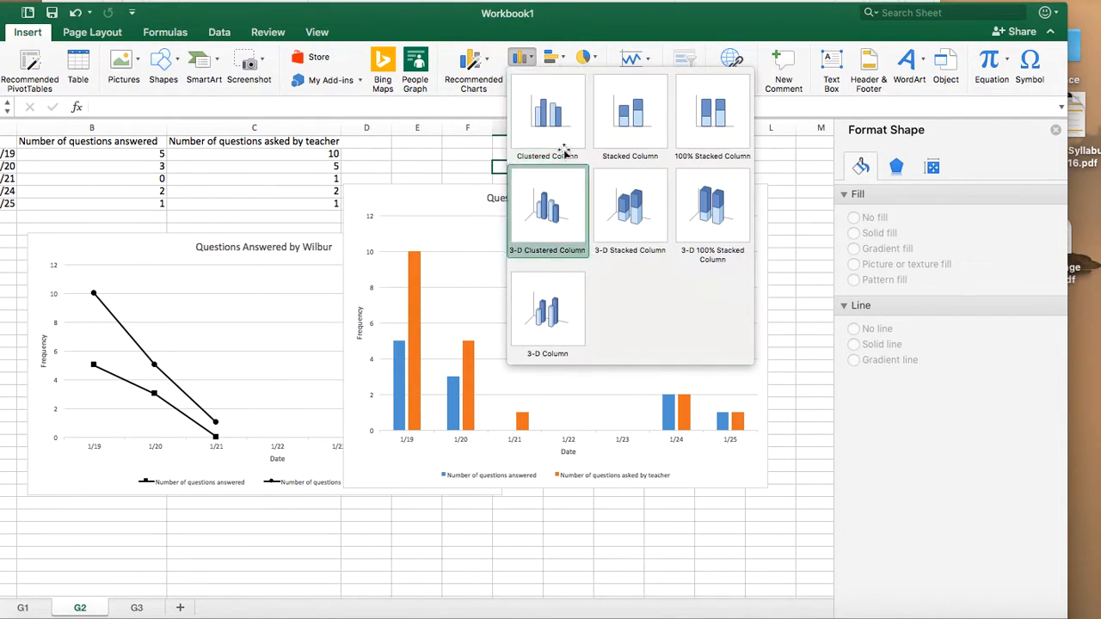
click(566, 57)
click(566, 56)
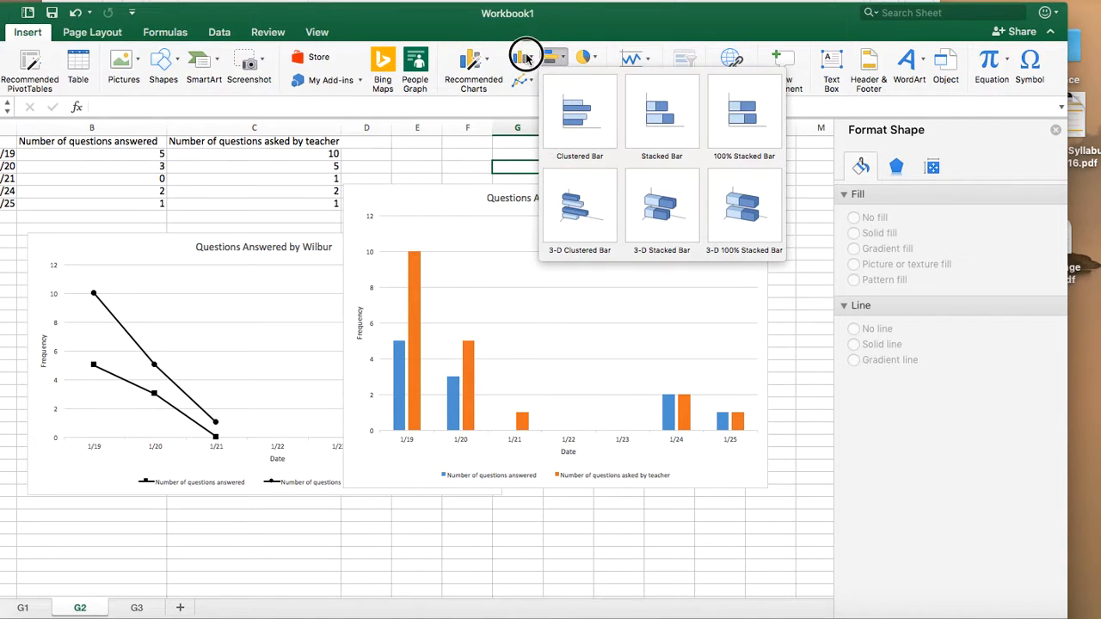
click(527, 56)
click(791, 207)
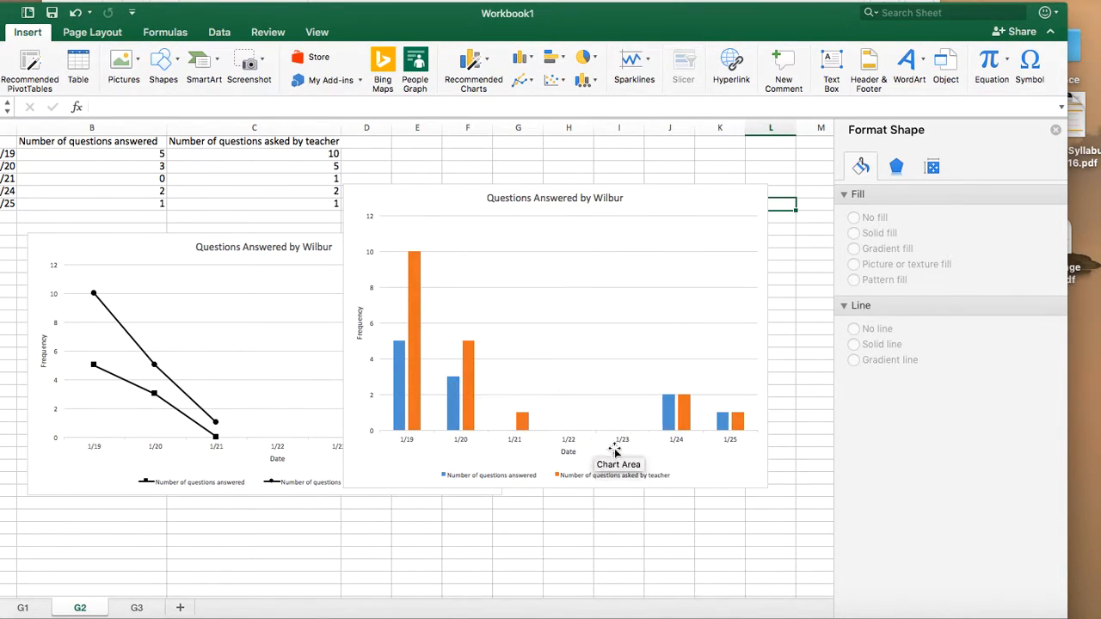
Give the column chart's "Number of questions asked by teacher" bars a black fill and a black border
mouse_move(418, 303)
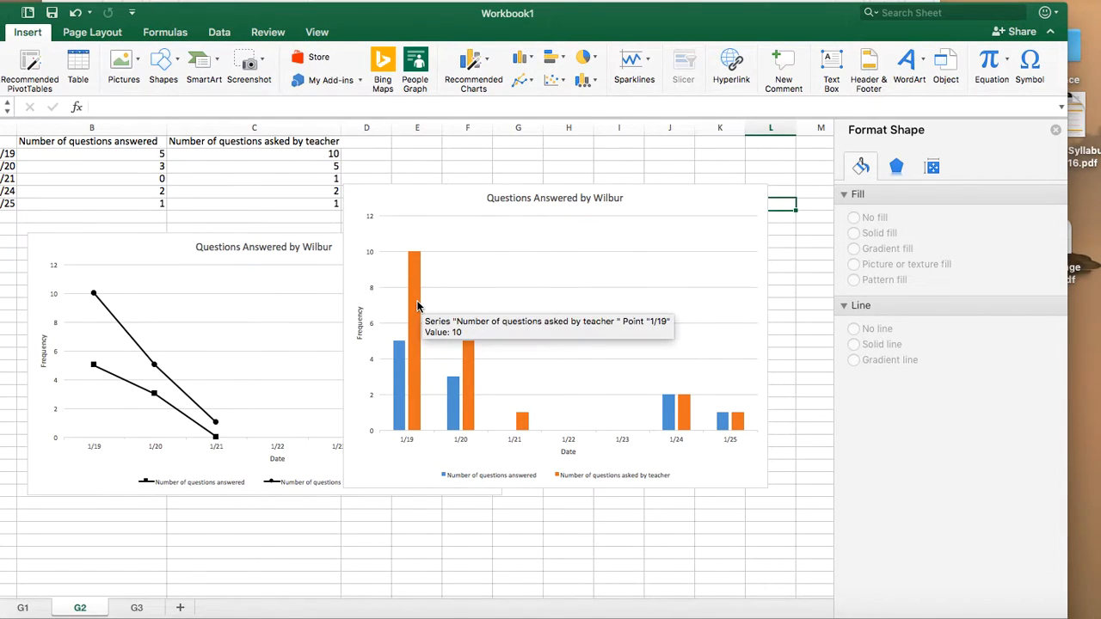
click(414, 303)
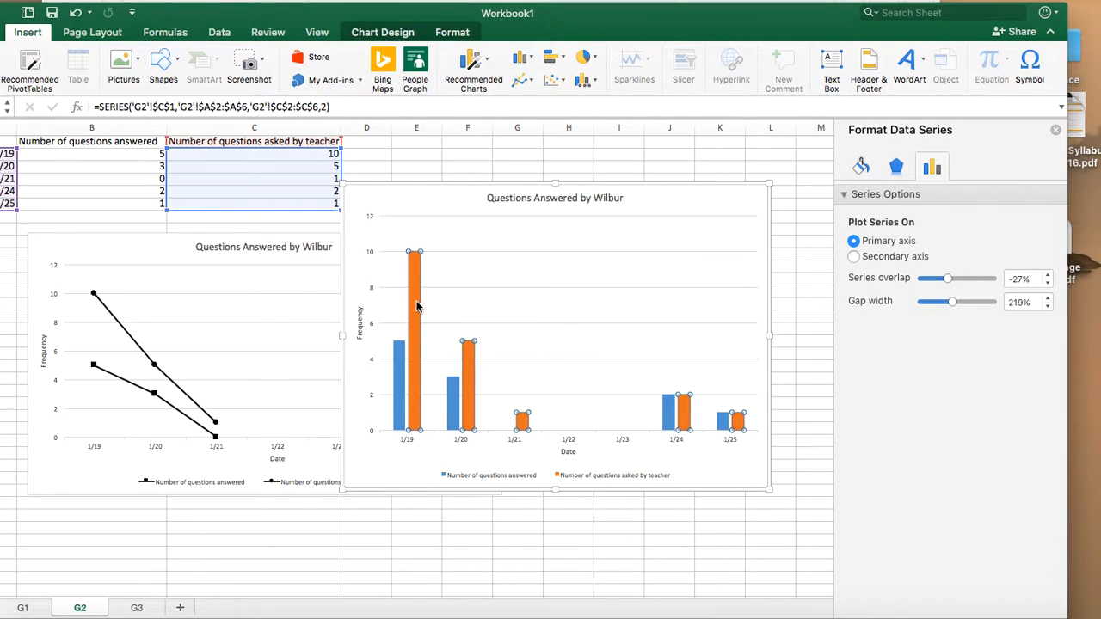
click(861, 168)
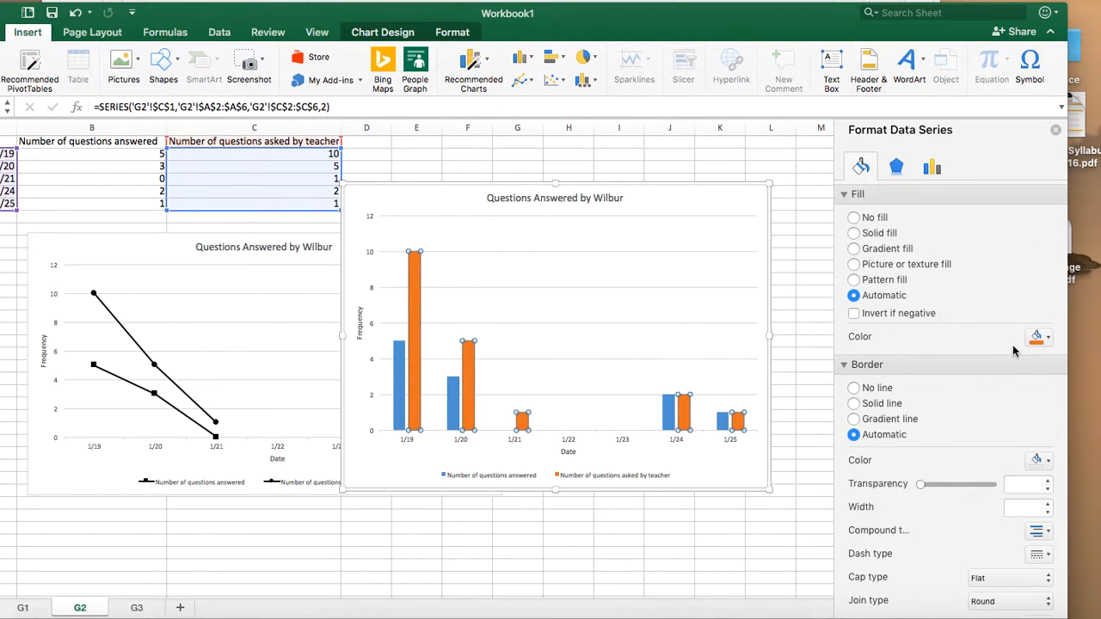
click(1038, 336)
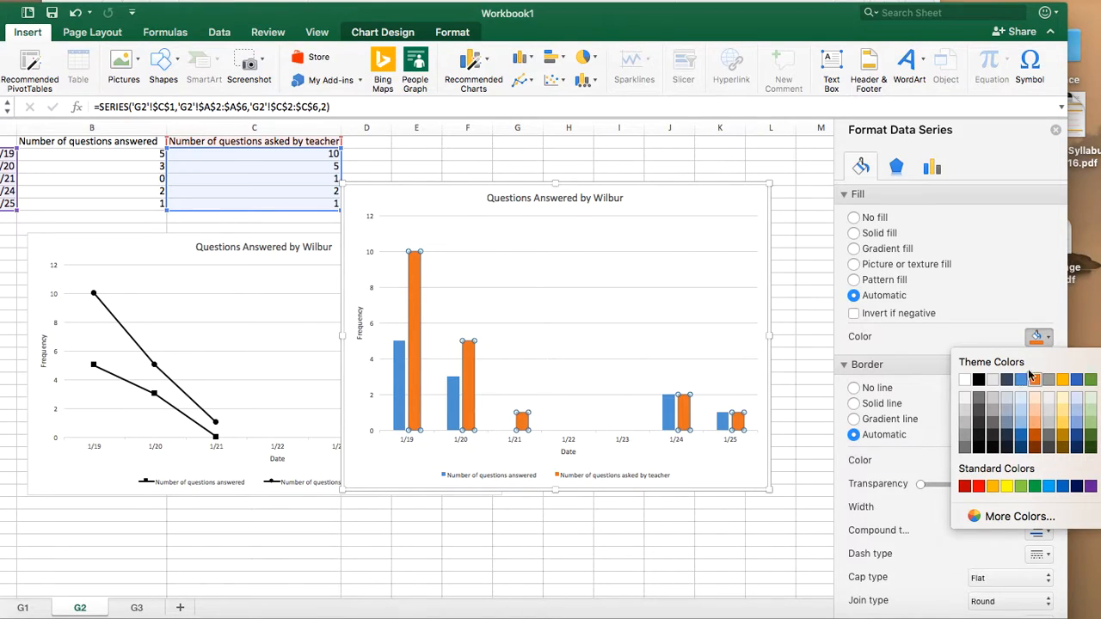
click(979, 380)
click(1047, 484)
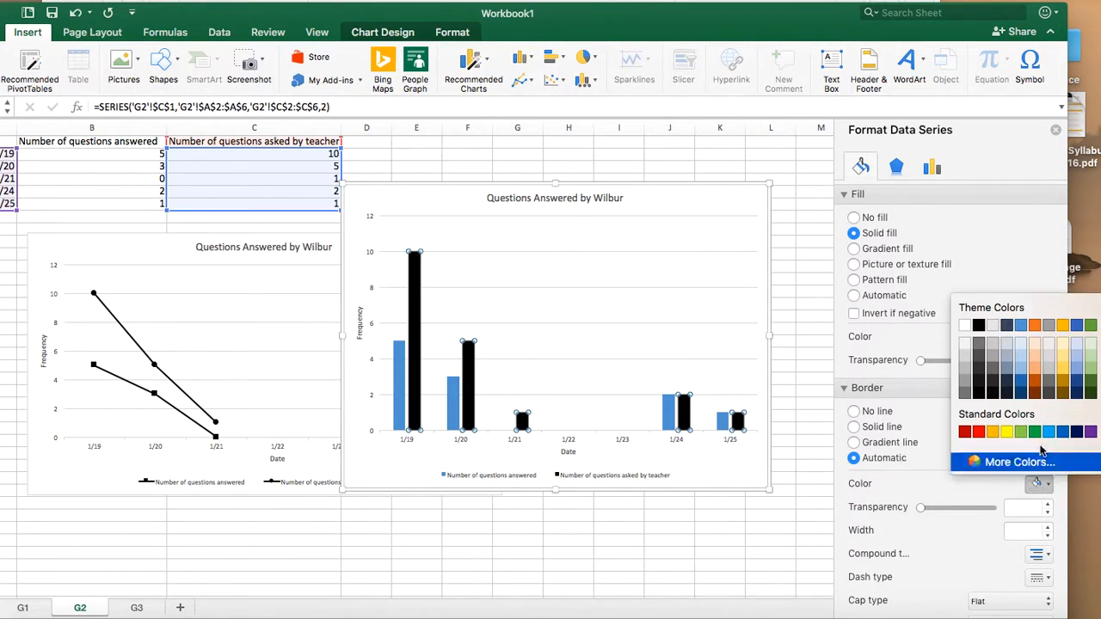
click(978, 322)
click(719, 528)
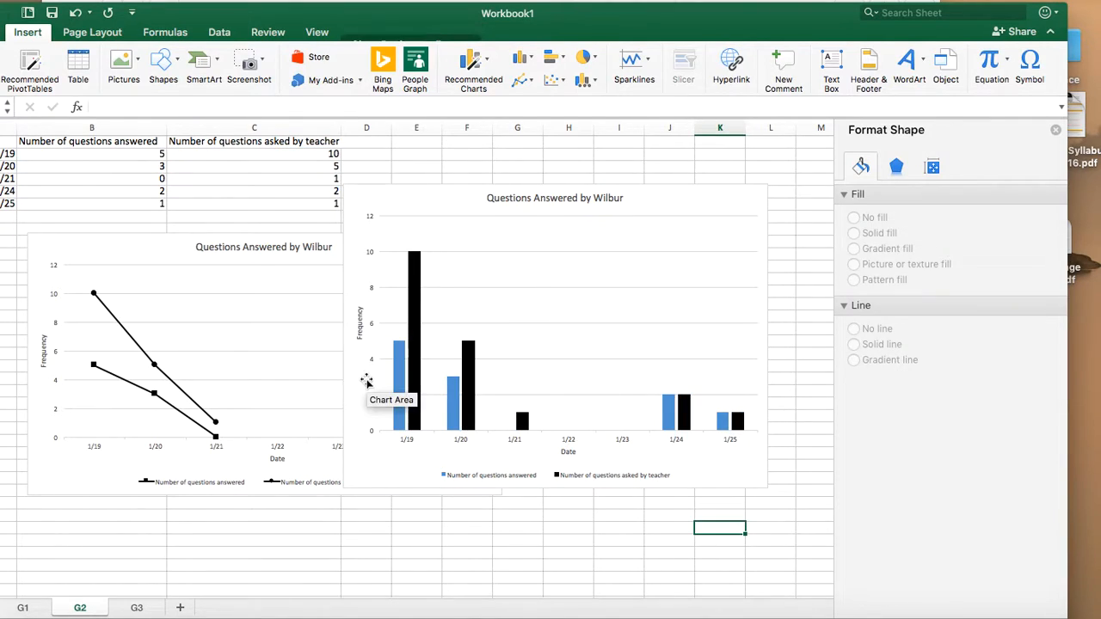
Fill the column chart's "Number of questions answered" bars with a medium gray theme color
click(401, 391)
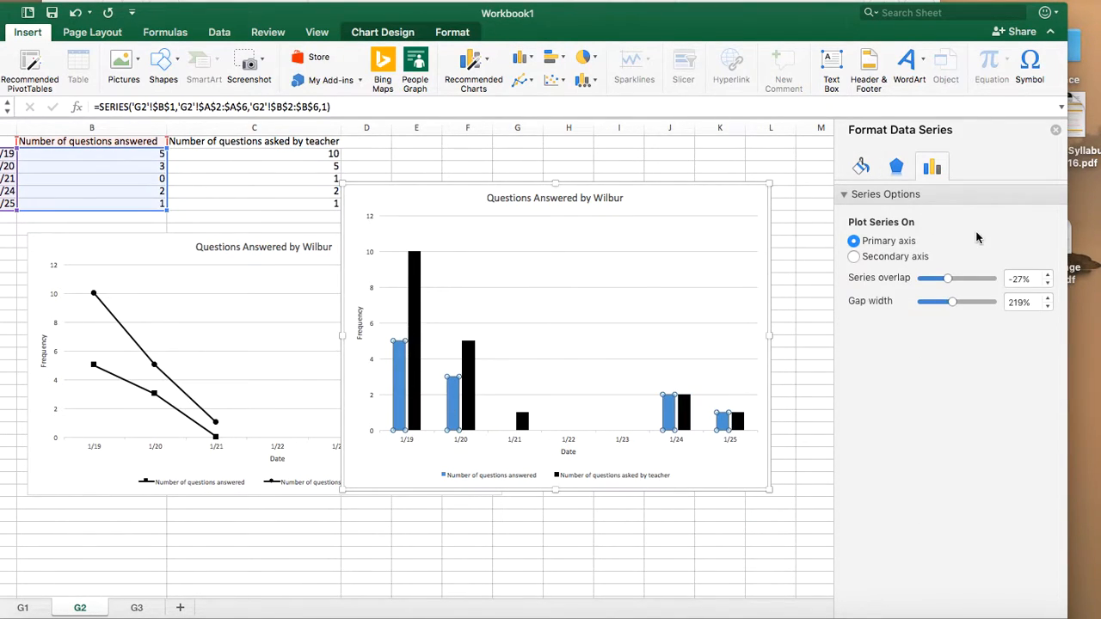
click(859, 169)
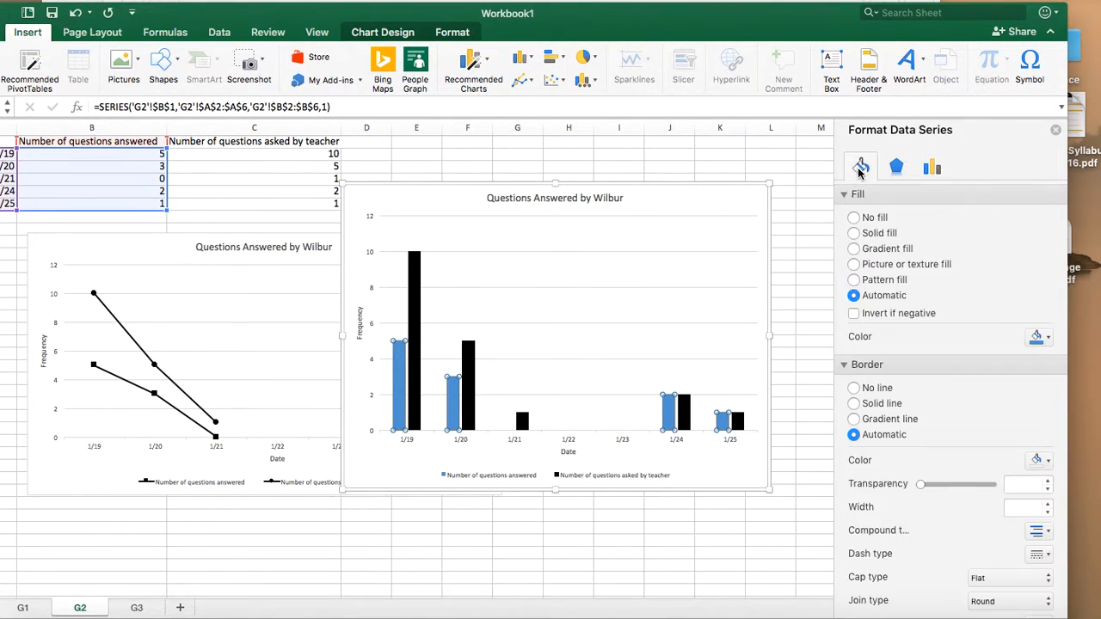
click(1046, 337)
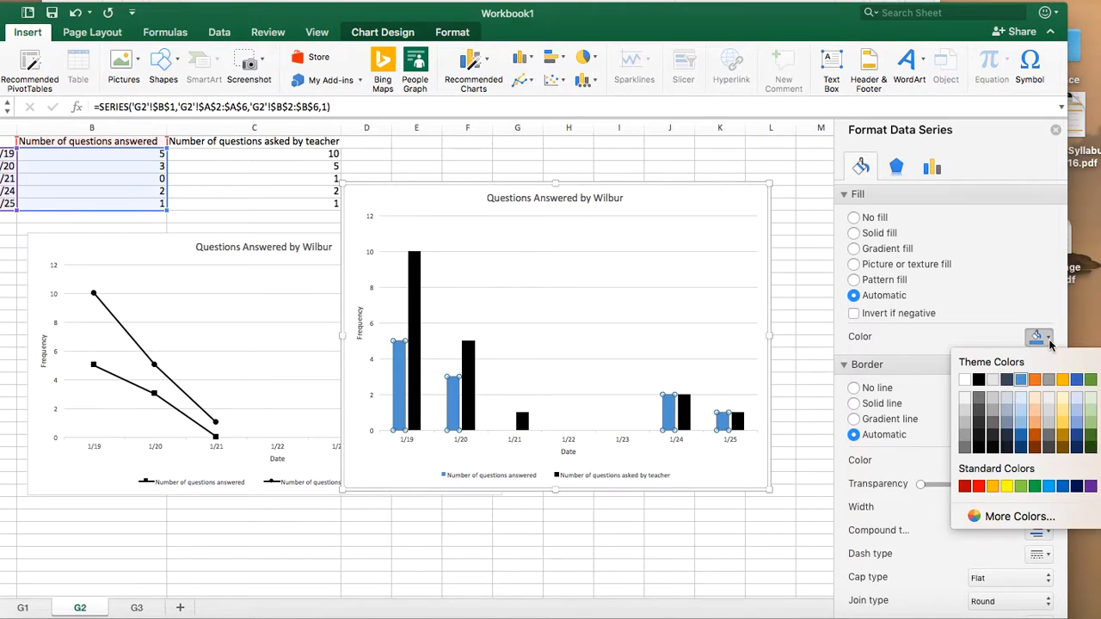
click(966, 433)
click(731, 481)
click(727, 541)
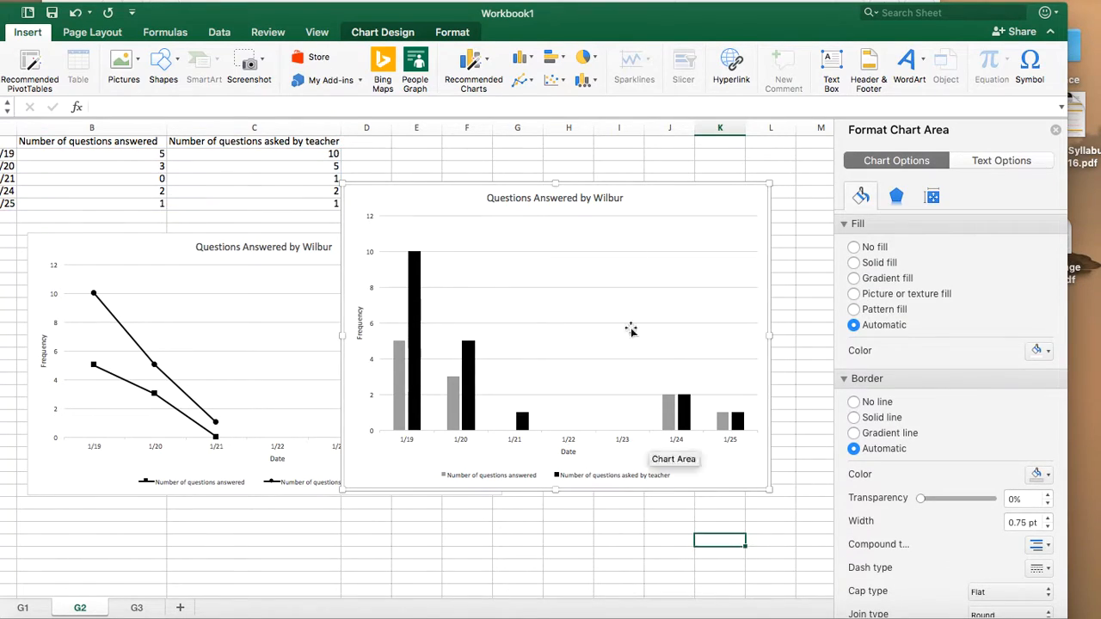
Shift the column chart slightly up and to the right and remove its major gridlines
drag(673, 201, 715, 187)
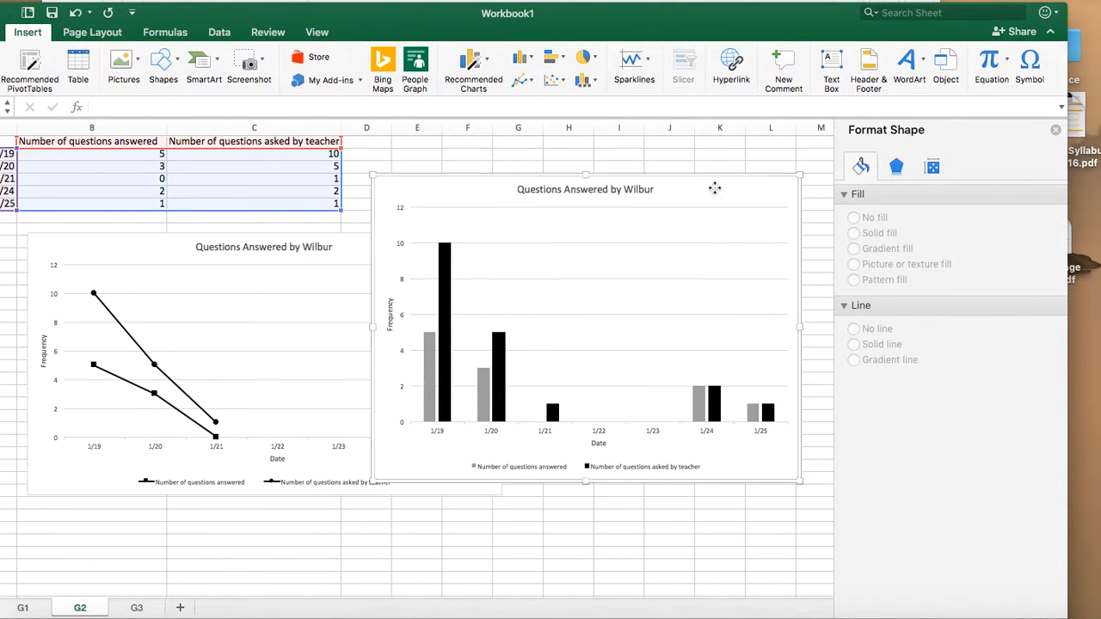
click(637, 249)
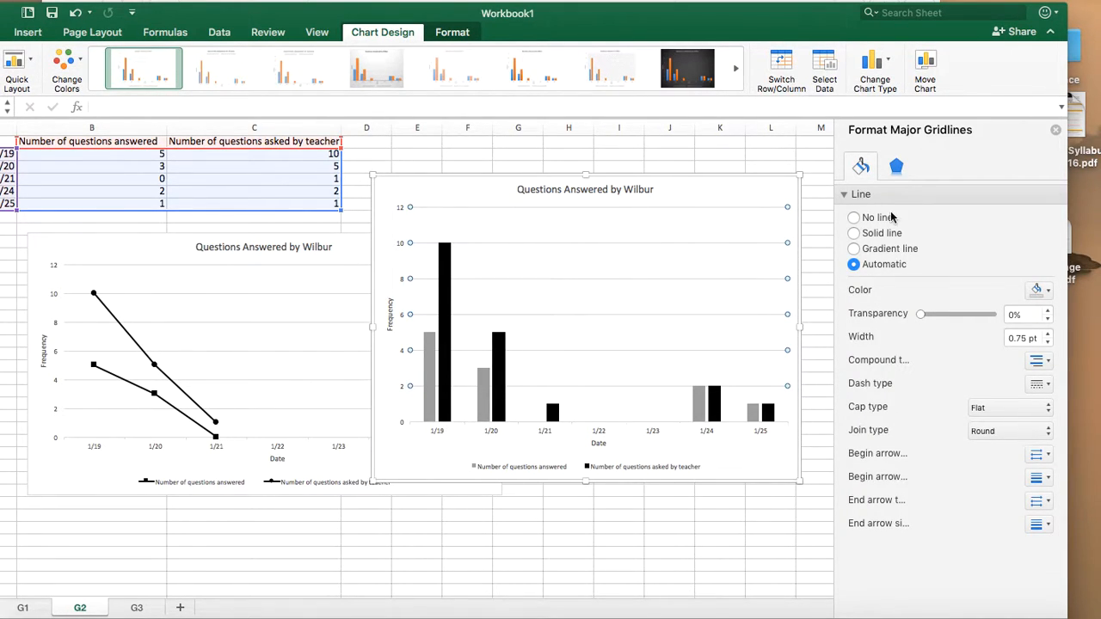
click(853, 218)
click(714, 503)
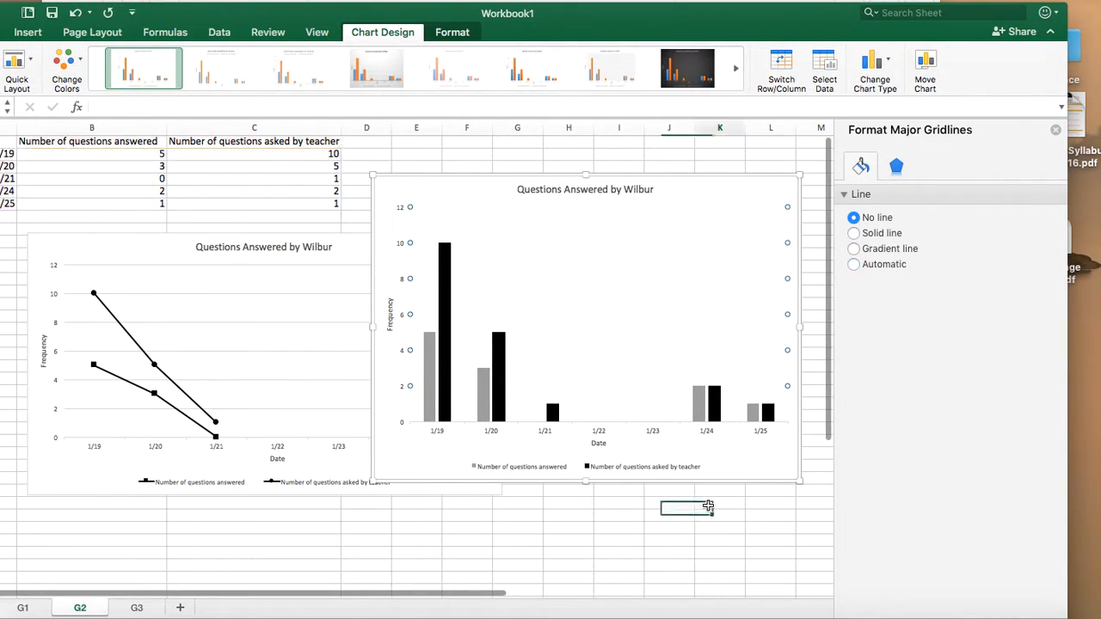
Remove the line chart's major gridlines and move the chart lower on the sheet, farther below the data table
click(220, 322)
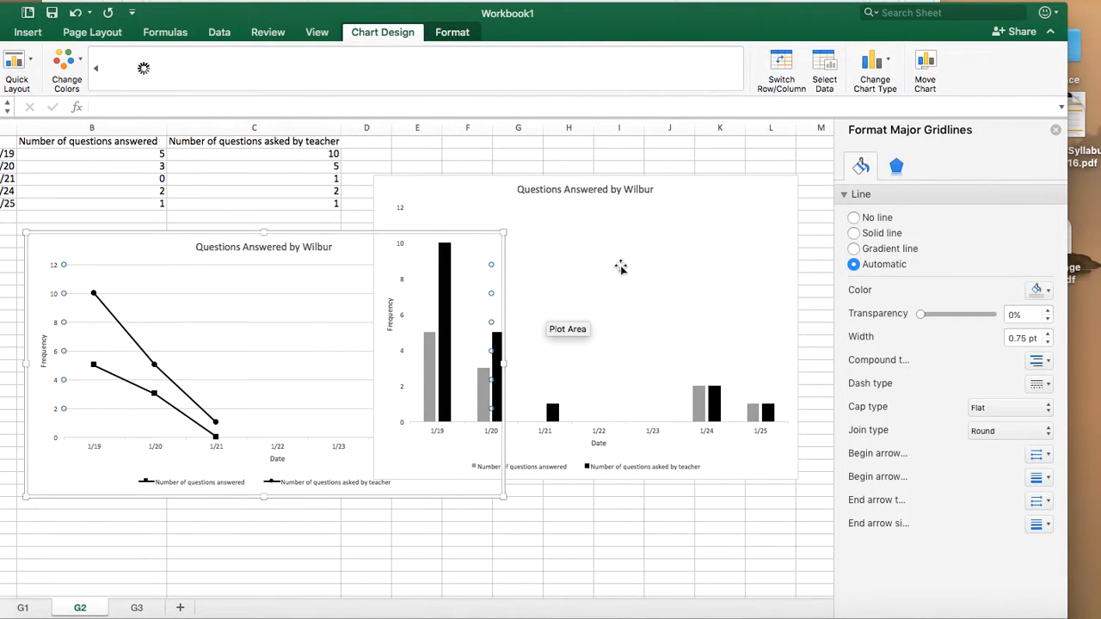
click(854, 219)
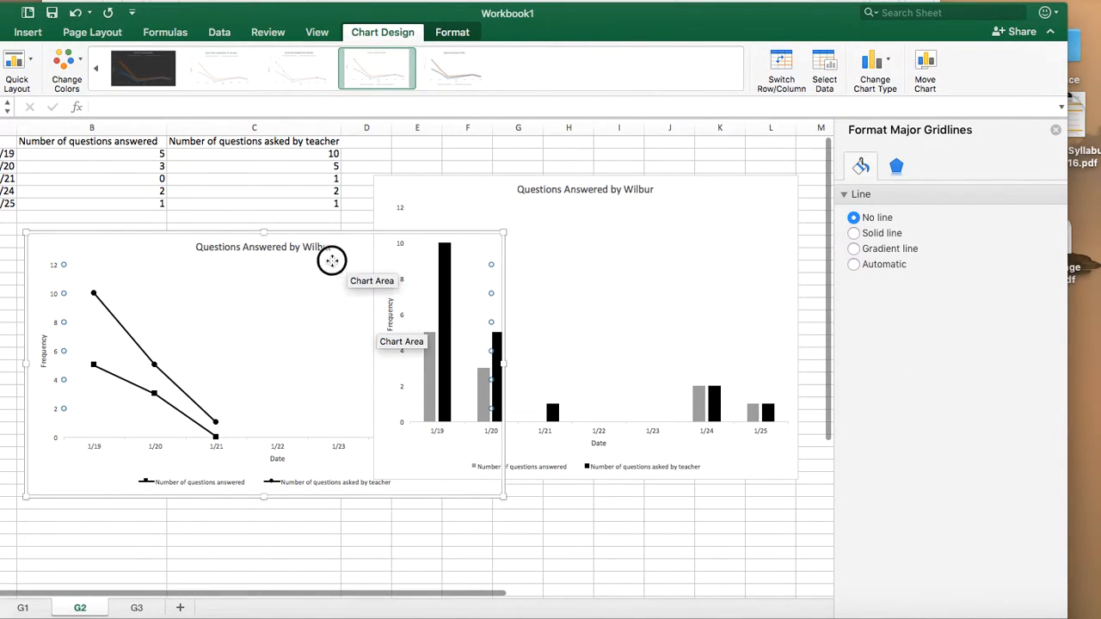
click(357, 248)
drag(357, 250, 329, 339)
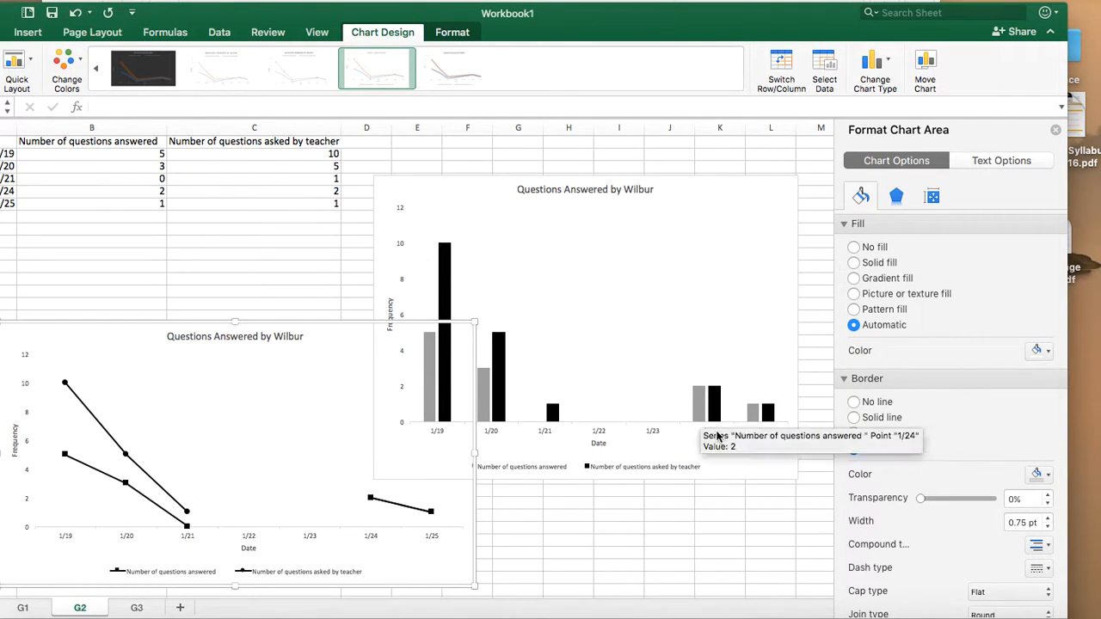
scroll(745, 527, down, 10)
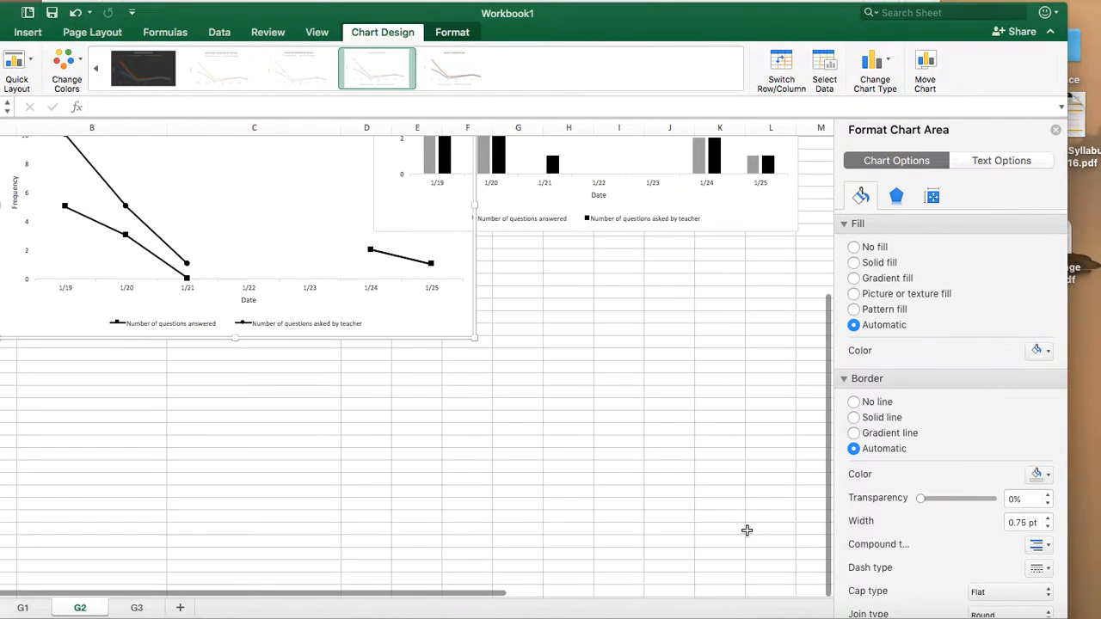
Move the line chart lower and to the right on sheet G2 so it sits clear below the column chart
click(298, 248)
drag(424, 317, 482, 511)
click(680, 514)
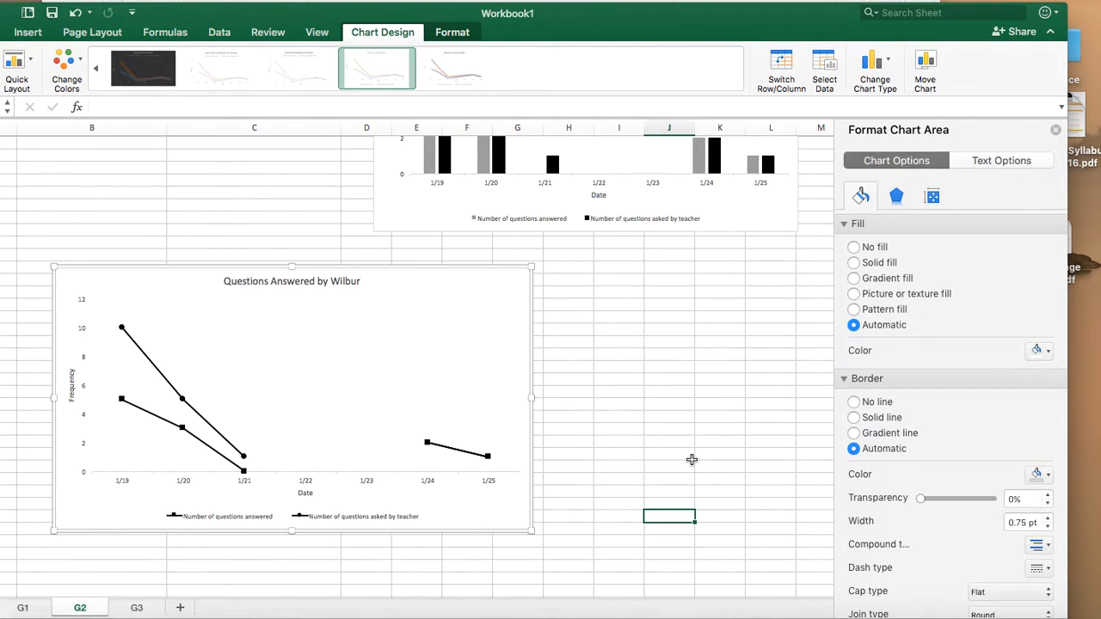
scroll(694, 459, up, 6)
scroll(691, 459, up, 3)
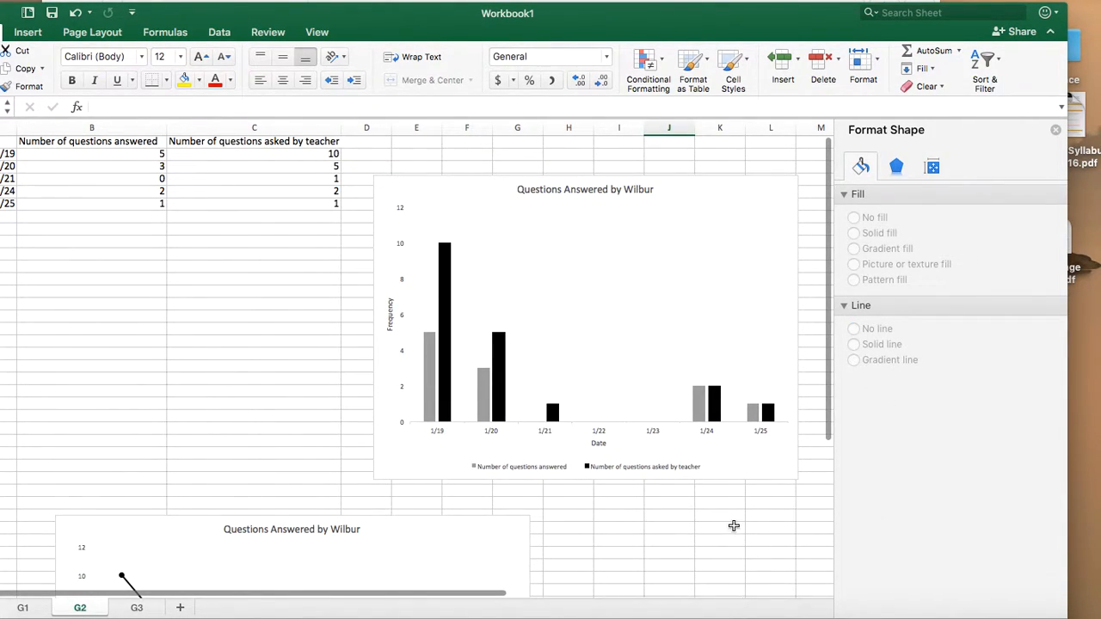
scroll(709, 527, down, 10)
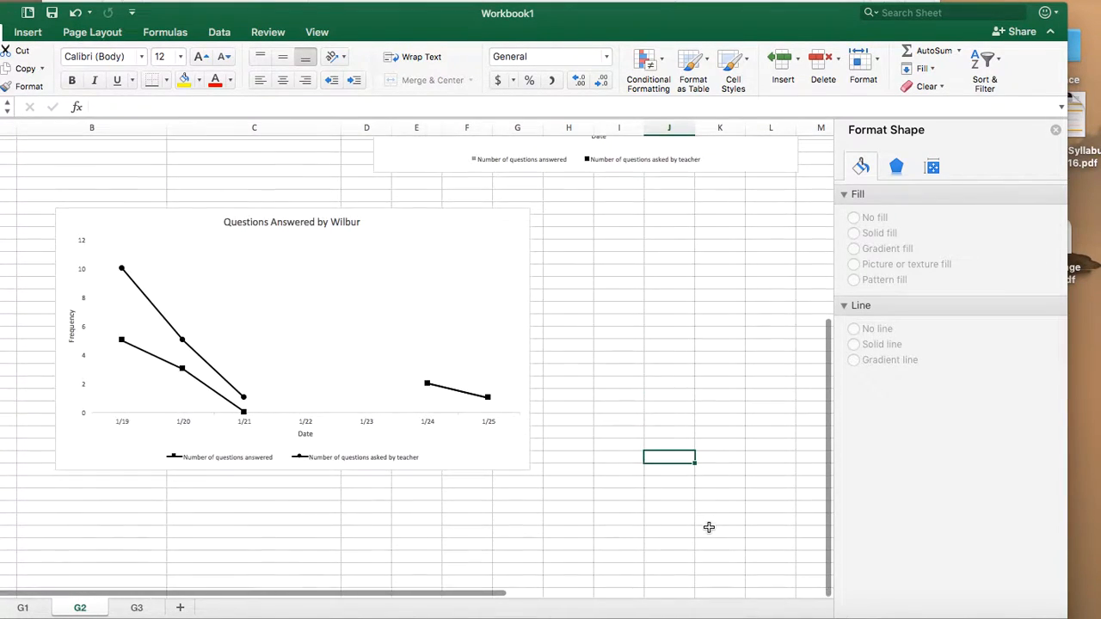
scroll(708, 527, up, 10)
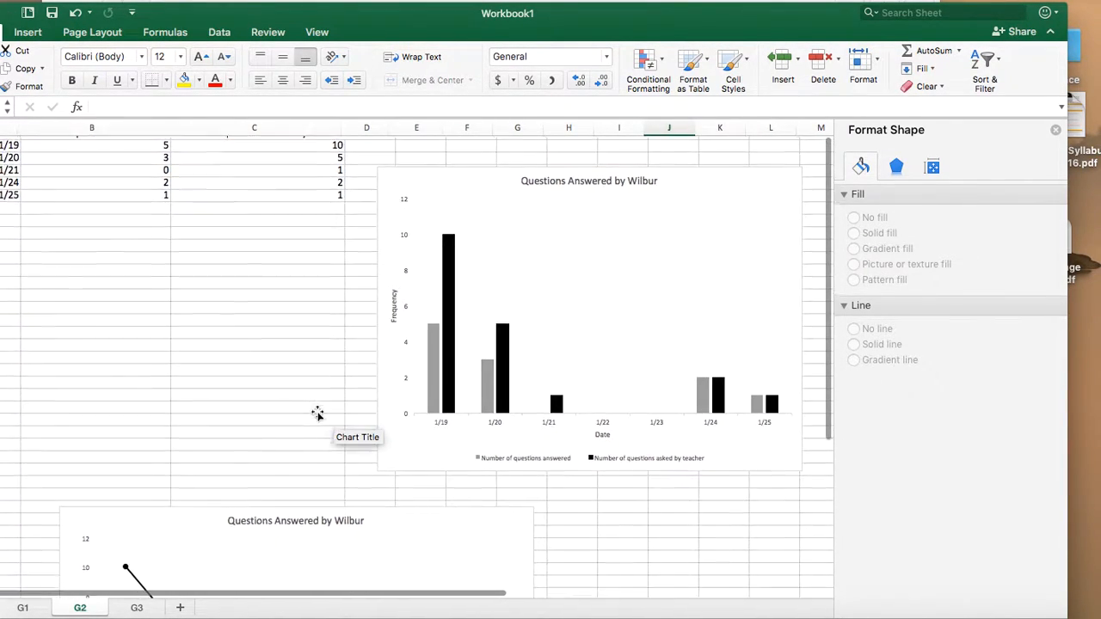
On sheet G3, enlarge the music class screaming chart to span about columns F to M and rows 8 to 27
click(139, 606)
drag(594, 19, 655, 58)
click(563, 325)
drag(603, 305, 701, 253)
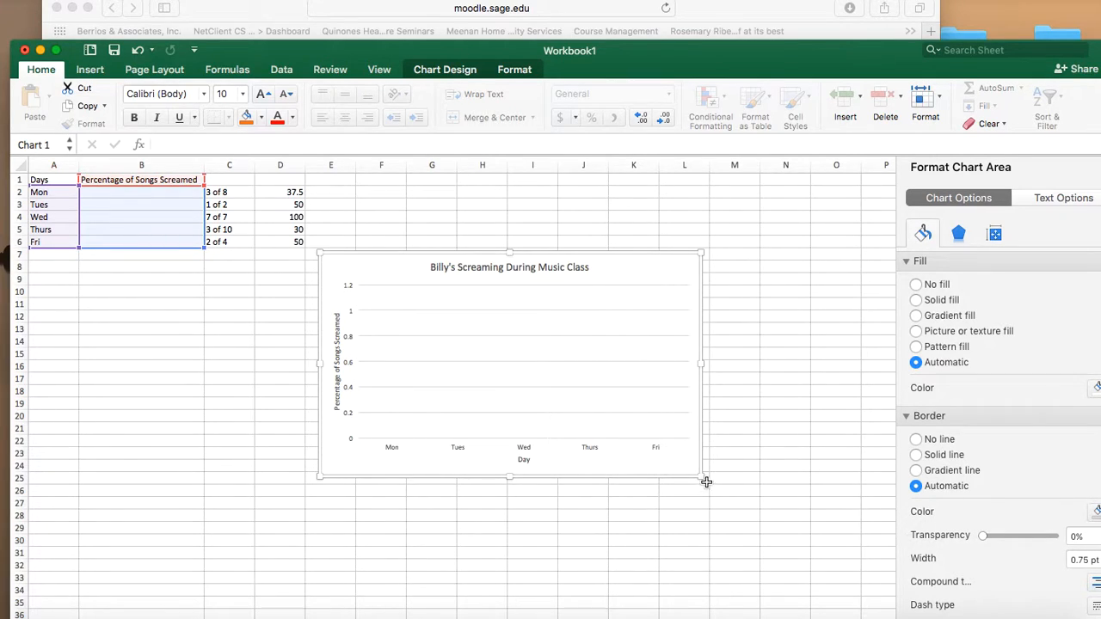
drag(701, 476, 757, 514)
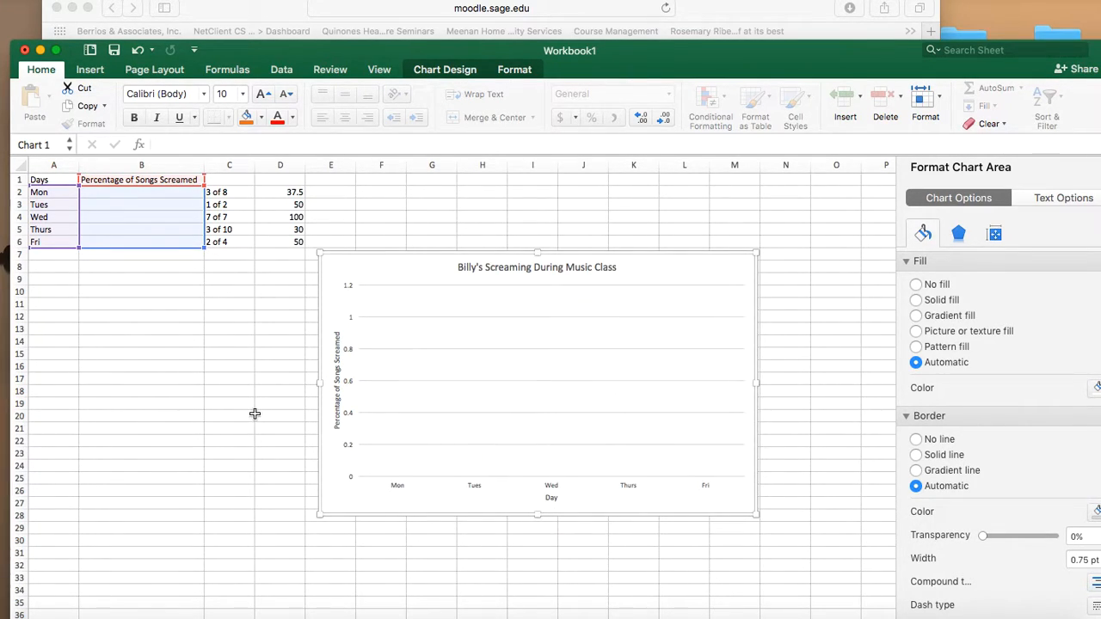
click(254, 414)
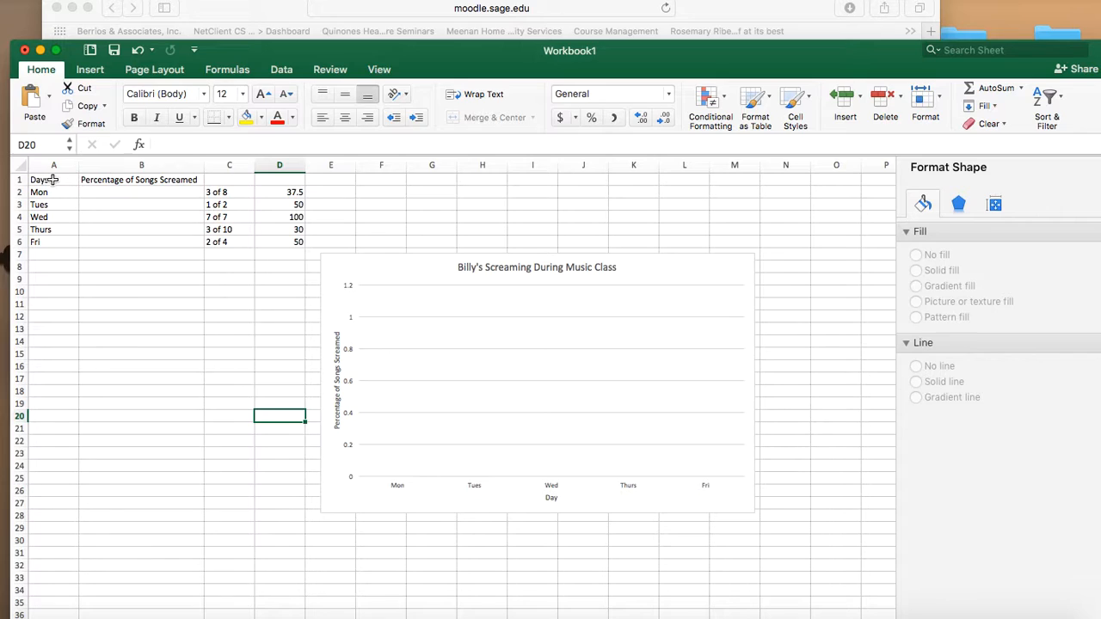
Examine the song counts in C2:C6, the matching values in D2:D6 and the empty Percentage of Songs Screamed column
drag(220, 194, 221, 246)
click(233, 293)
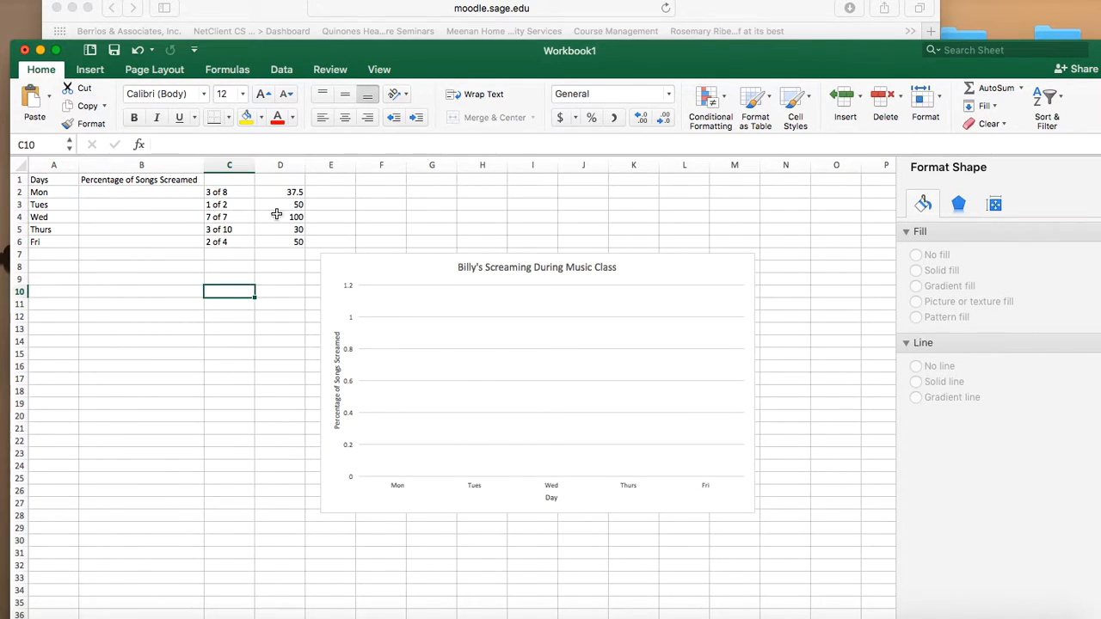
drag(290, 193, 275, 244)
click(267, 316)
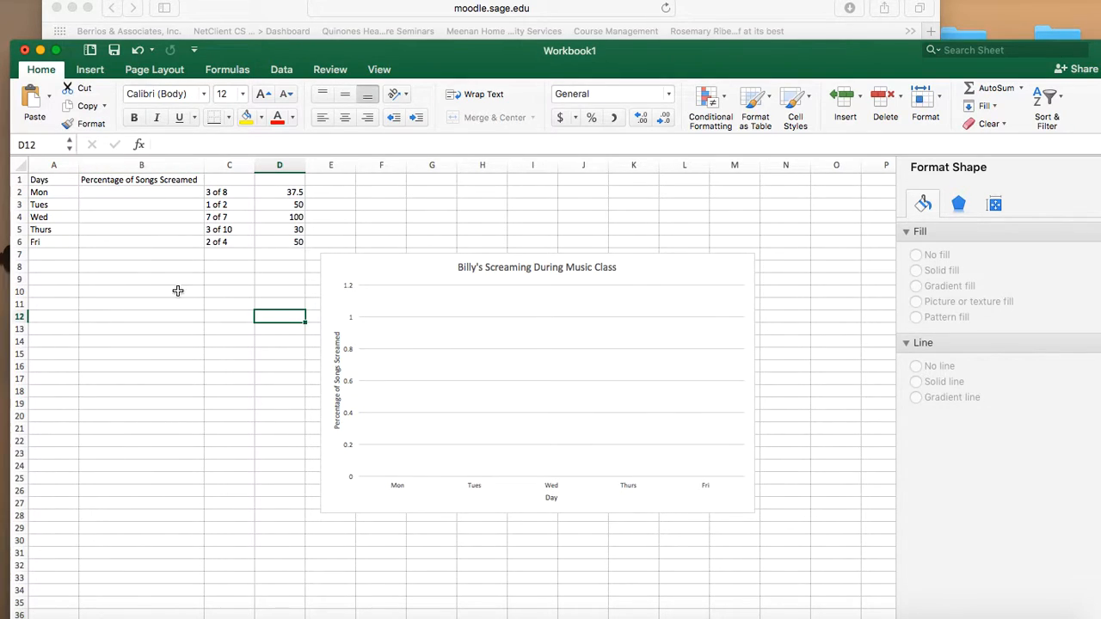
click(156, 165)
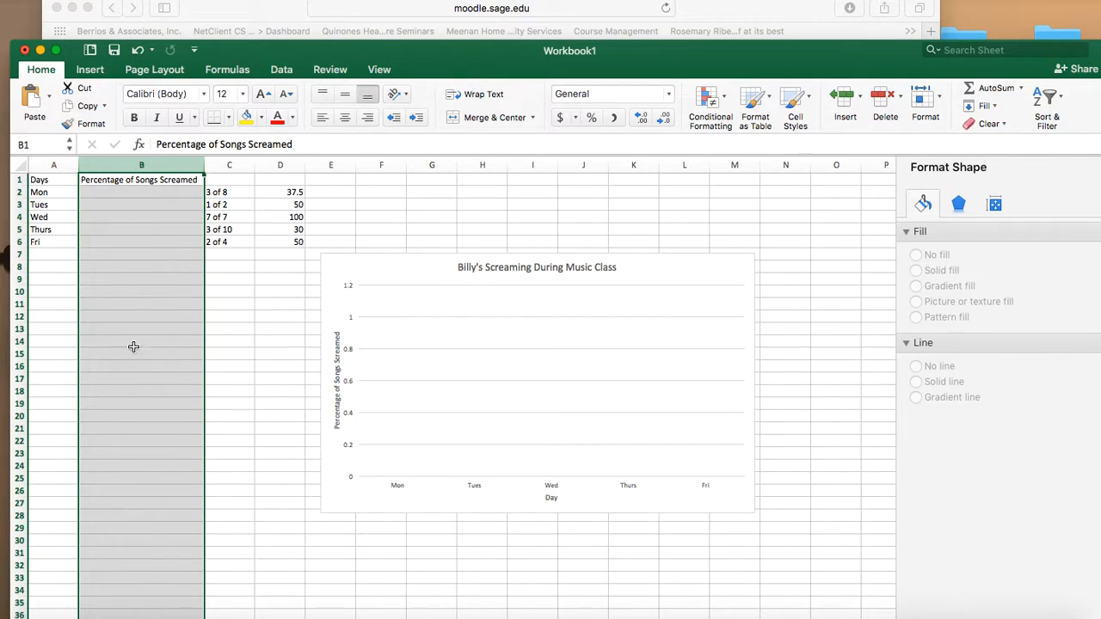
click(279, 481)
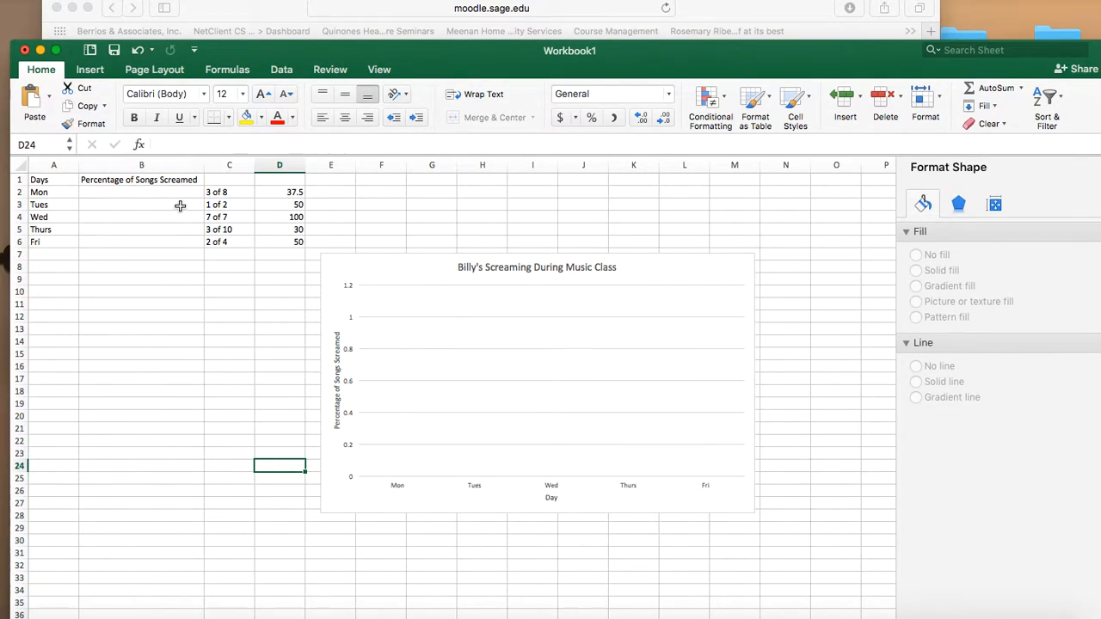
click(177, 206)
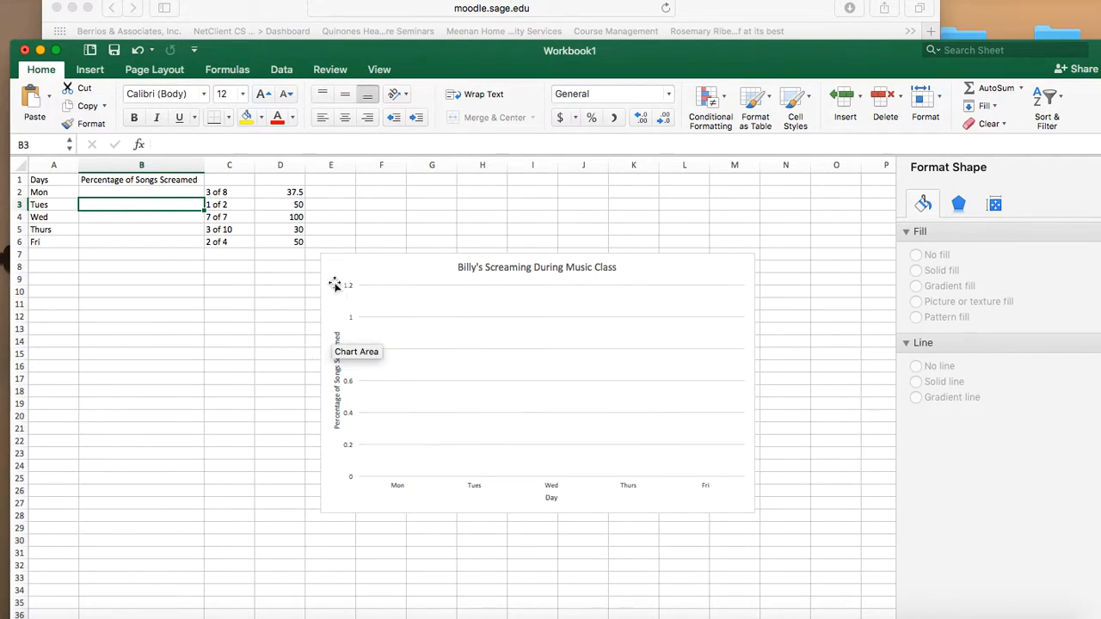
click(240, 285)
Format the whole Percentage of Songs Screamed column with the Percentage number format
click(152, 193)
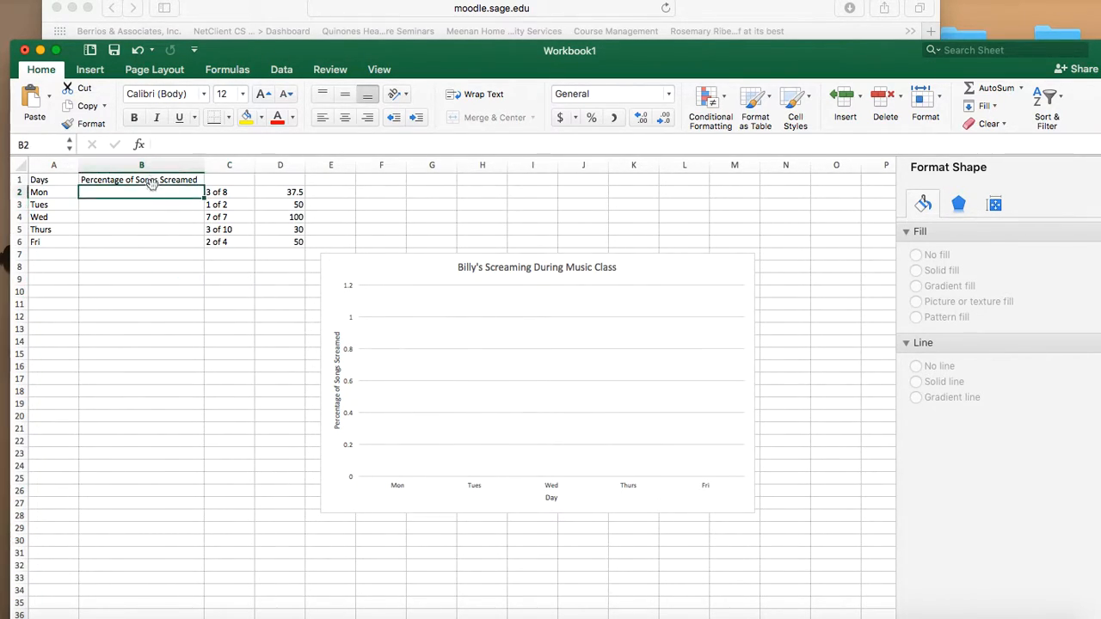
click(144, 164)
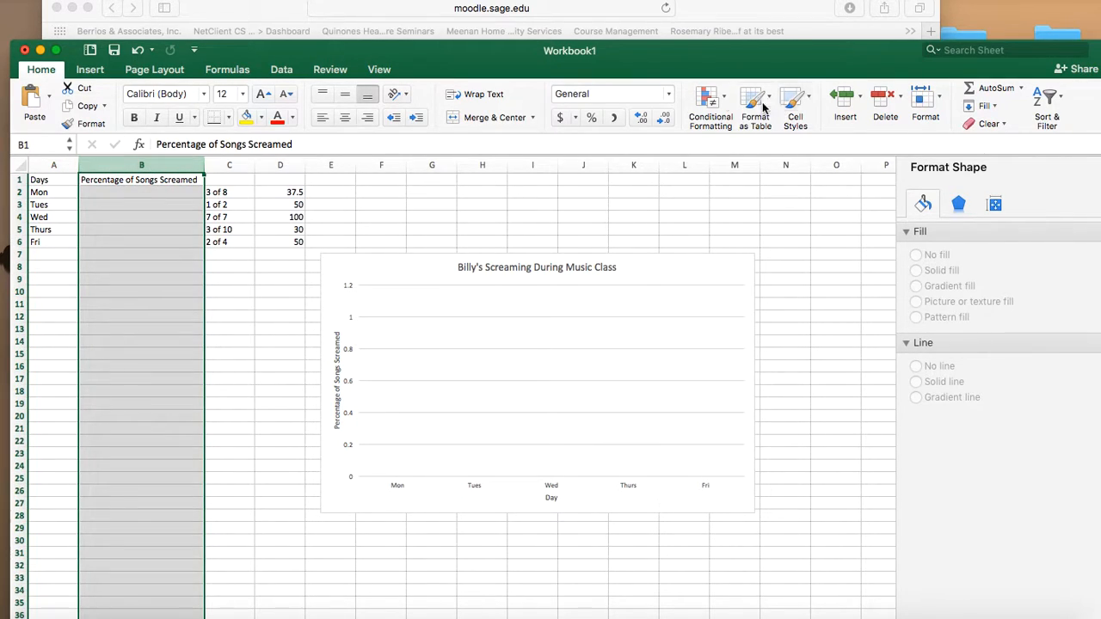
click(668, 95)
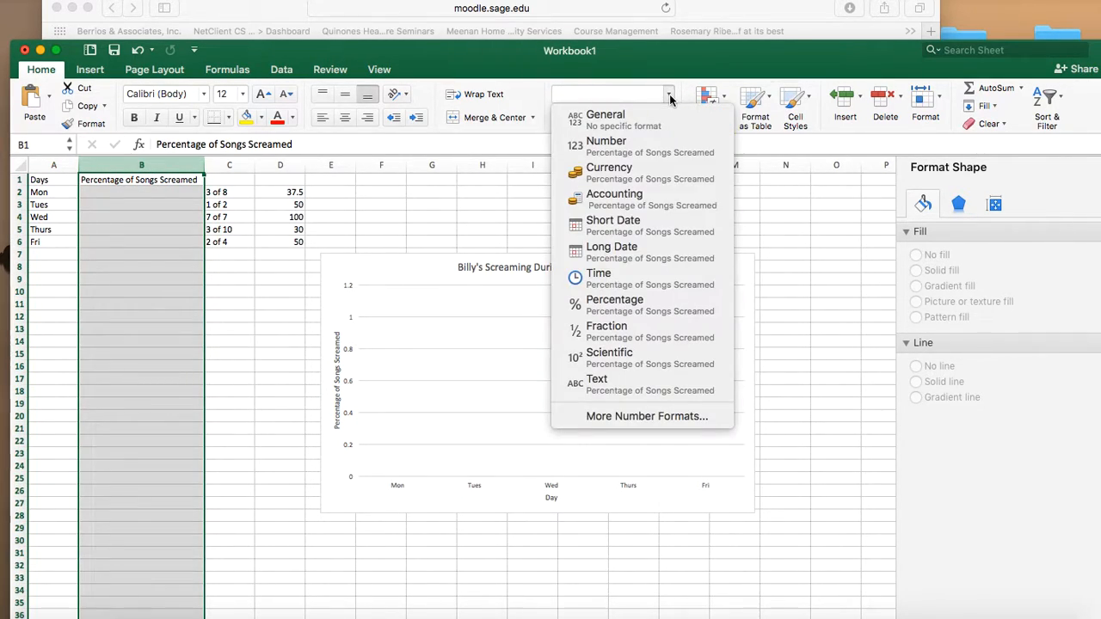
click(683, 308)
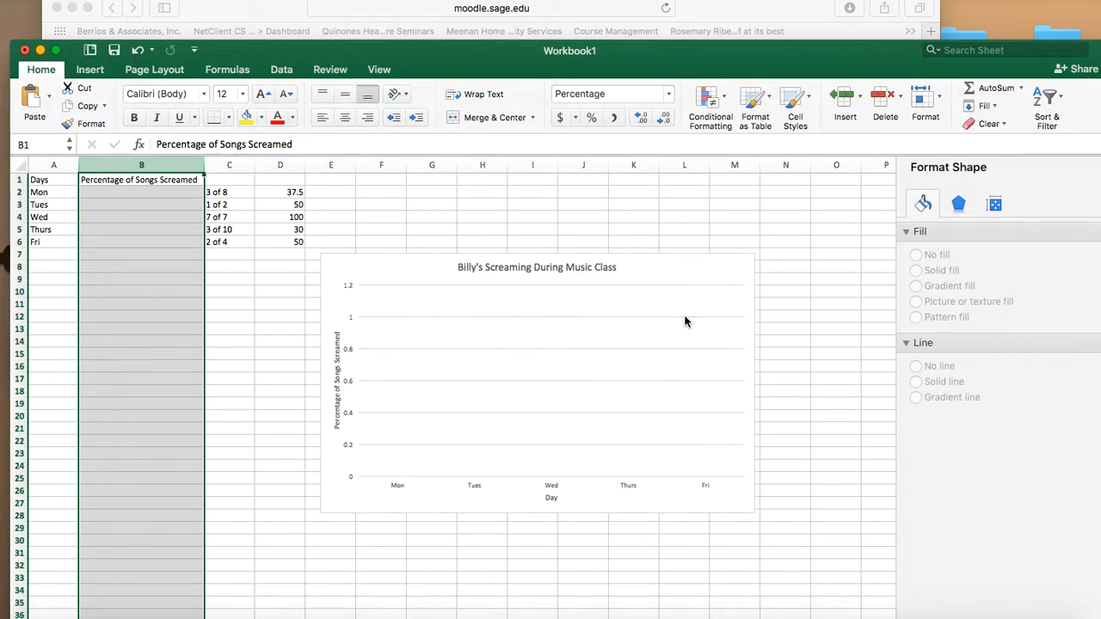
click(364, 196)
Fill B2:B6 with the percentages 37.5, 50, 100, 30 and 50 for Monday through Friday
click(158, 194)
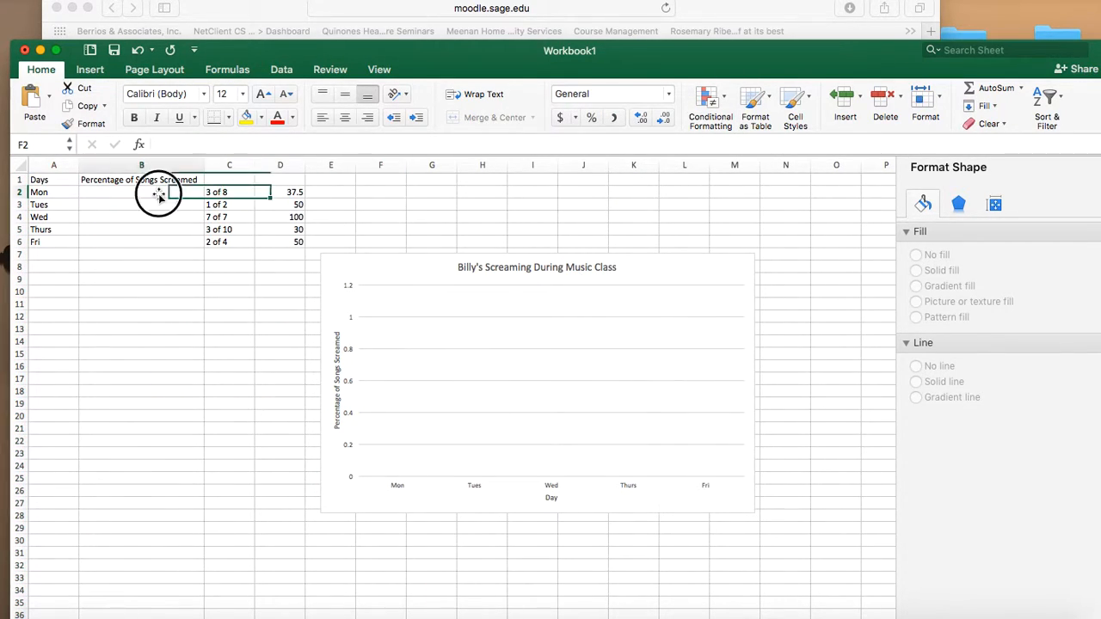
text(37%5)
key(Return)
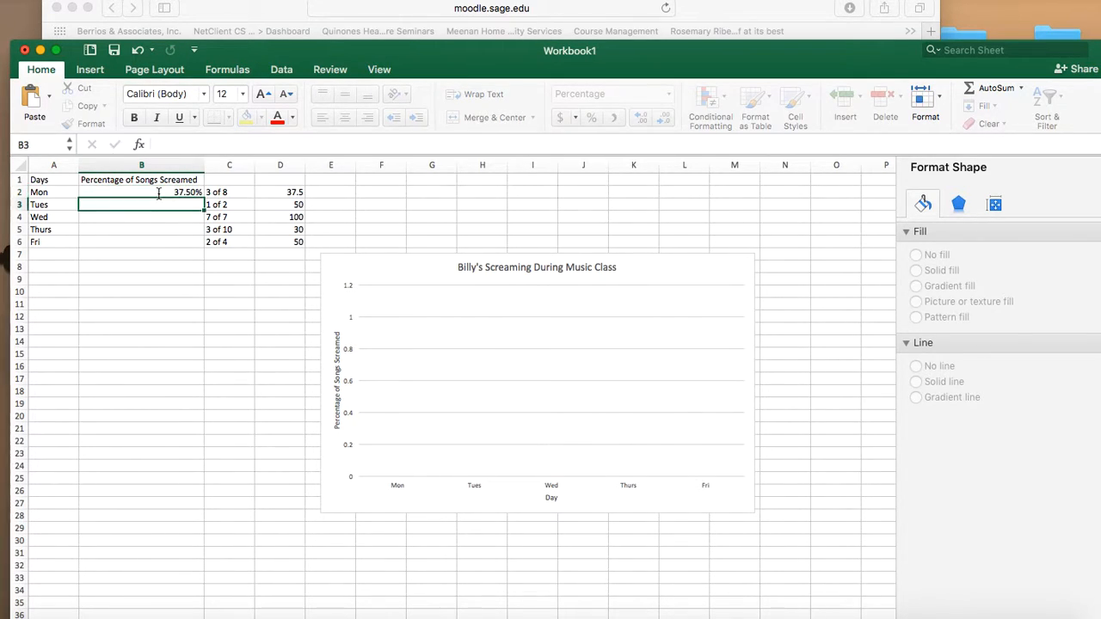
text(50)
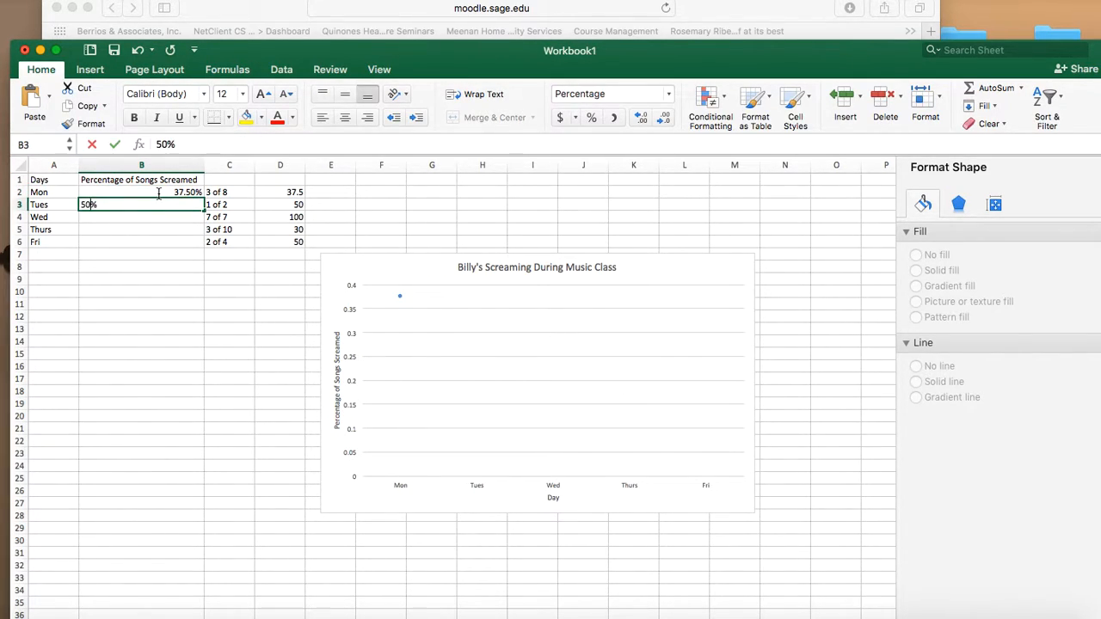
key(Return)
text(00.)
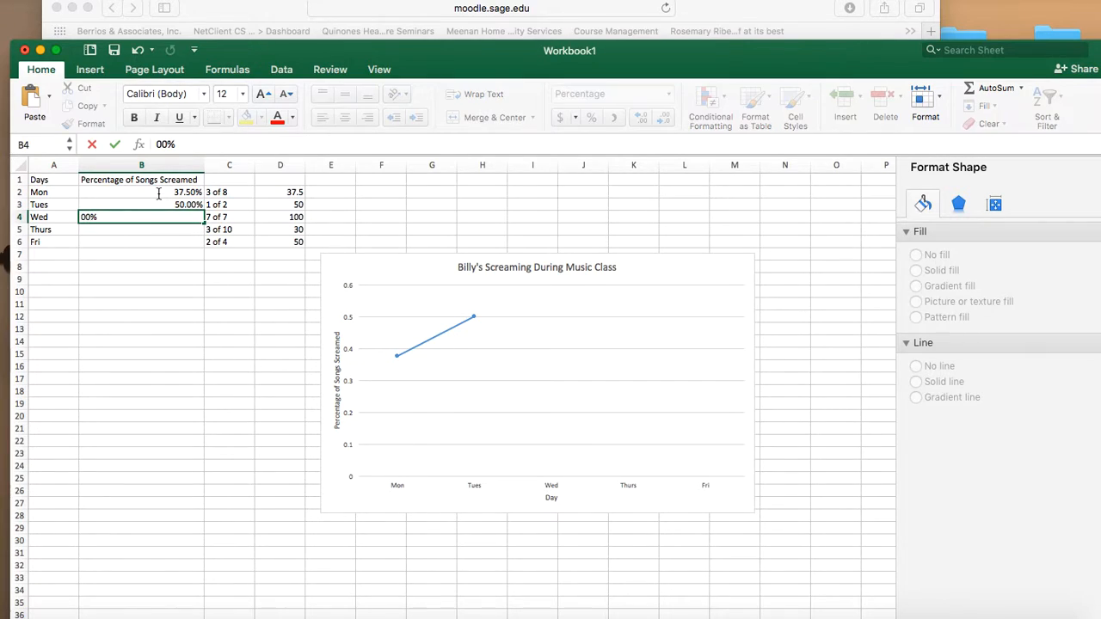
text(00)
key(Return)
text(30)
key(Return)
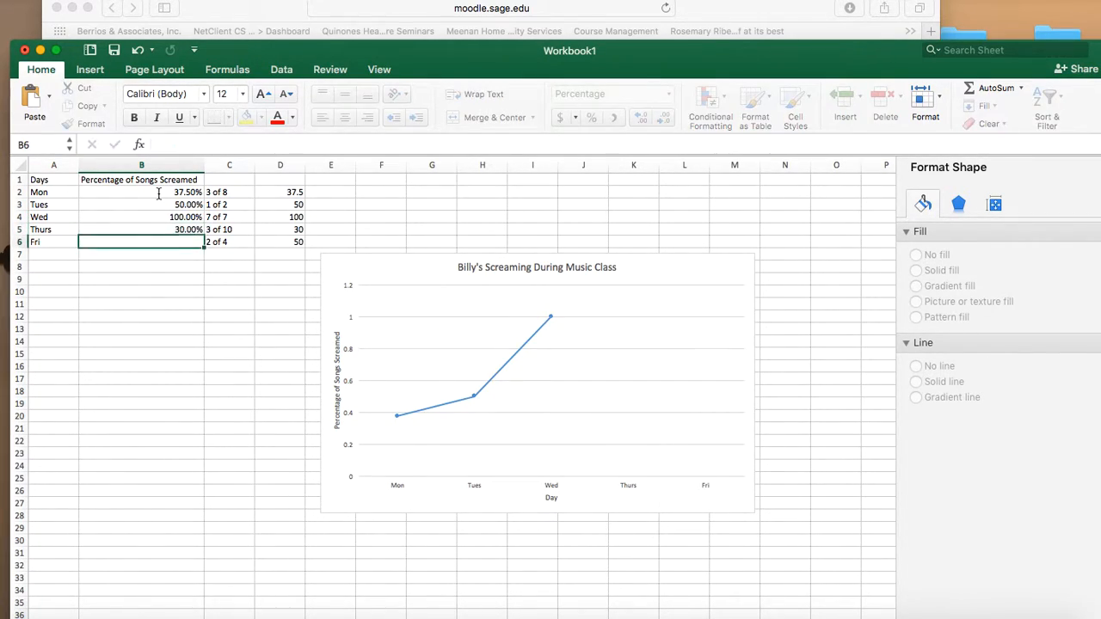
text(50)
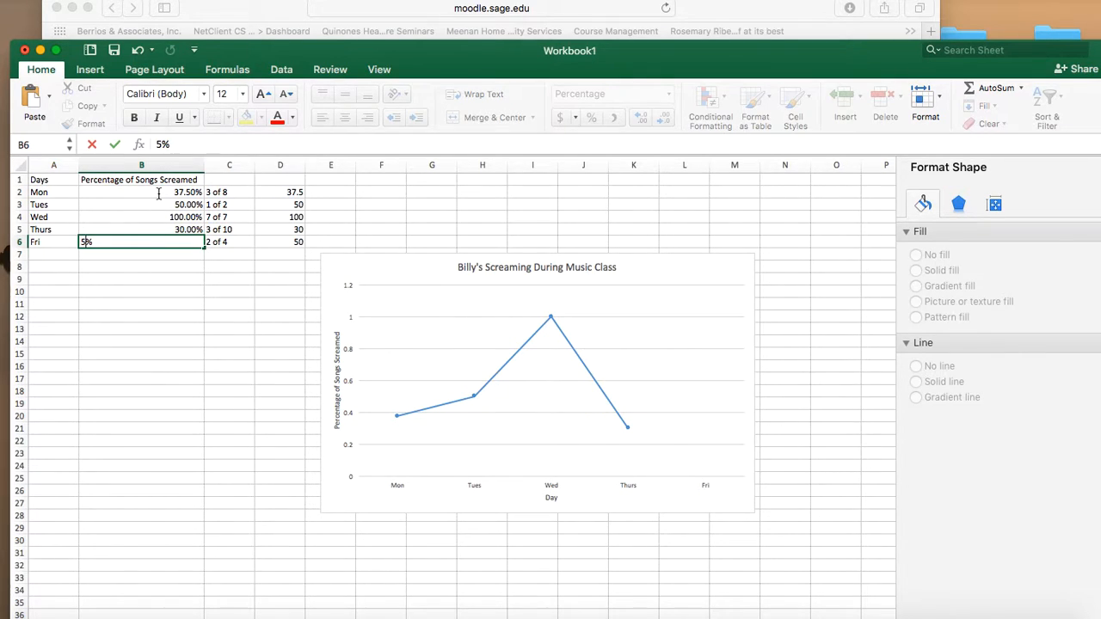
text(0)
click(216, 325)
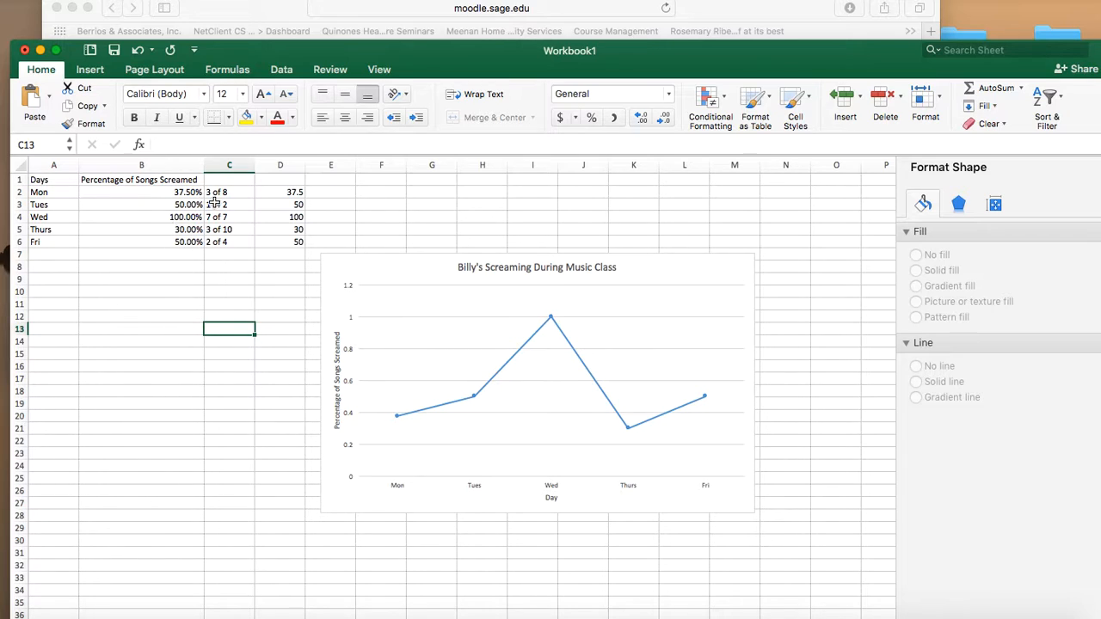
Compare the percentages in B2:B6 with the plain numbers in column D and review their decimal places
click(293, 192)
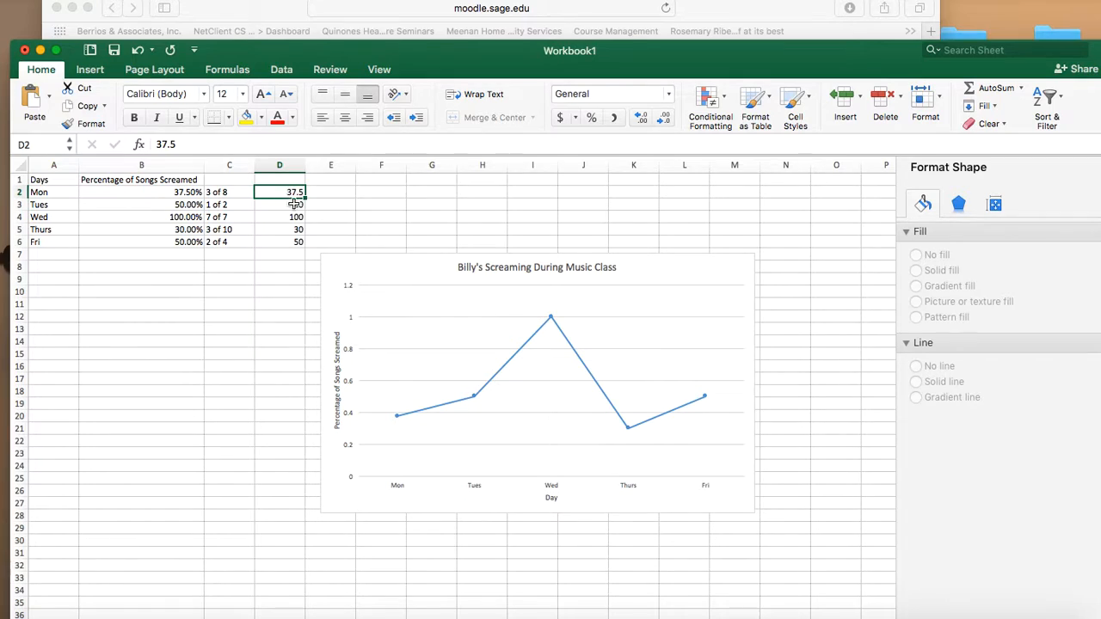
click(185, 227)
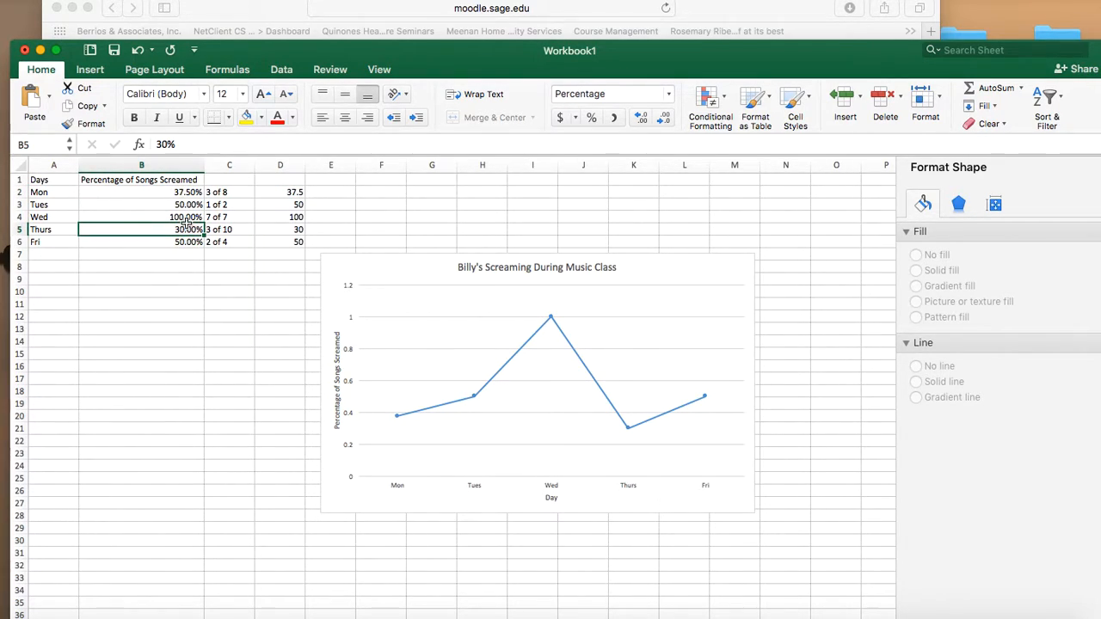
click(190, 192)
click(189, 229)
click(189, 244)
click(188, 221)
click(189, 228)
click(187, 194)
click(169, 279)
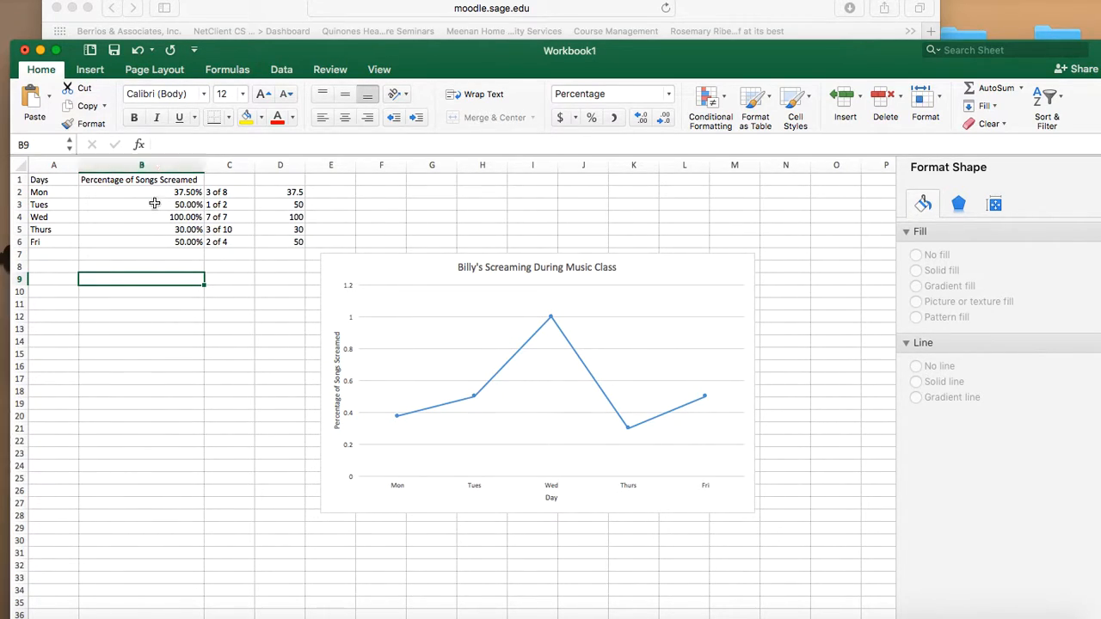
Increase the number of decimal places shown for the percentages in column B by five
click(169, 160)
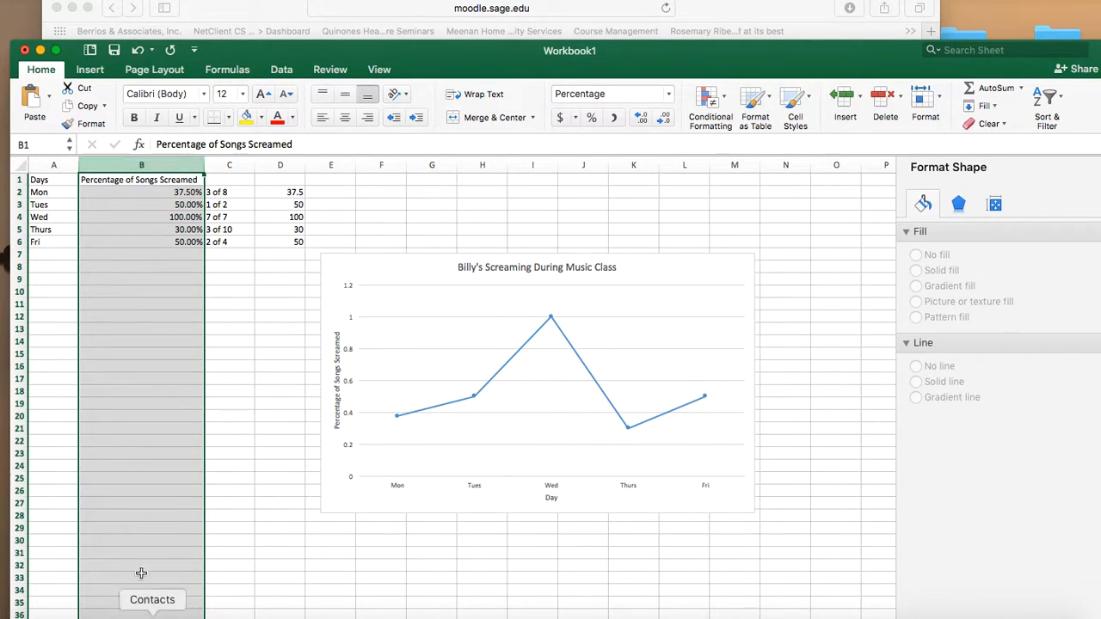
click(640, 119)
click(640, 120)
click(640, 119)
click(640, 119)
click(640, 119)
Reduce the percentages in column B to one decimal place
click(663, 120)
click(663, 120)
click(663, 120)
click(663, 121)
click(663, 120)
click(664, 120)
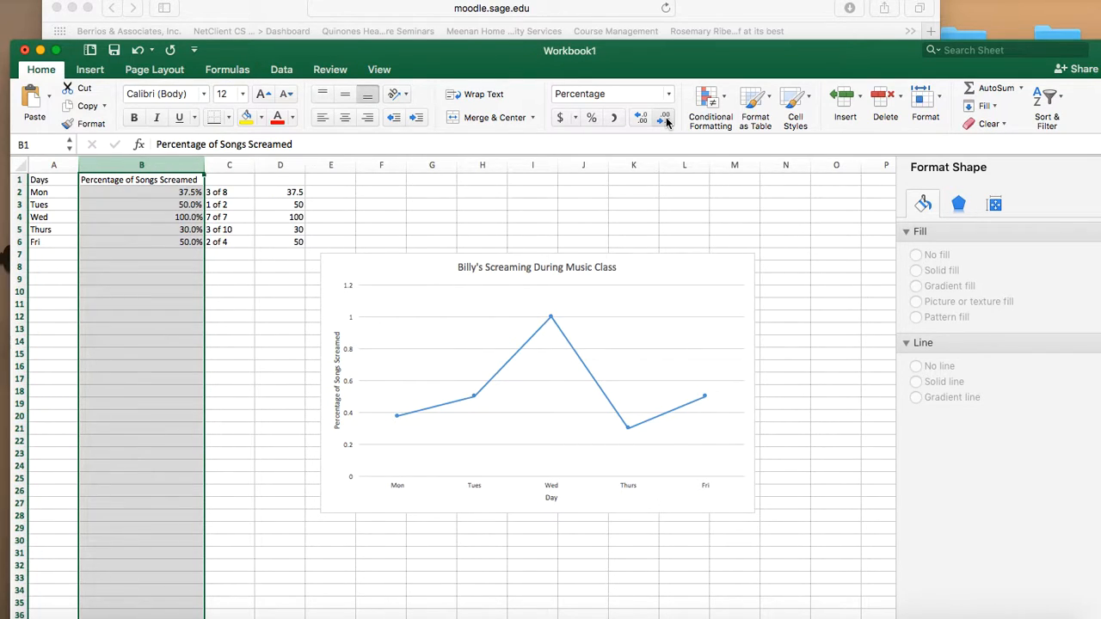
click(664, 120)
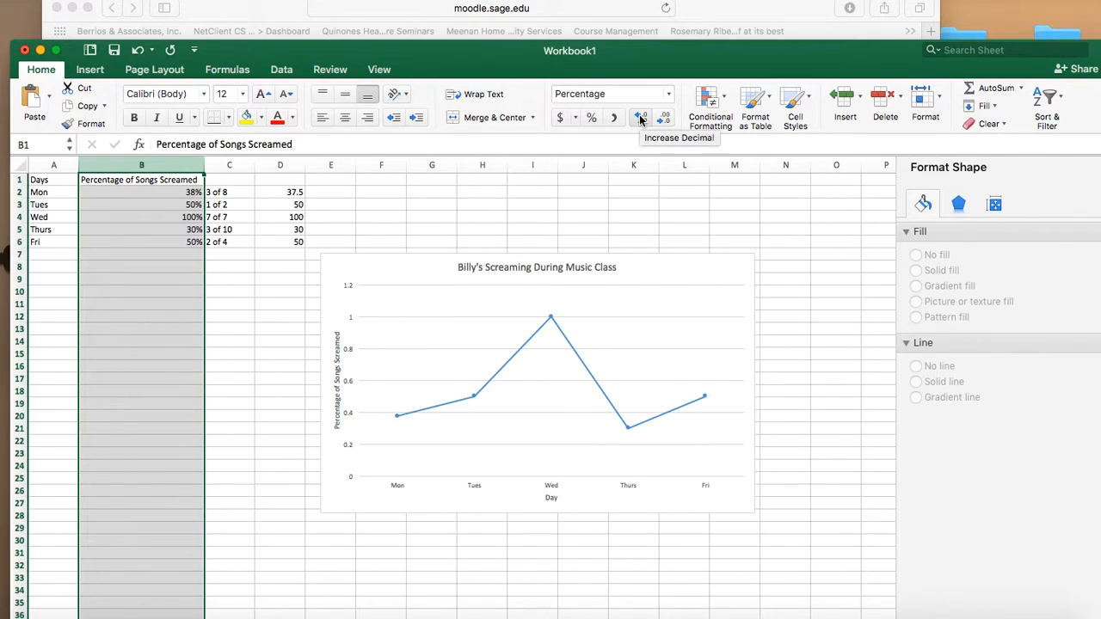
click(639, 120)
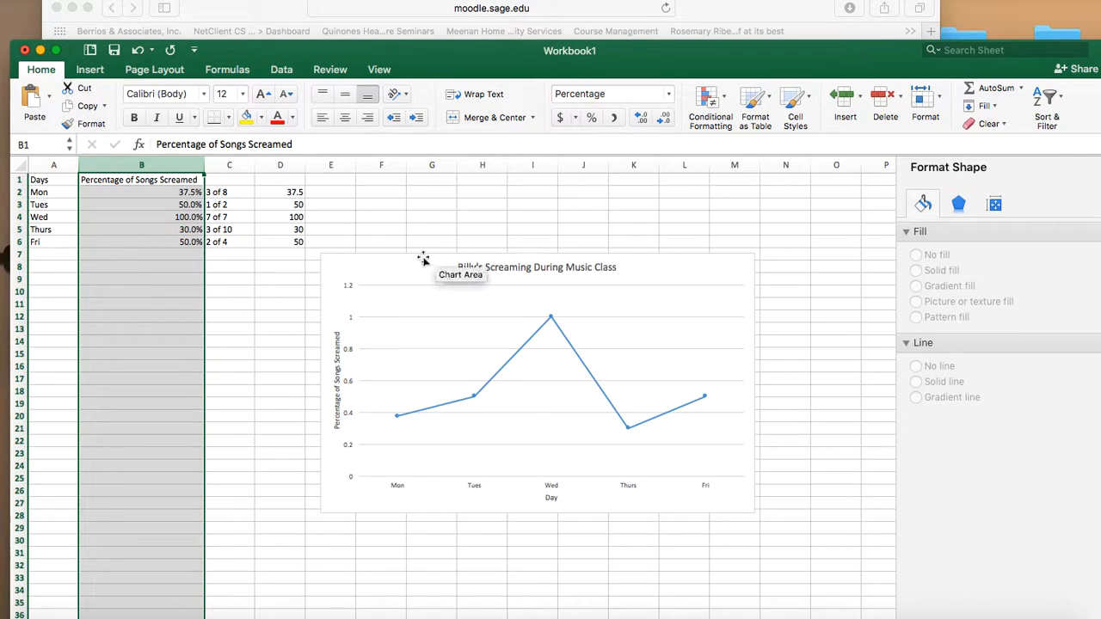
Format the numbers on the vertical axis of G3's line chart as Percentage
click(788, 219)
click(390, 263)
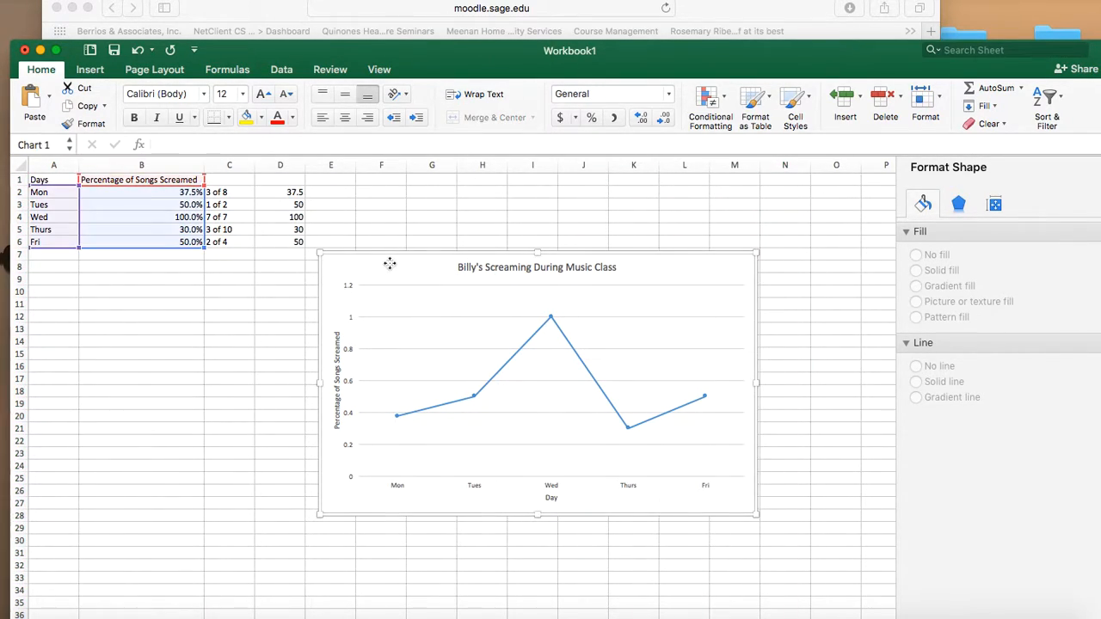
click(262, 324)
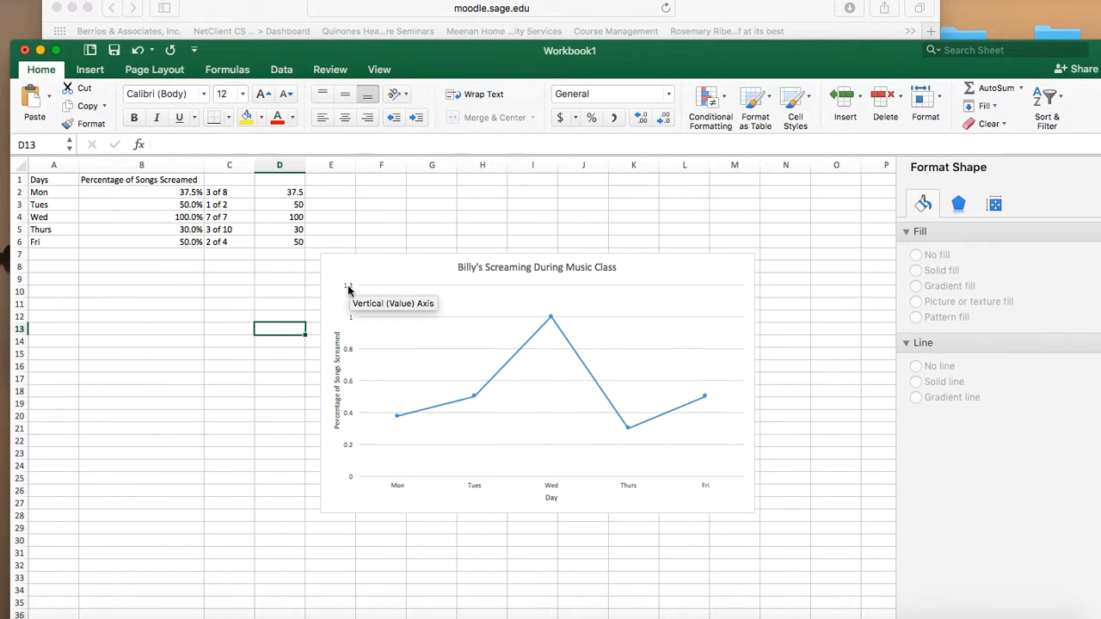
click(401, 265)
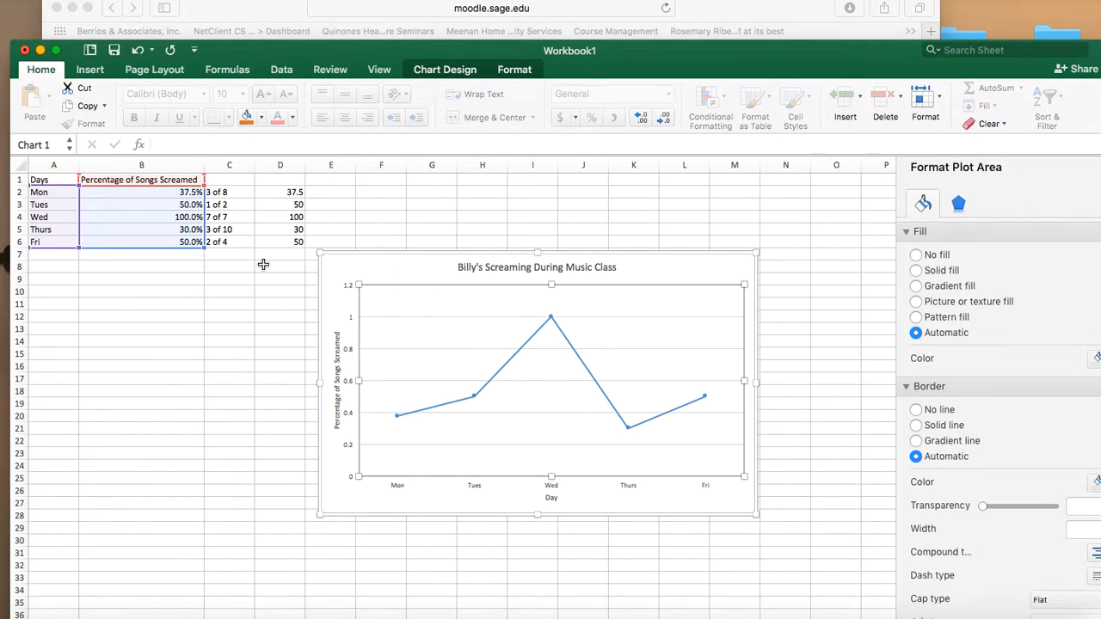
click(349, 291)
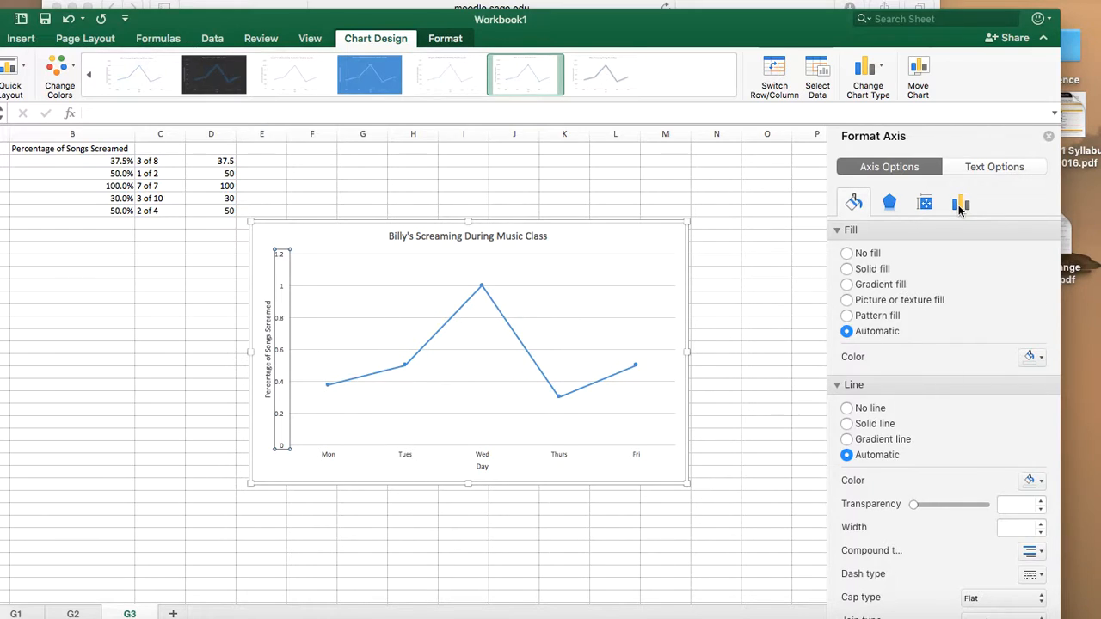
click(960, 206)
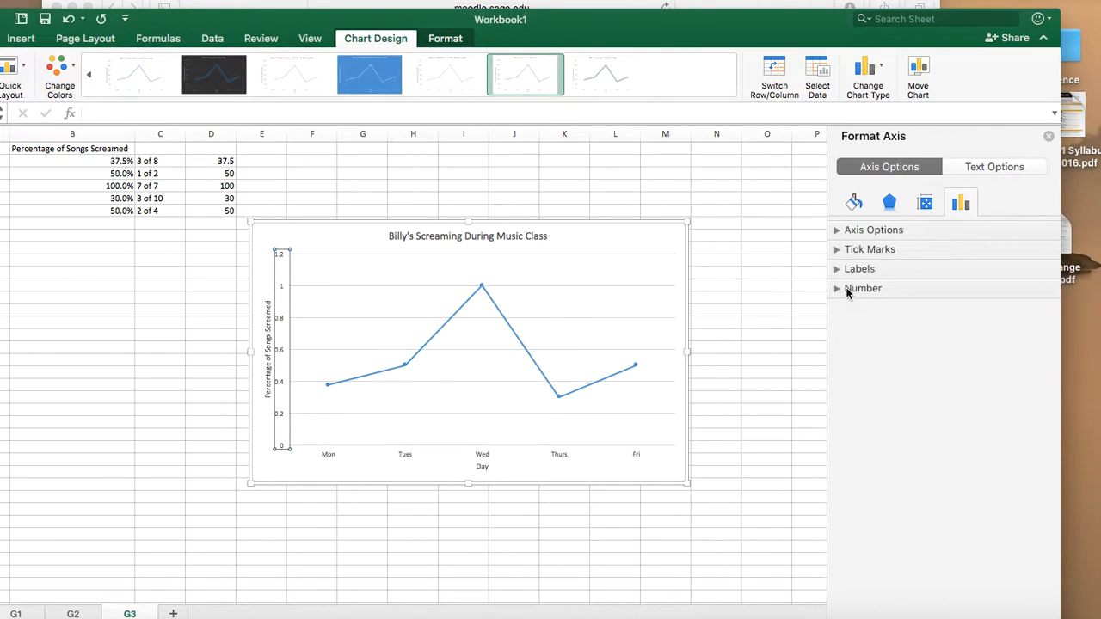
click(849, 290)
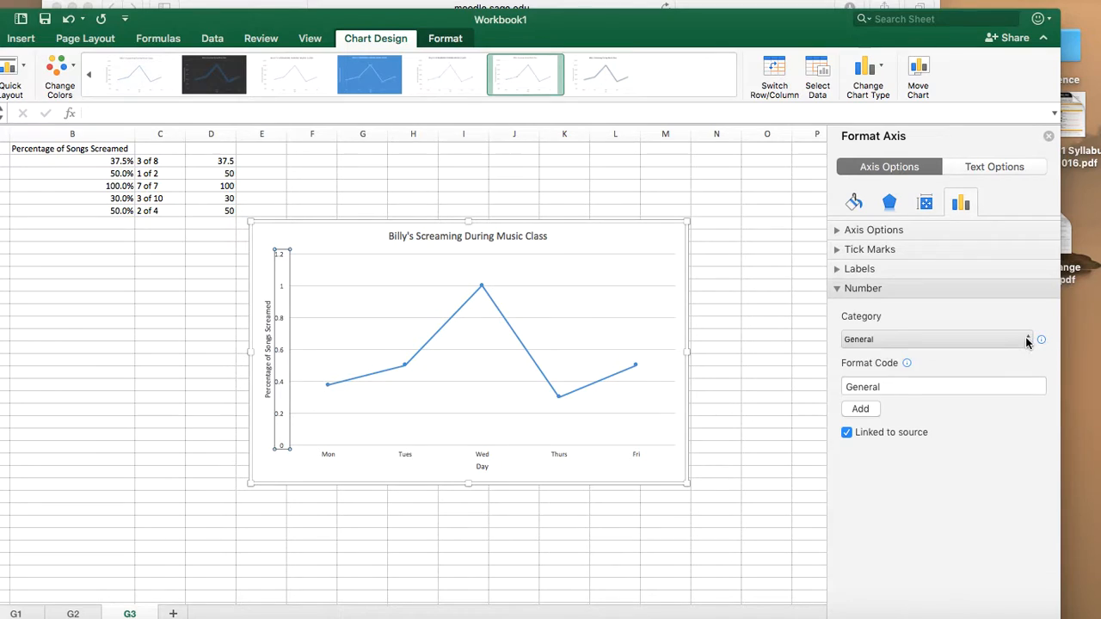
click(1026, 341)
click(946, 421)
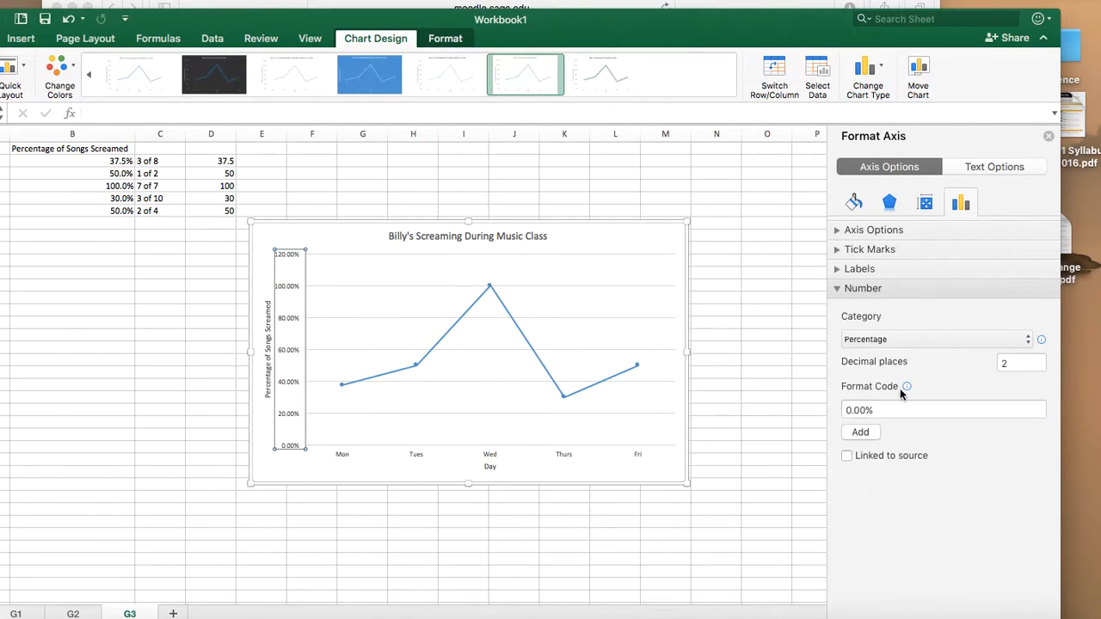
Set the vertical axis percentages to 0 decimal places
click(998, 363)
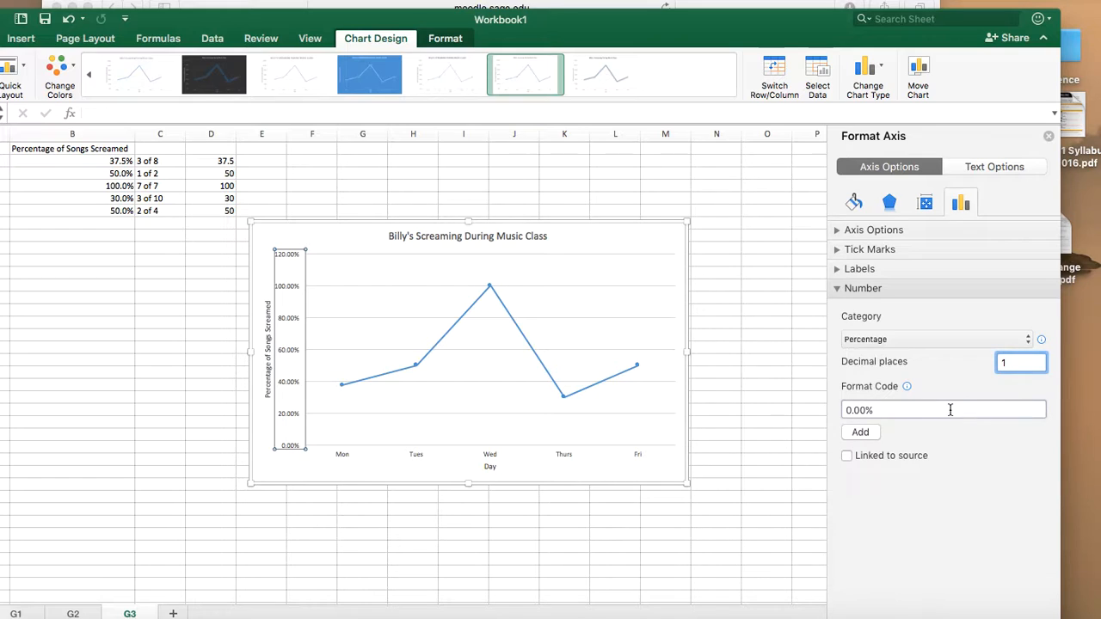
key(Tab)
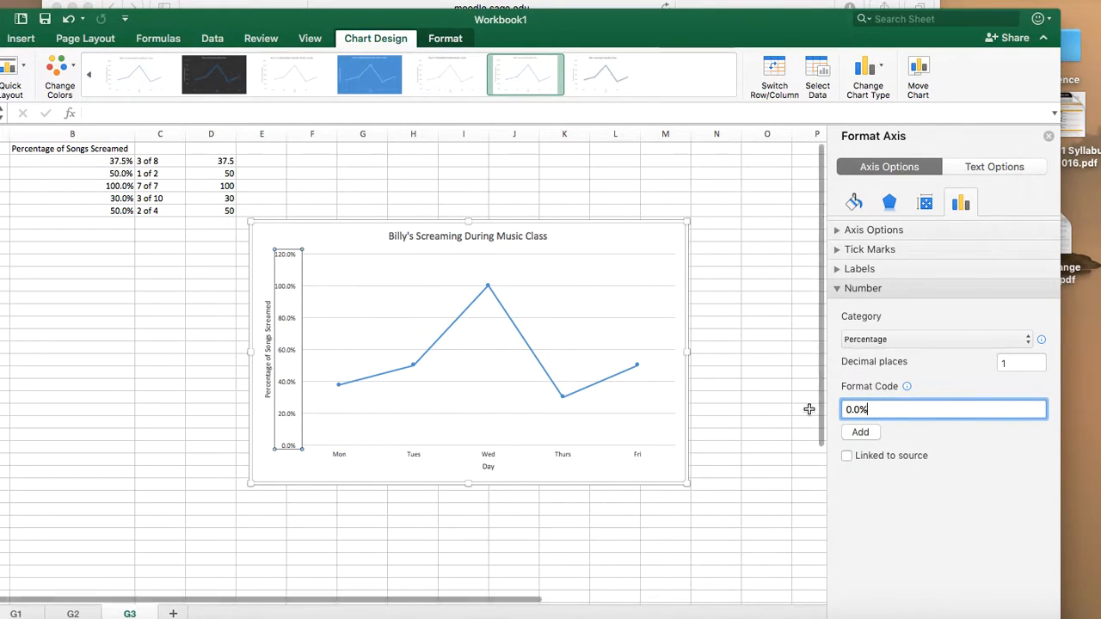
double_click(1000, 363)
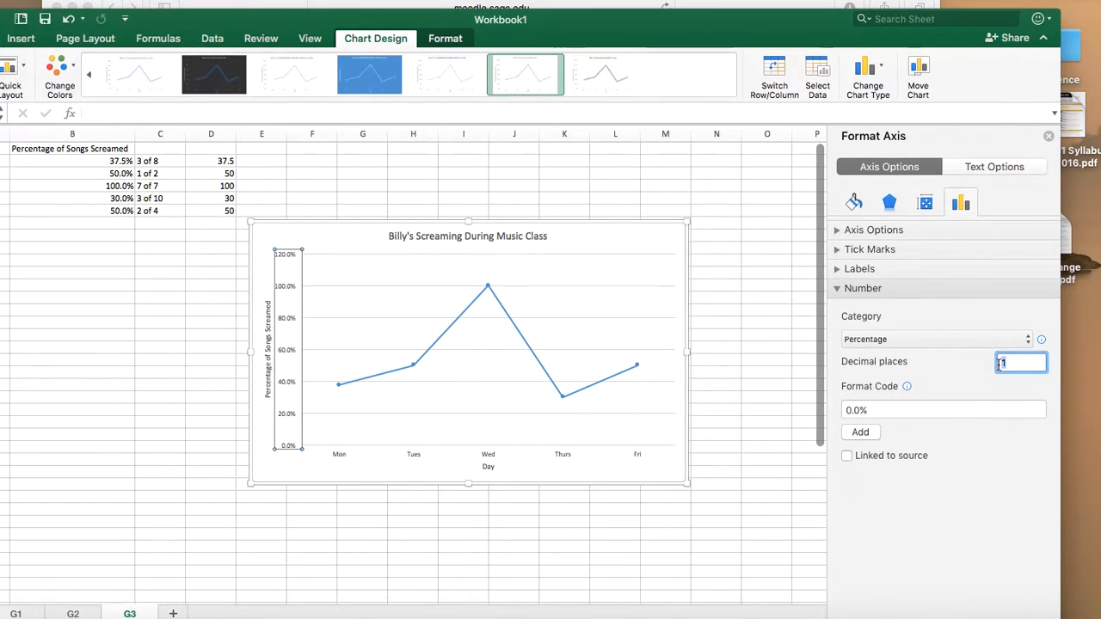
click(971, 410)
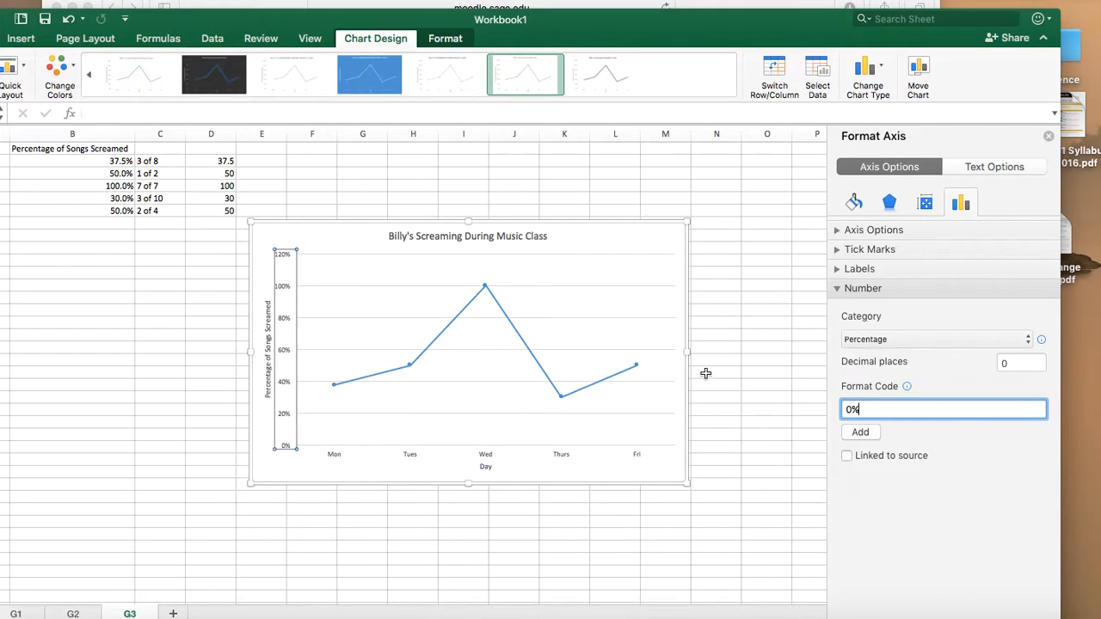
click(284, 262)
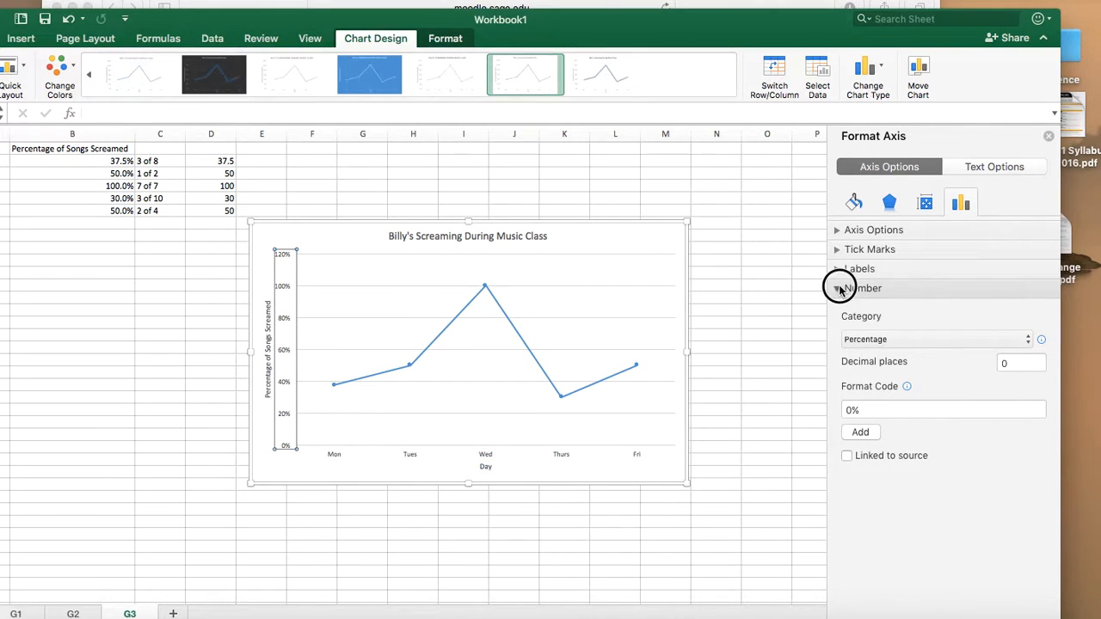
Set the vertical axis maximum bound to 1.0 in the axis options
click(838, 289)
click(838, 269)
click(836, 249)
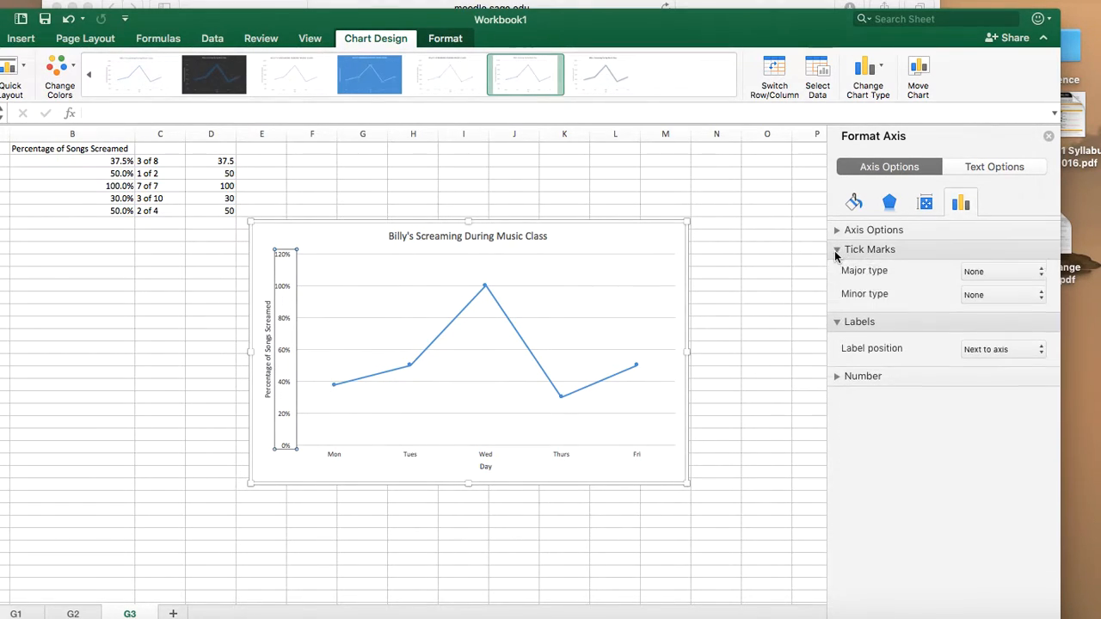
click(837, 231)
scroll(959, 407, down, 1)
scroll(847, 237, up, 1)
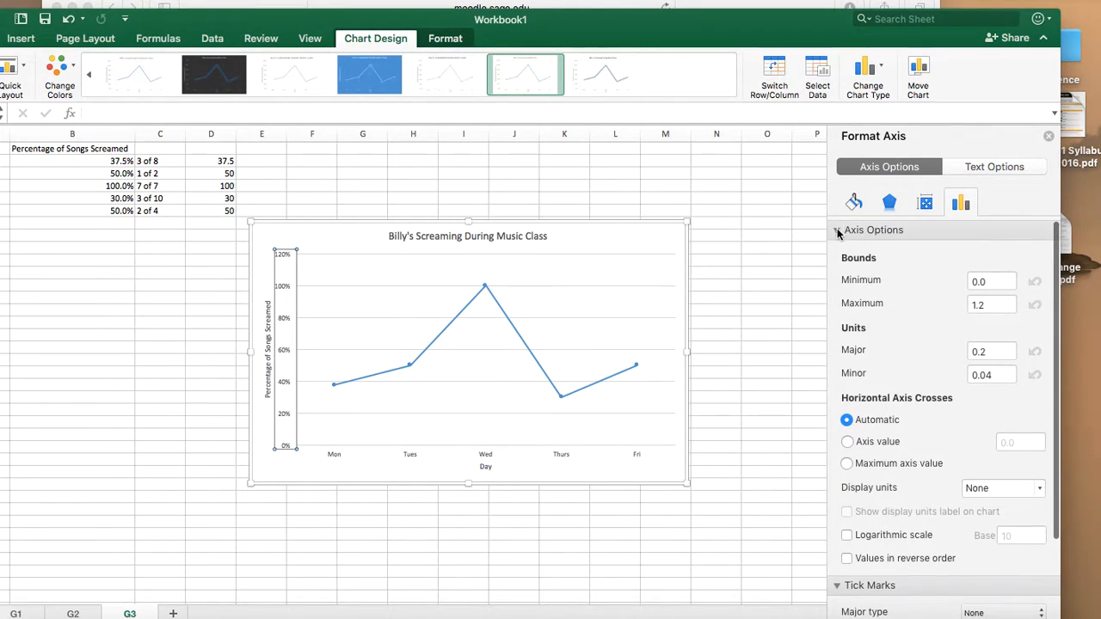
double_click(999, 306)
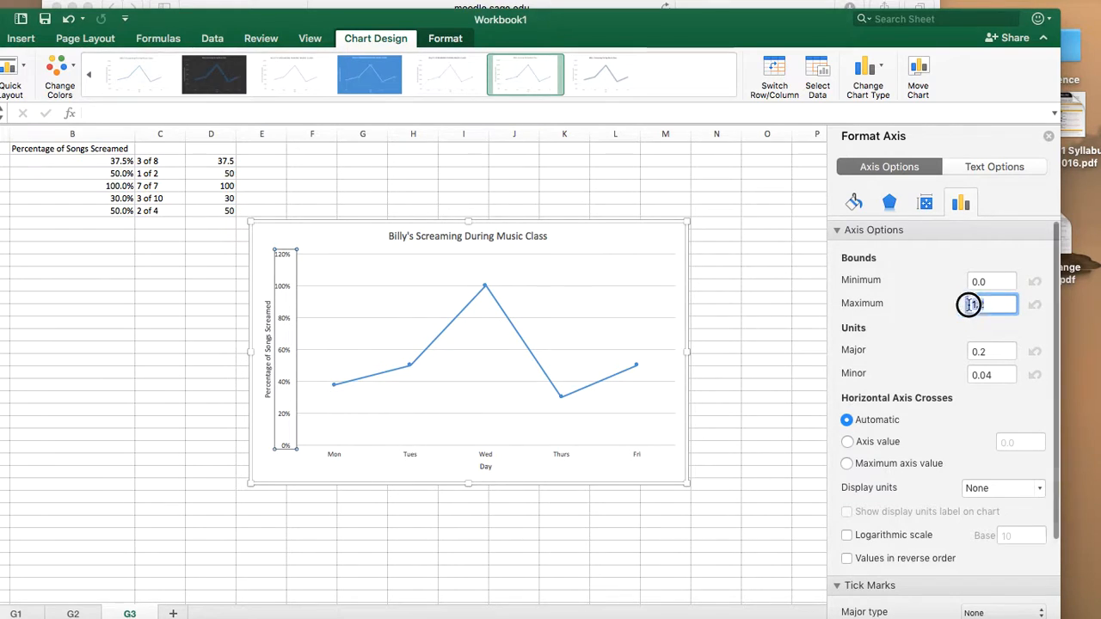
text(1)
click(988, 351)
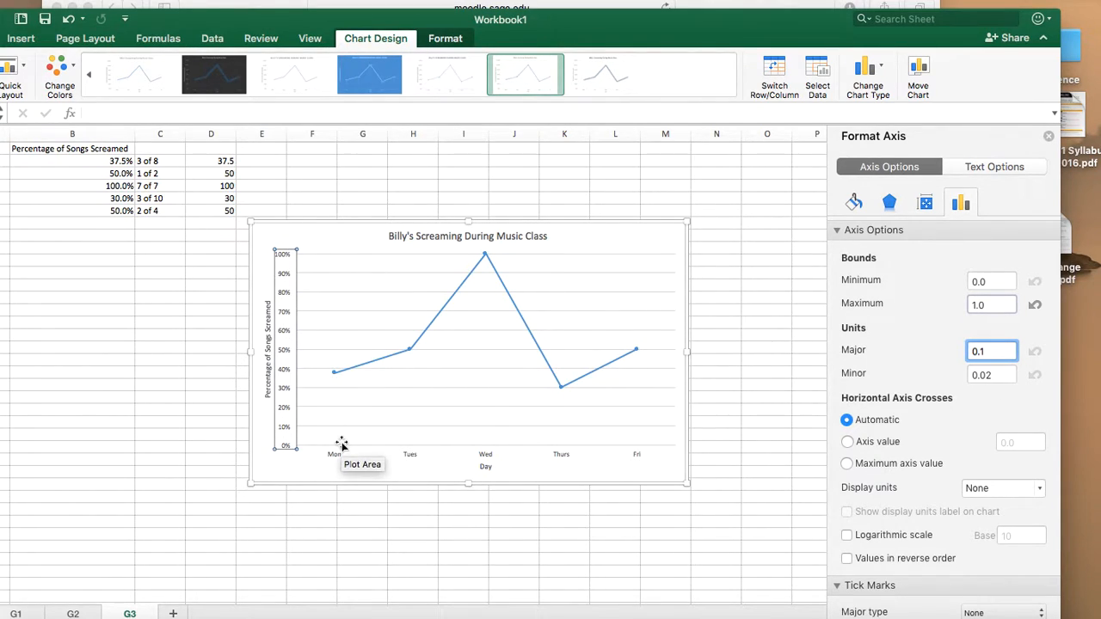
Set the major unit of the vertical axis to 0.2
click(997, 374)
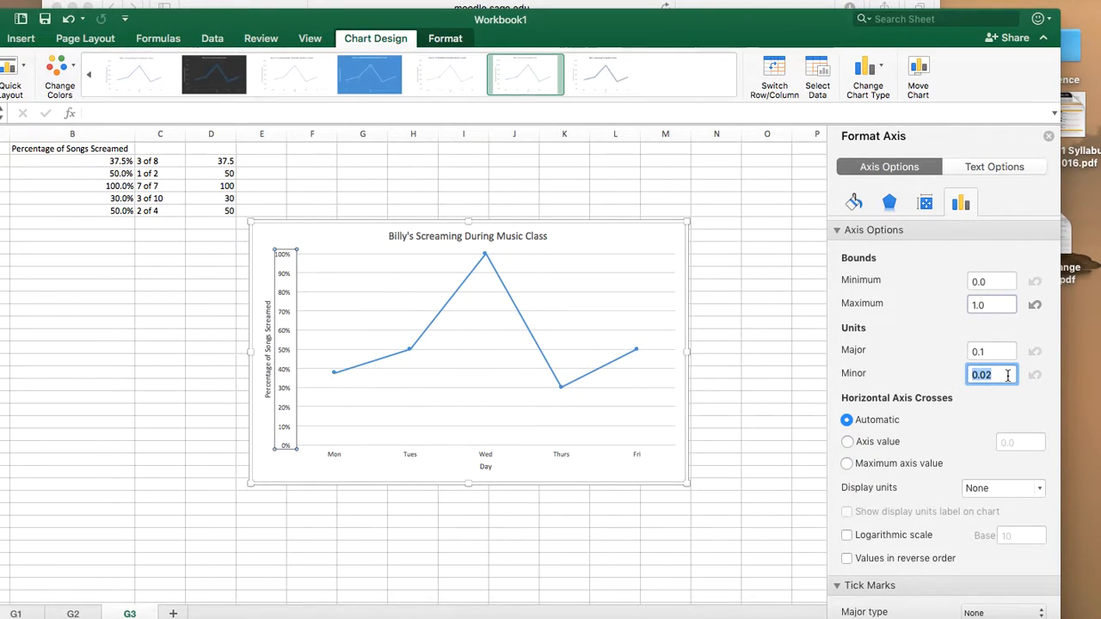
click(995, 351)
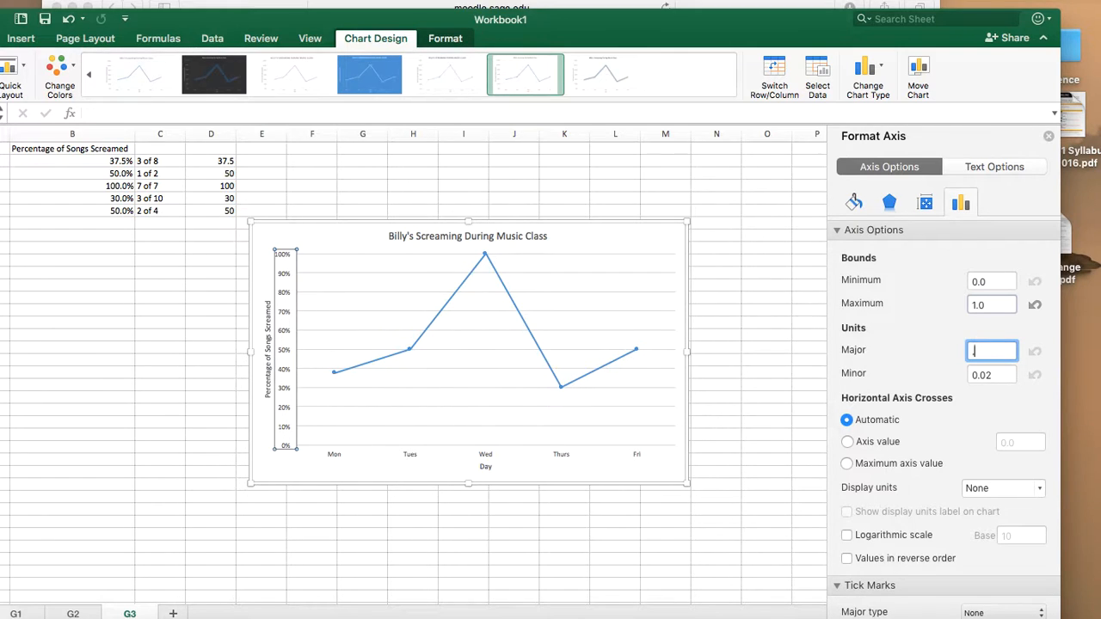
click(993, 305)
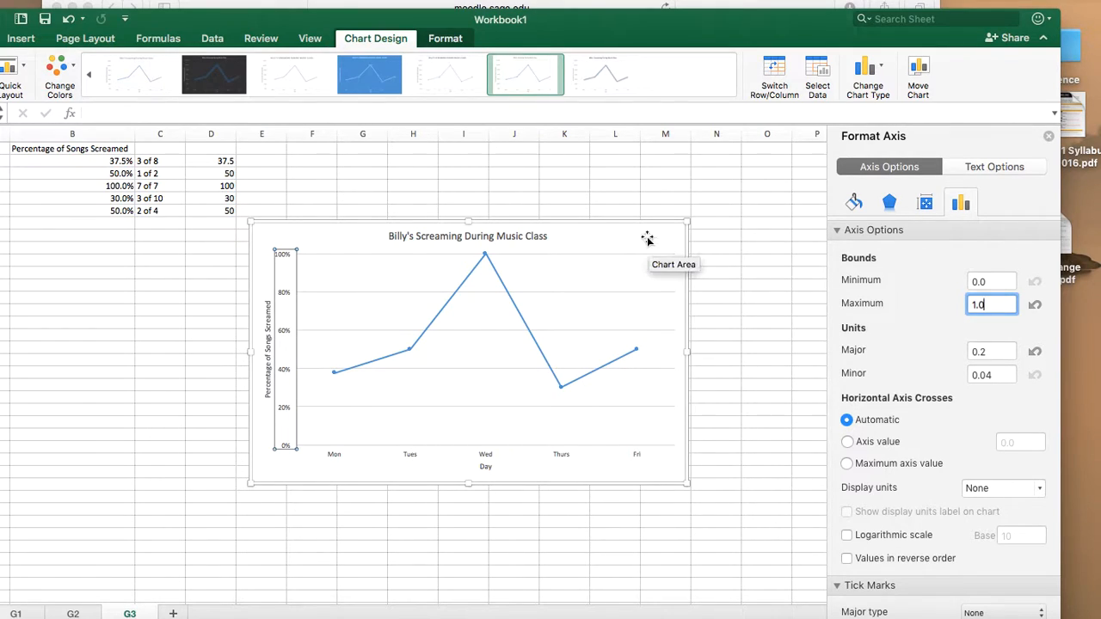
Color the data series line of the screaming chart solid black
scroll(921, 357, down, 2)
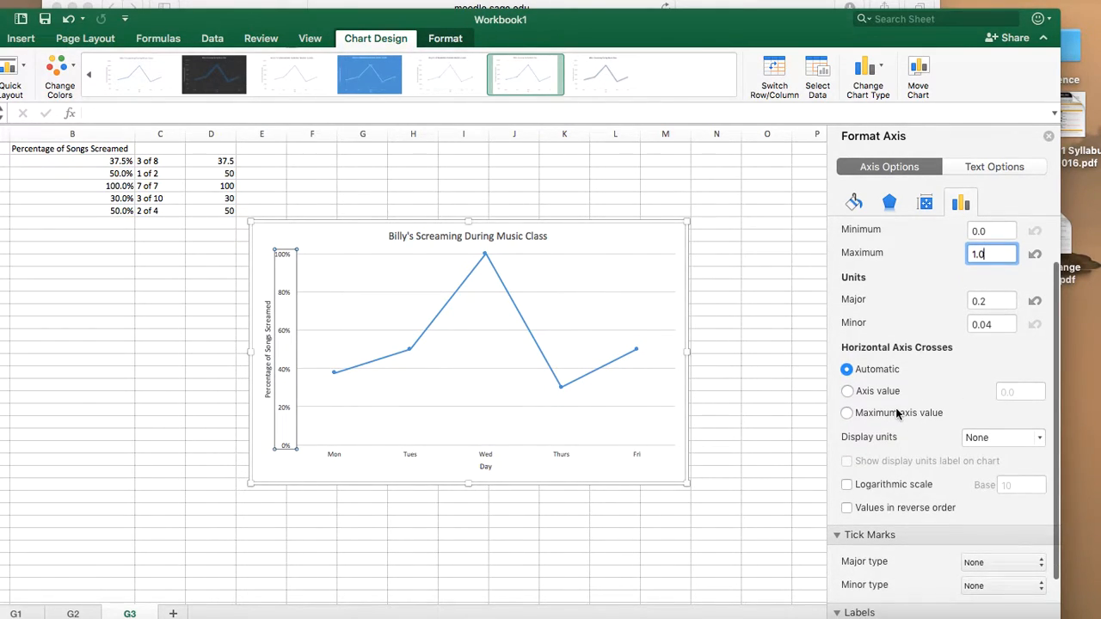
scroll(546, 439, right, 1)
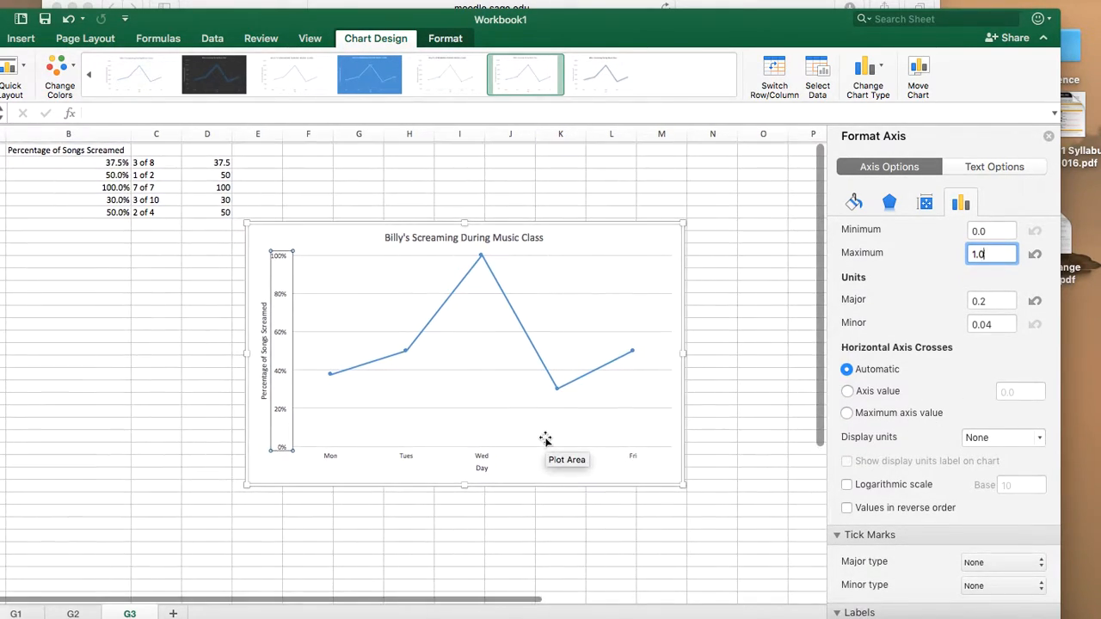
click(534, 354)
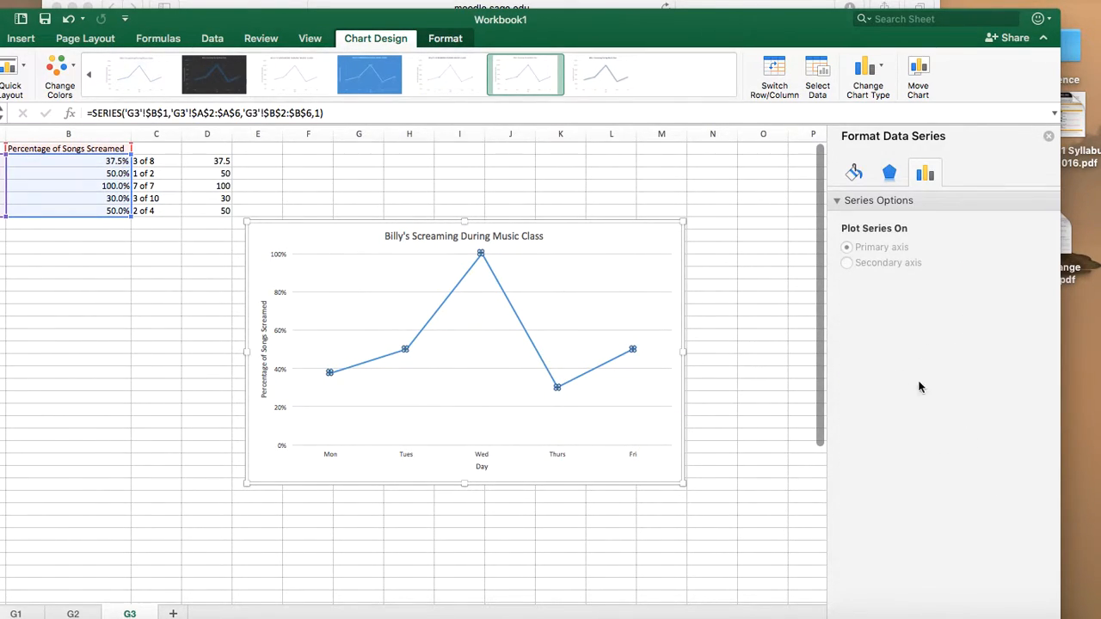
click(853, 176)
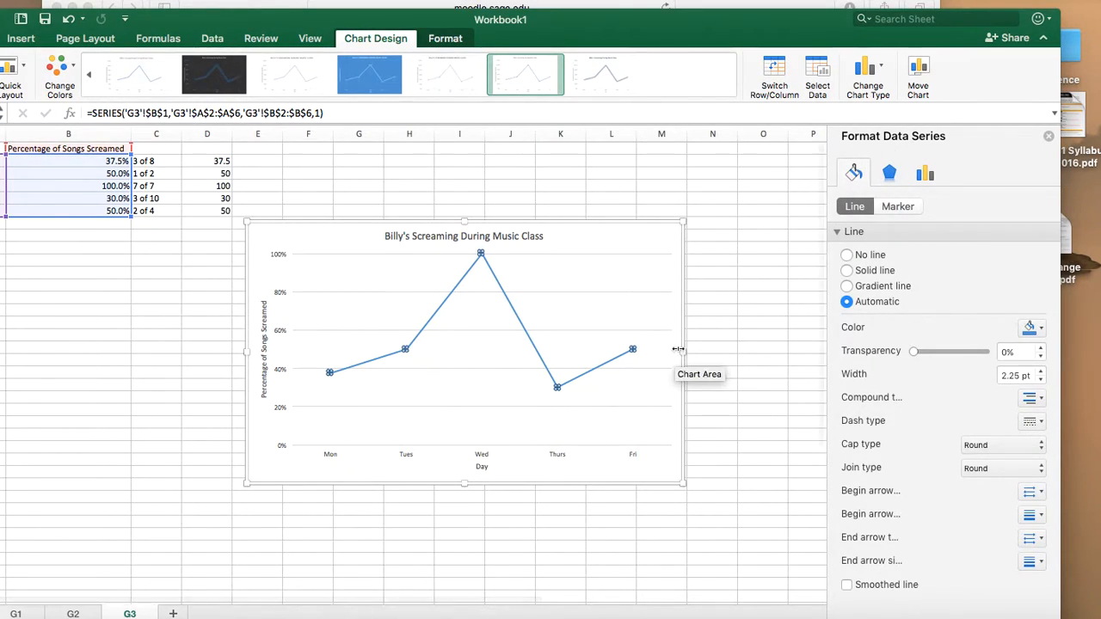
click(1030, 330)
click(980, 372)
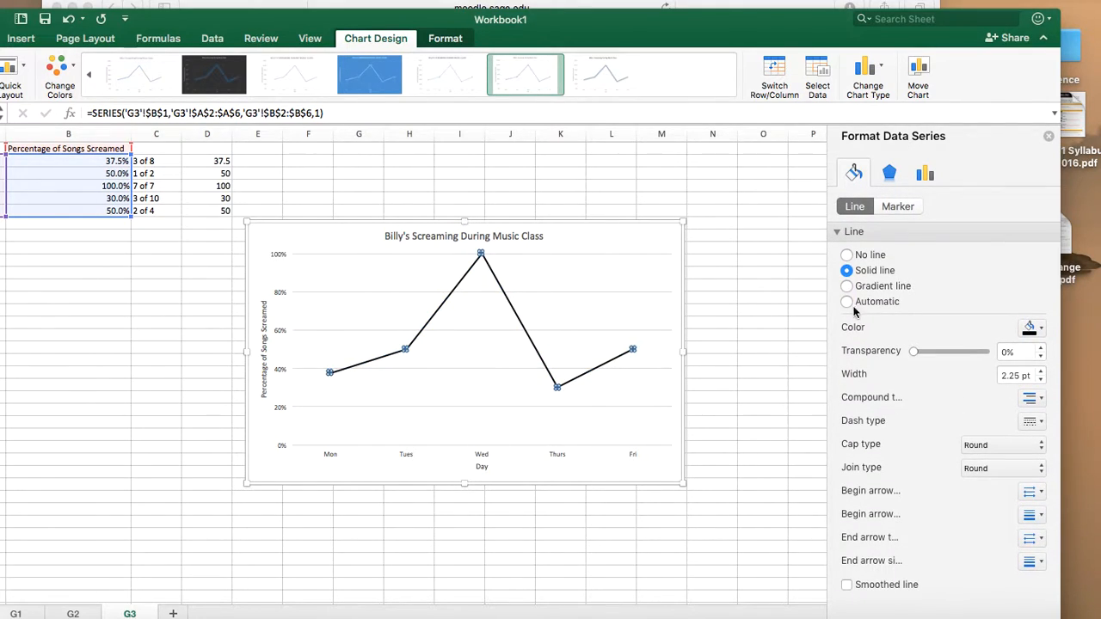
Give the line's data markers a solid black fill and a black border
click(905, 206)
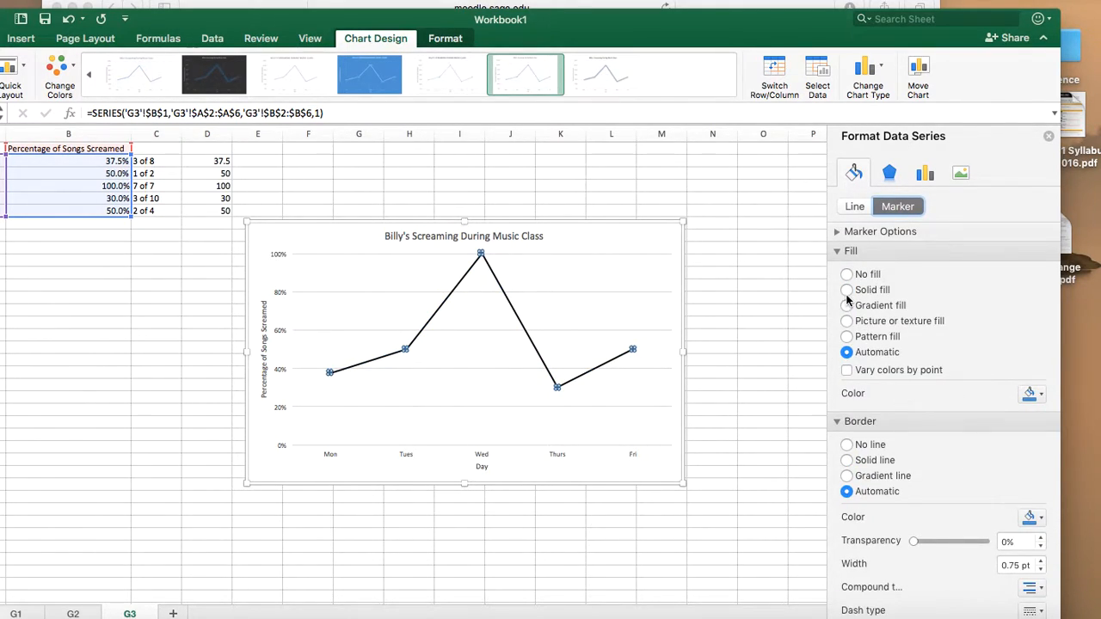
click(847, 291)
click(1030, 393)
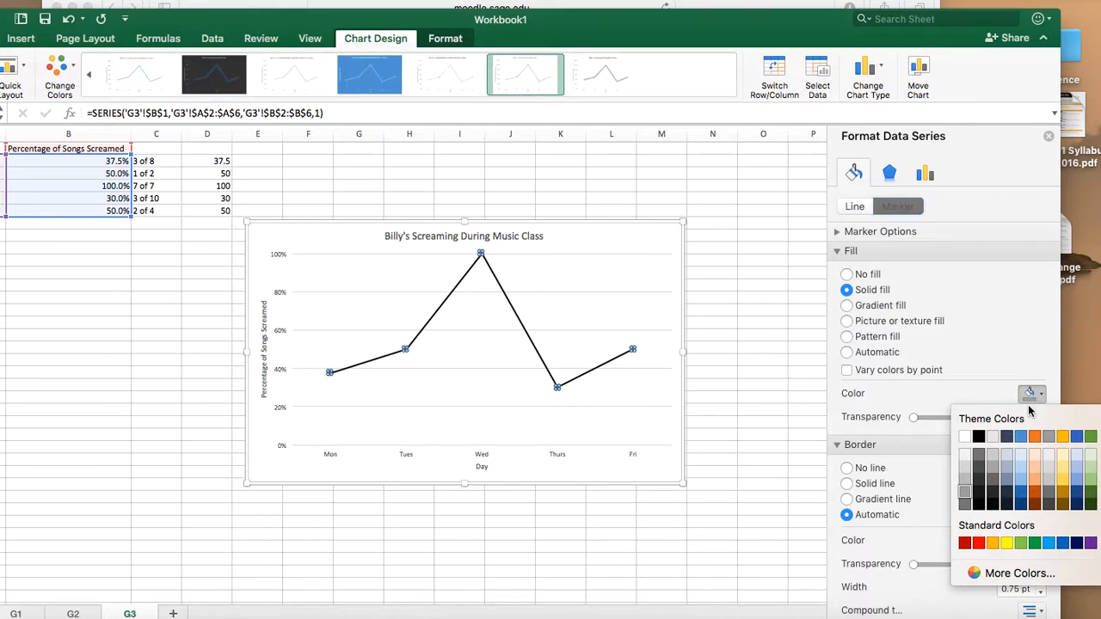
click(978, 436)
click(1032, 542)
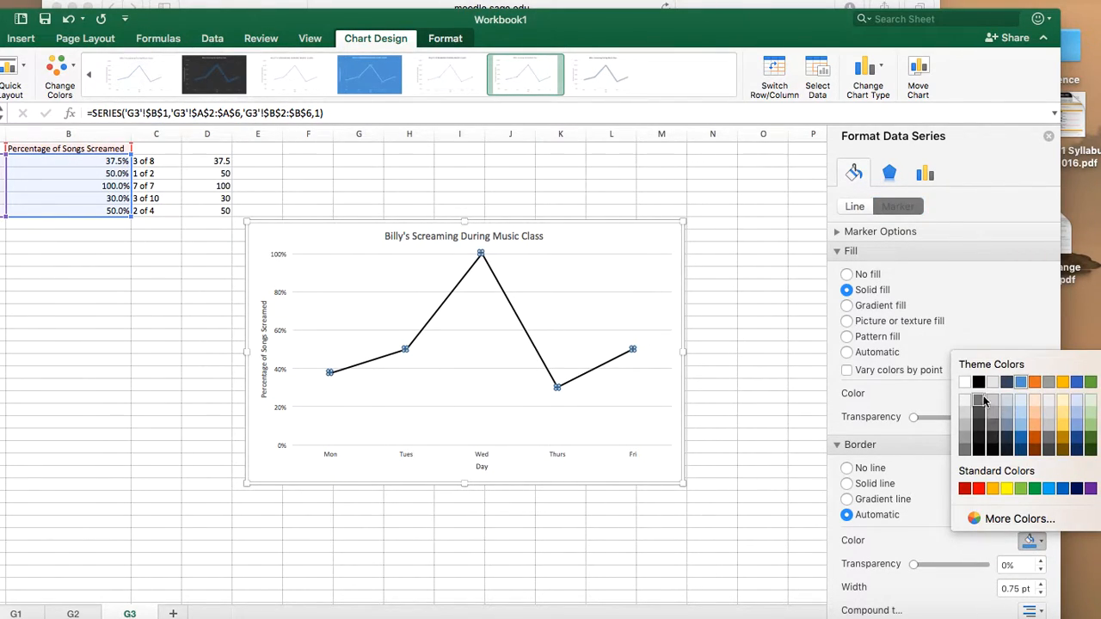
click(978, 382)
click(728, 382)
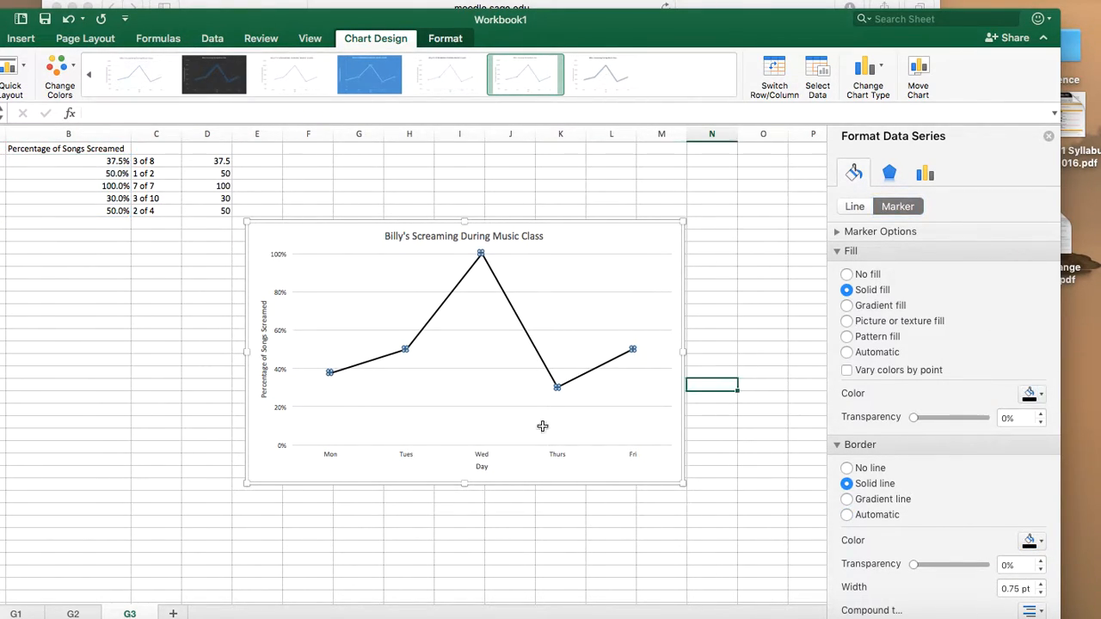
Remove the major horizontal gridlines from the chart by setting them to no line
click(365, 293)
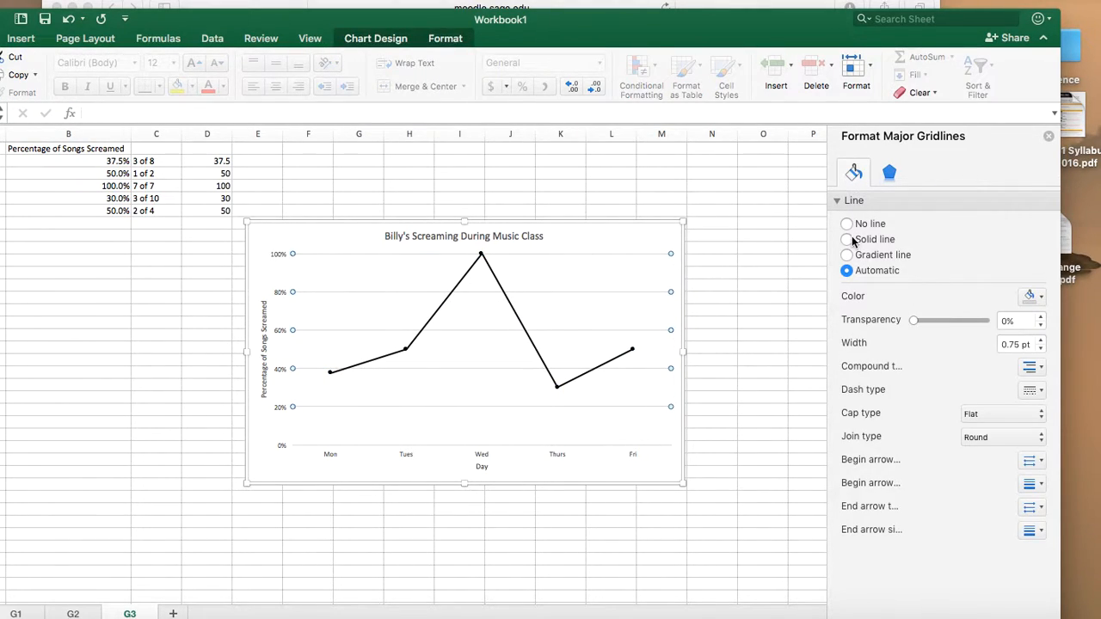
click(751, 313)
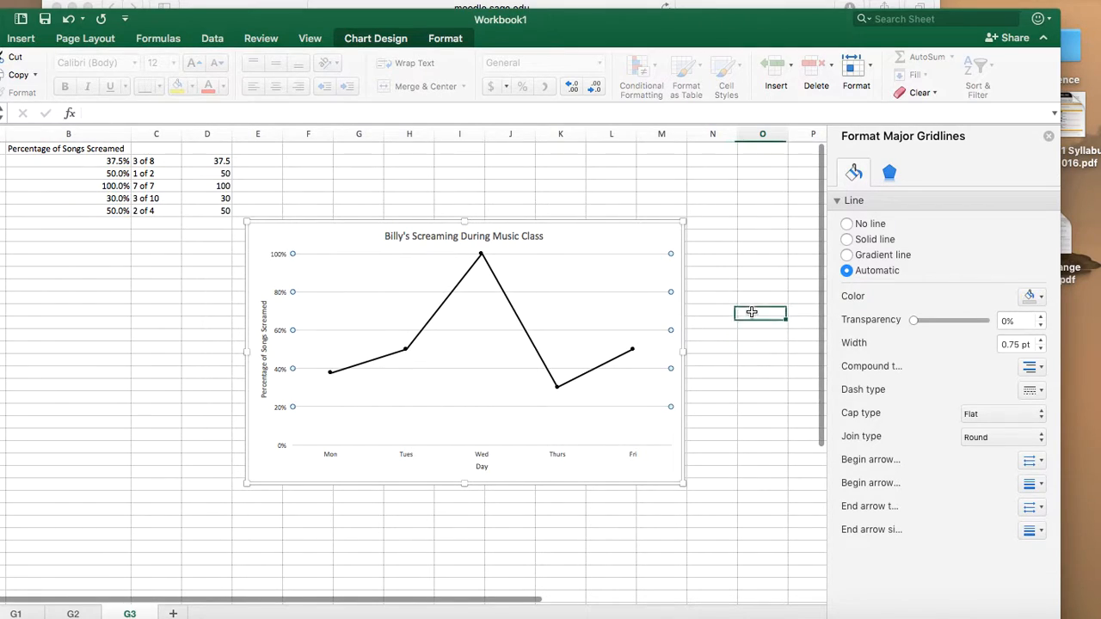
click(609, 293)
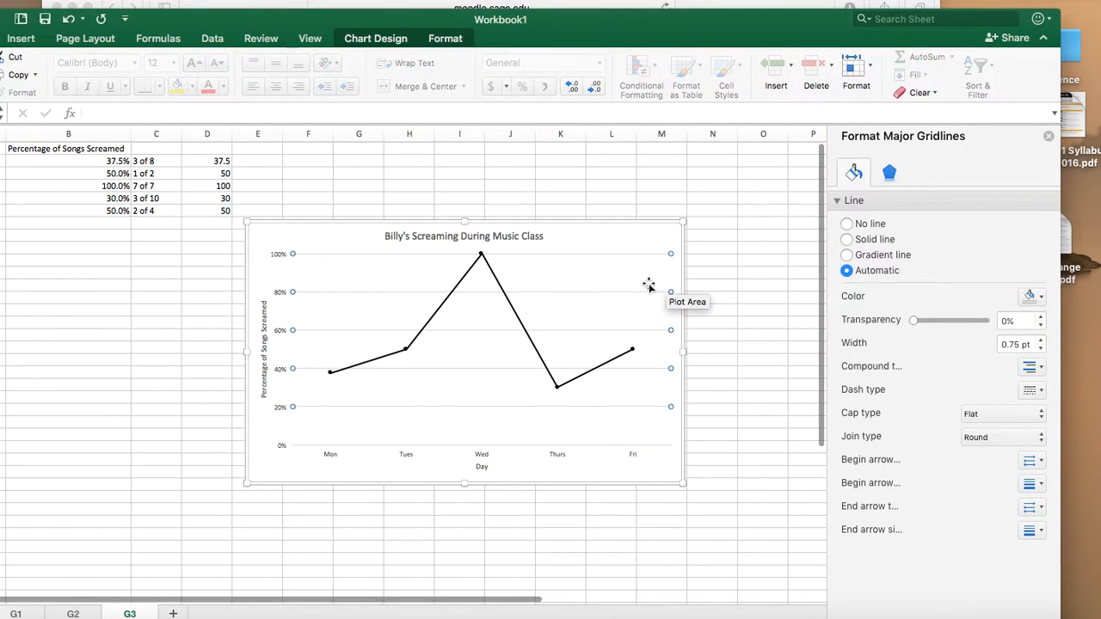
click(846, 225)
click(774, 273)
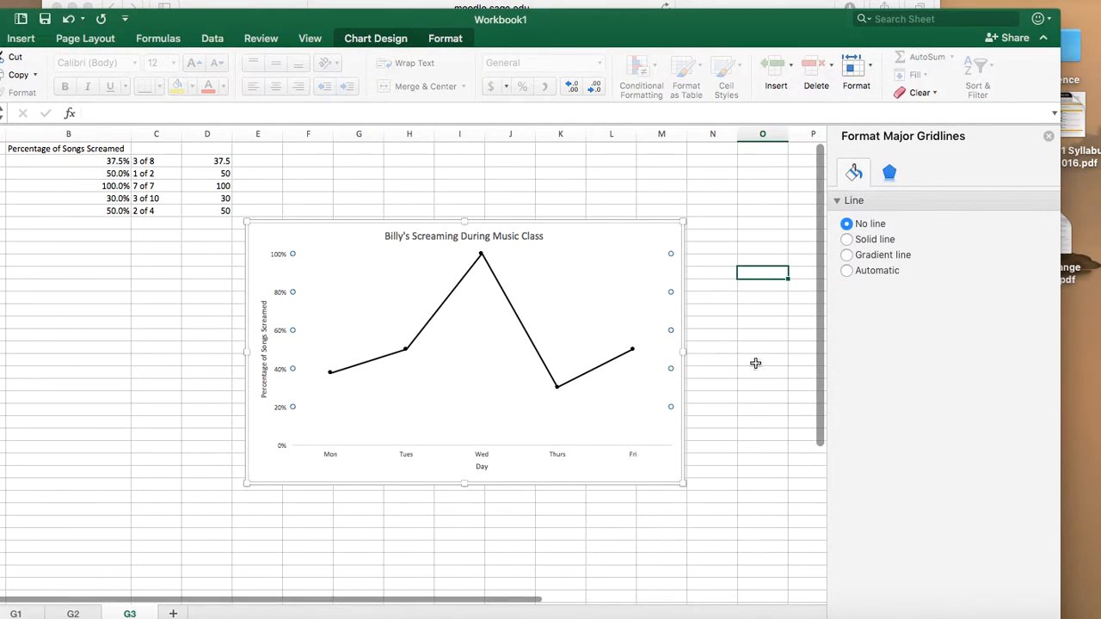
scroll(436, 479, down, 2)
scroll(436, 479, up, 2)
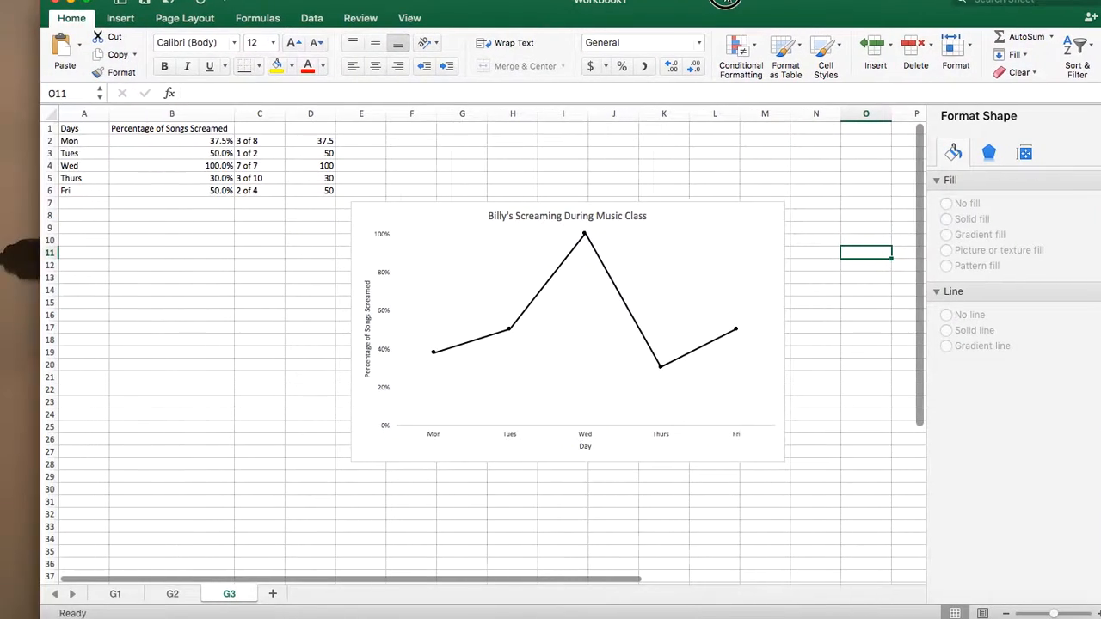
scroll(405, 401, down, 2)
scroll(503, 382, down, 2)
scroll(503, 382, up, 3)
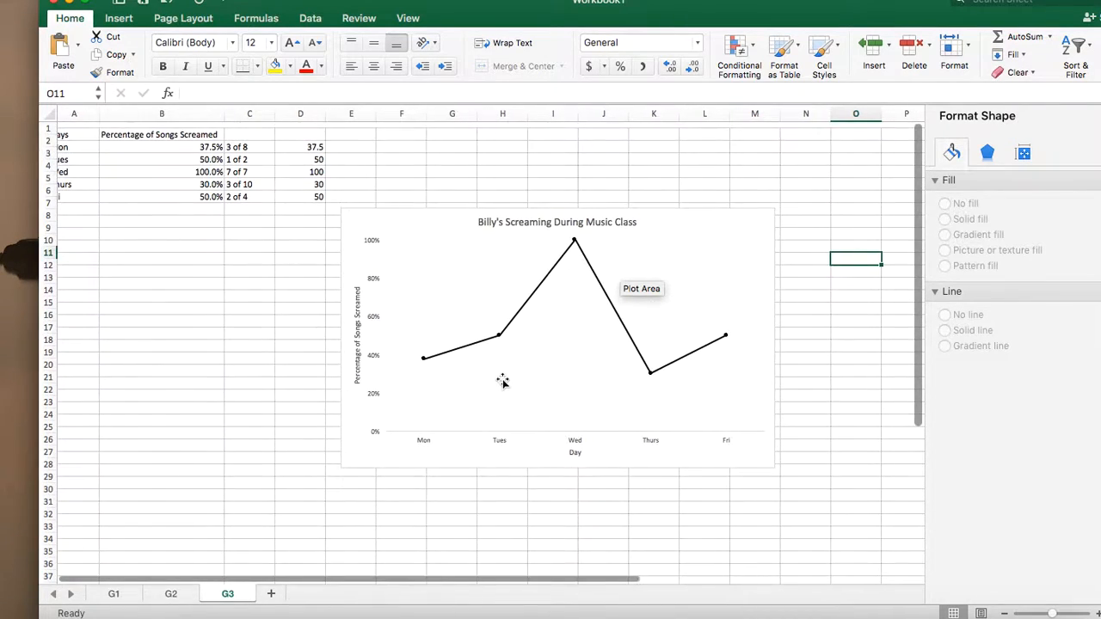
scroll(369, 371, up, 1)
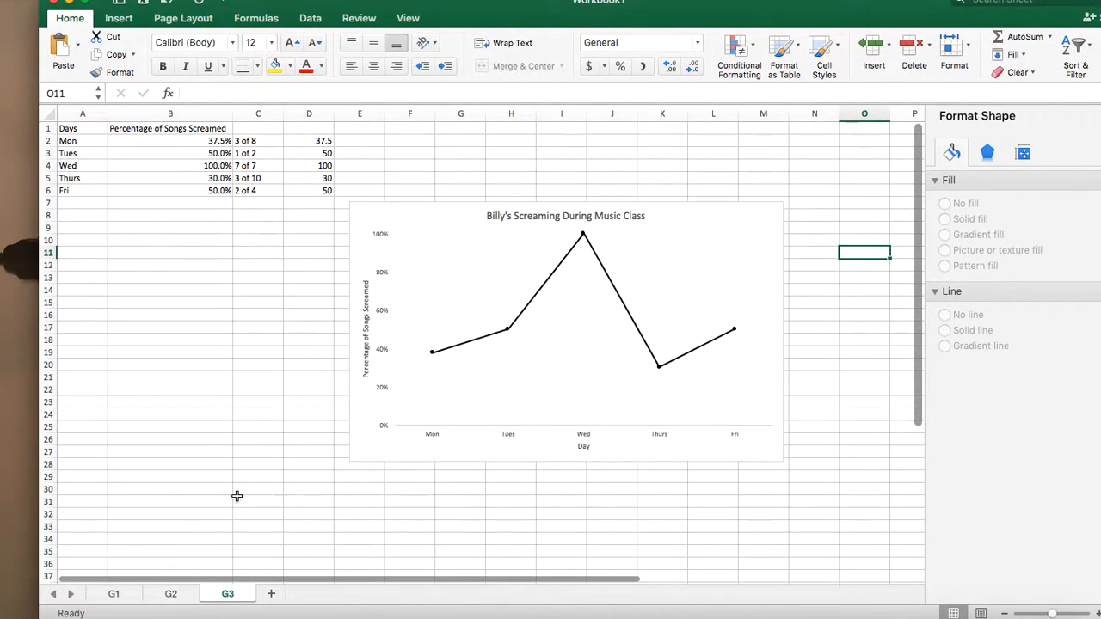
Examine the bar chart and the line chart of answered and asked questions on sheet G2
click(171, 594)
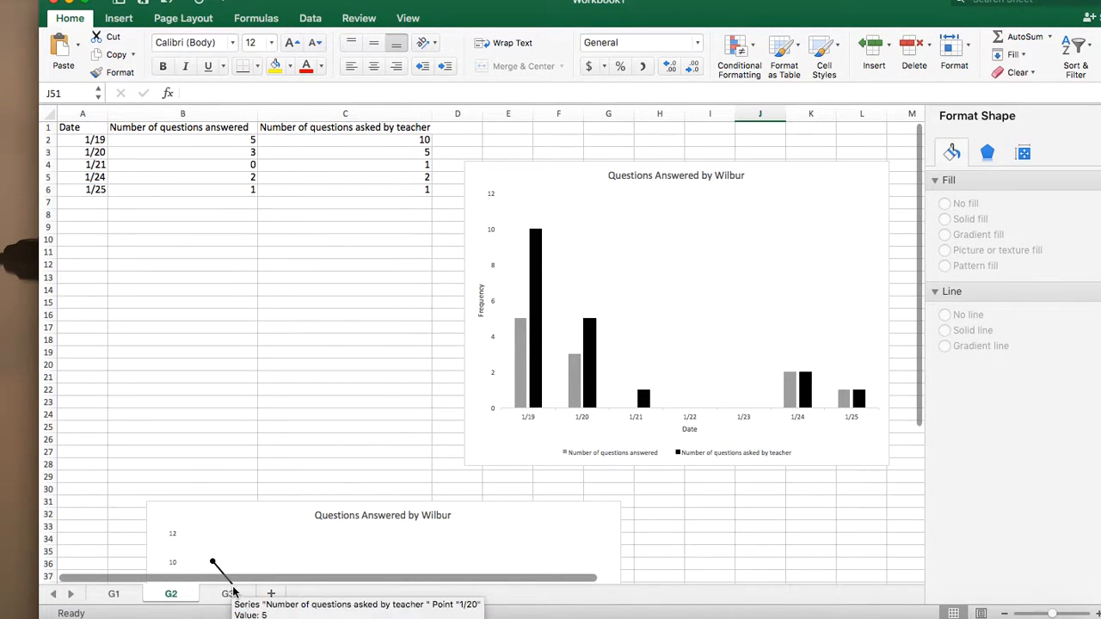
scroll(431, 389, right, 3)
scroll(430, 389, down, 5)
scroll(430, 389, down, 7)
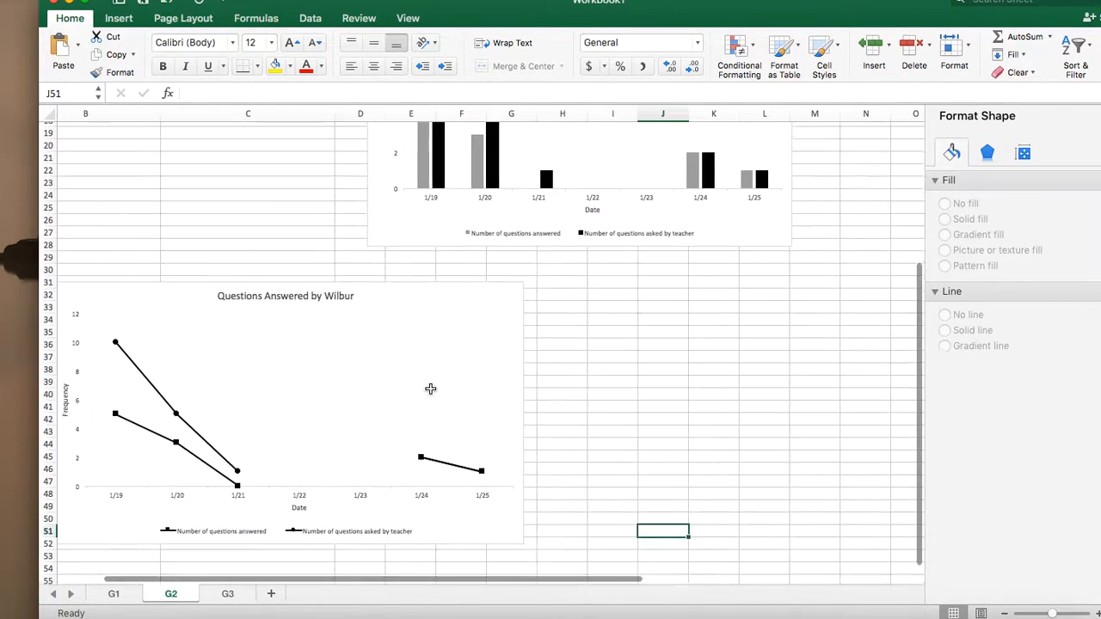
scroll(430, 389, left, 2)
scroll(430, 389, up, 7)
scroll(430, 388, up, 2)
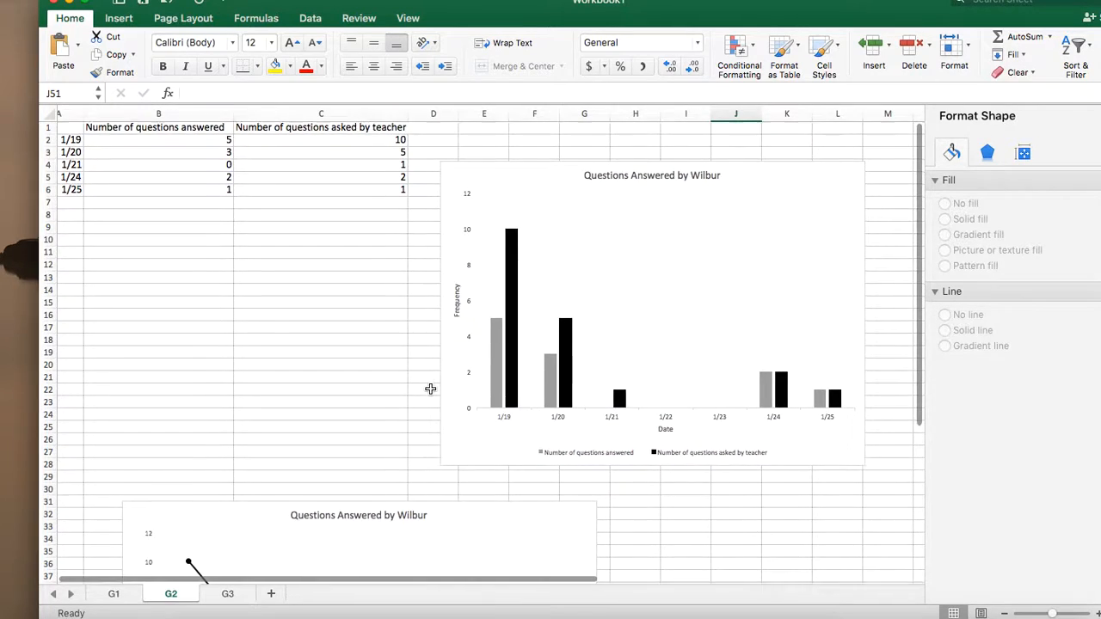
scroll(430, 389, down, 12)
scroll(372, 384, down, 5)
scroll(366, 381, up, 17)
scroll(521, 375, right, 1)
scroll(305, 344, left, 1)
scroll(304, 344, down, 1)
Compare the screaming line chart on sheet G3 with the two question charts on sheet G2
click(227, 594)
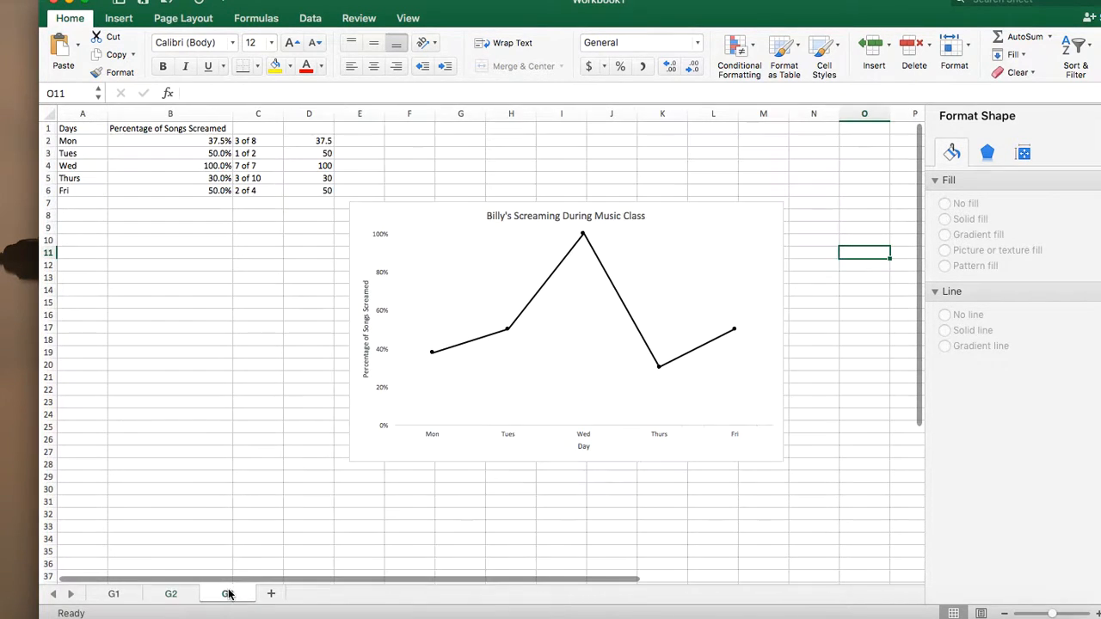
scroll(537, 288, down, 1)
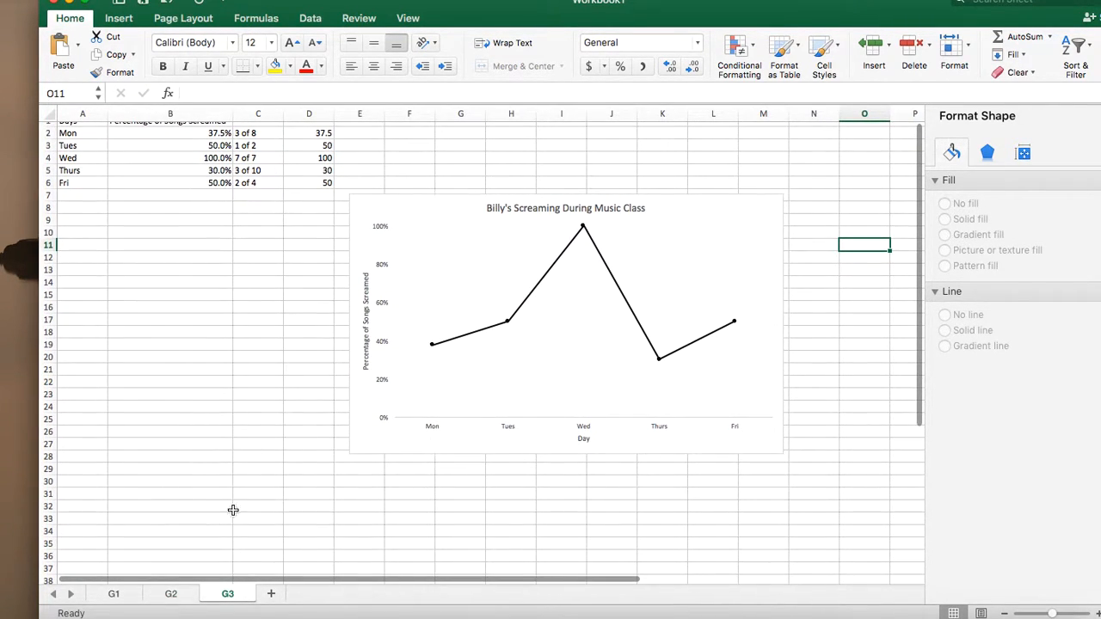
click(171, 593)
scroll(516, 464, down, 1)
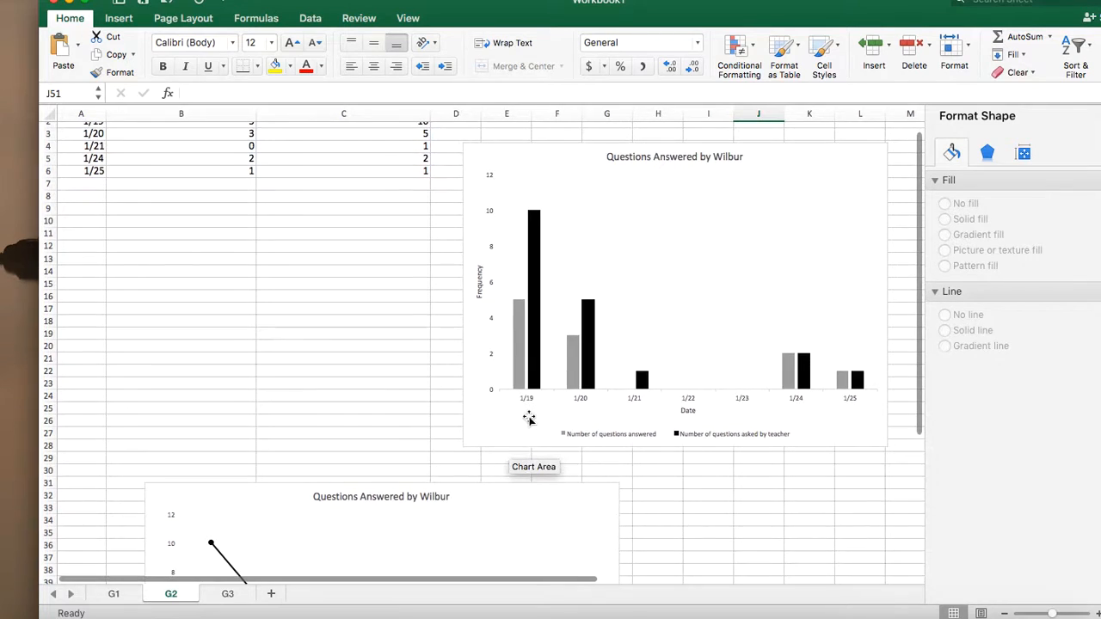
scroll(318, 398, down, 5)
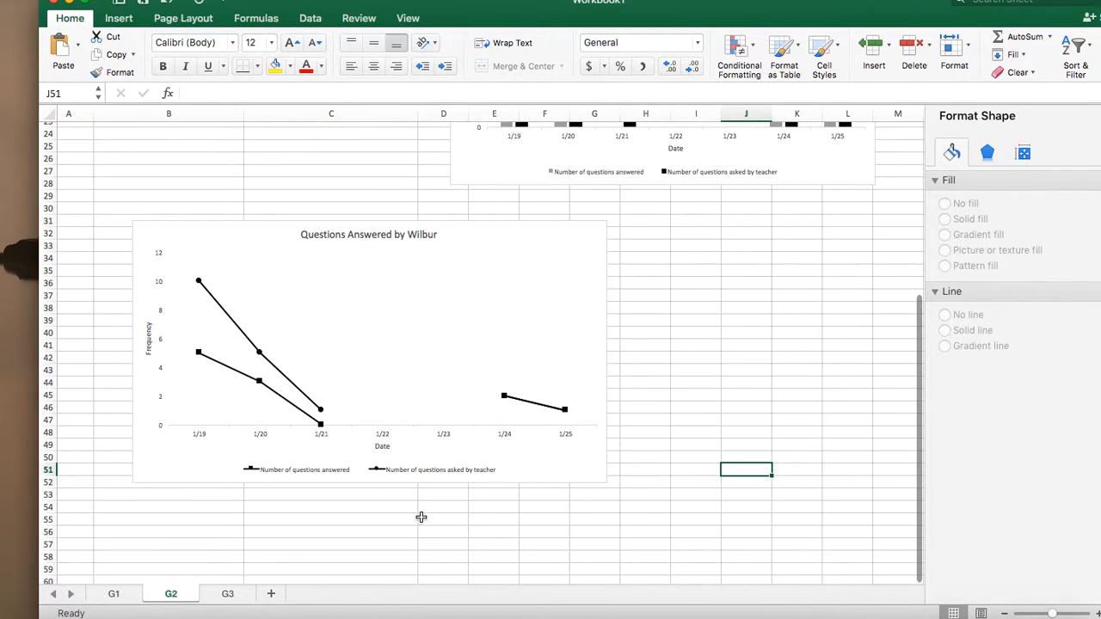
scroll(761, 358, up, 8)
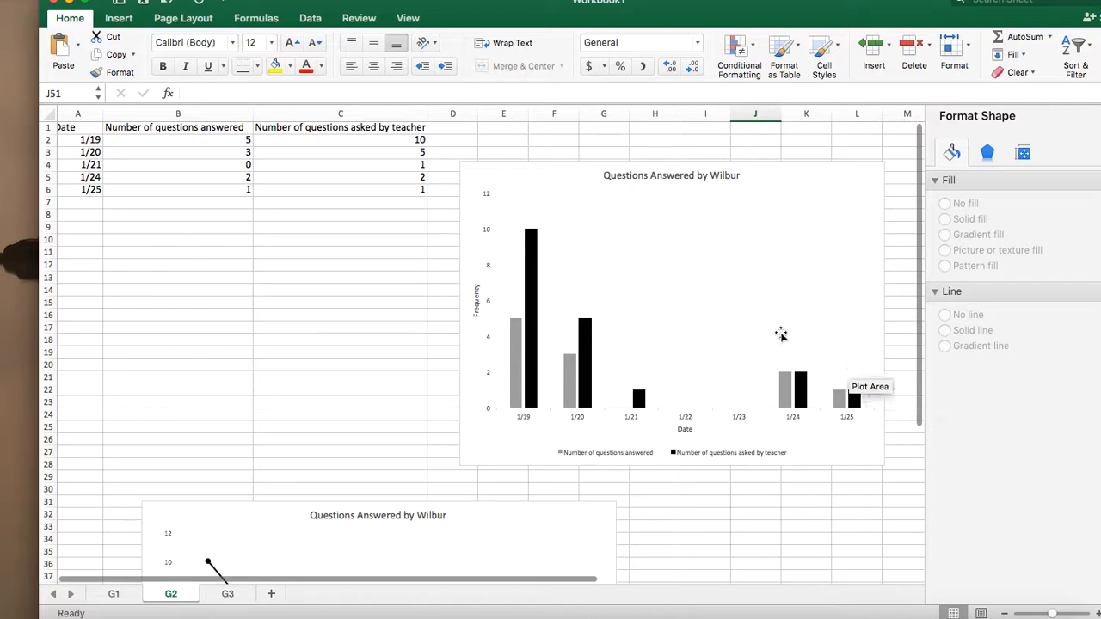
scroll(381, 401, down, 4)
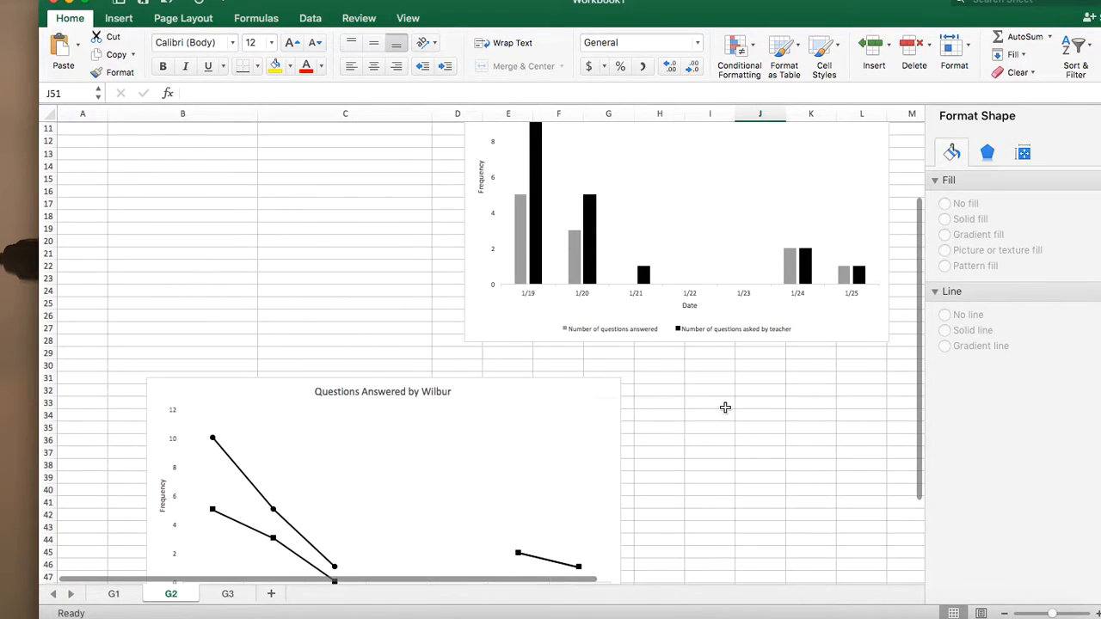
scroll(725, 405, down, 7)
scroll(725, 405, up, 5)
scroll(568, 442, down, 4)
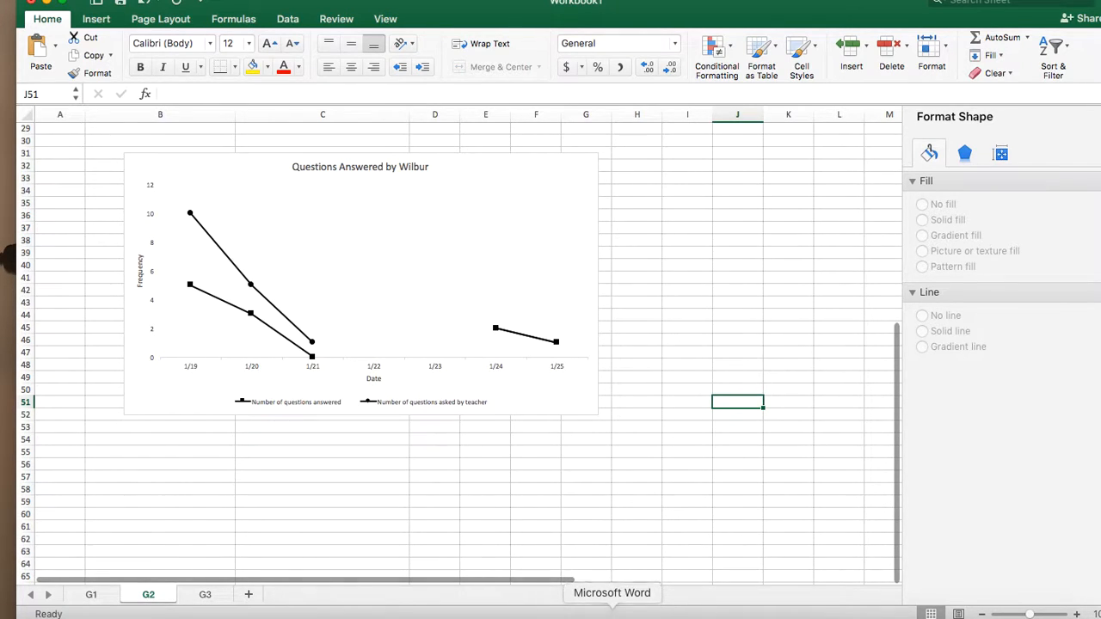
Switch to Microsoft Word, create a blank document and move its window to uncover the workbook behind it
click(612, 618)
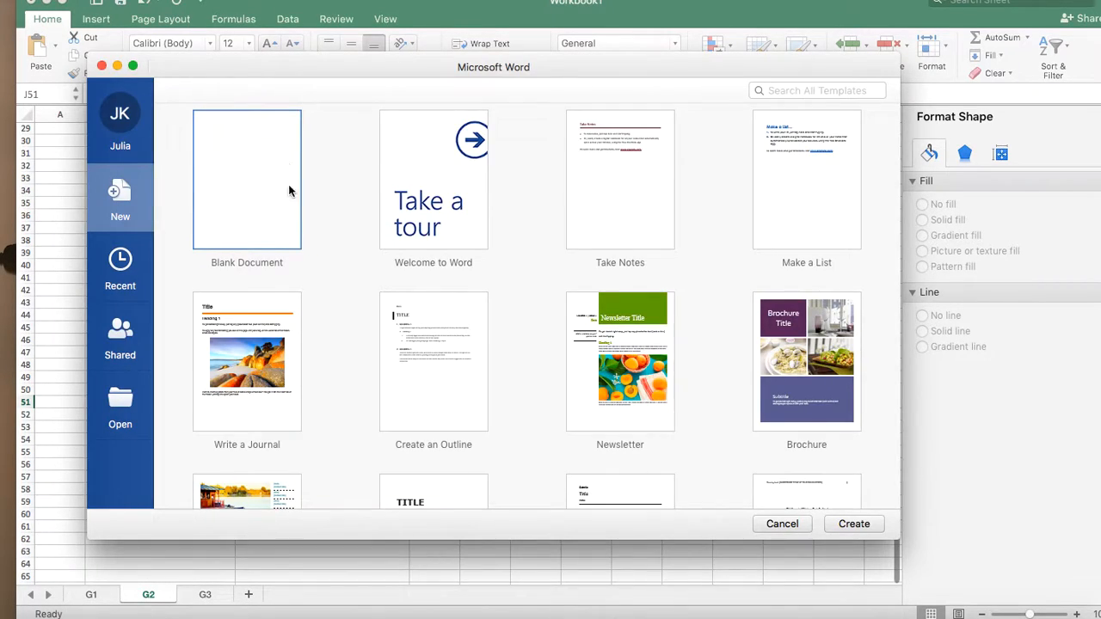
click(868, 526)
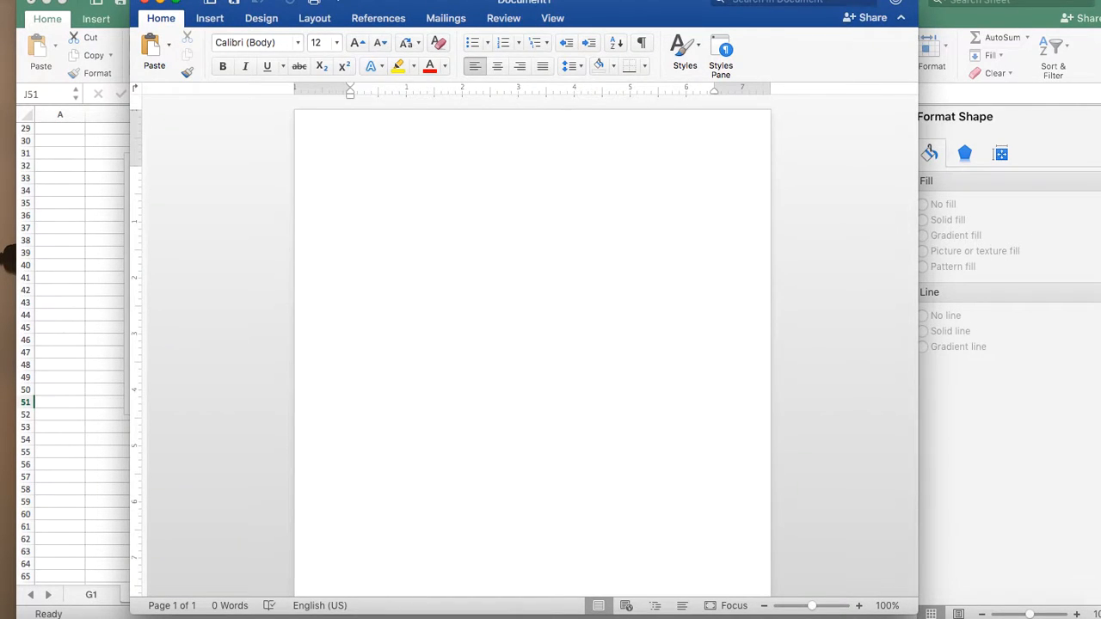
drag(400, 9, 537, 65)
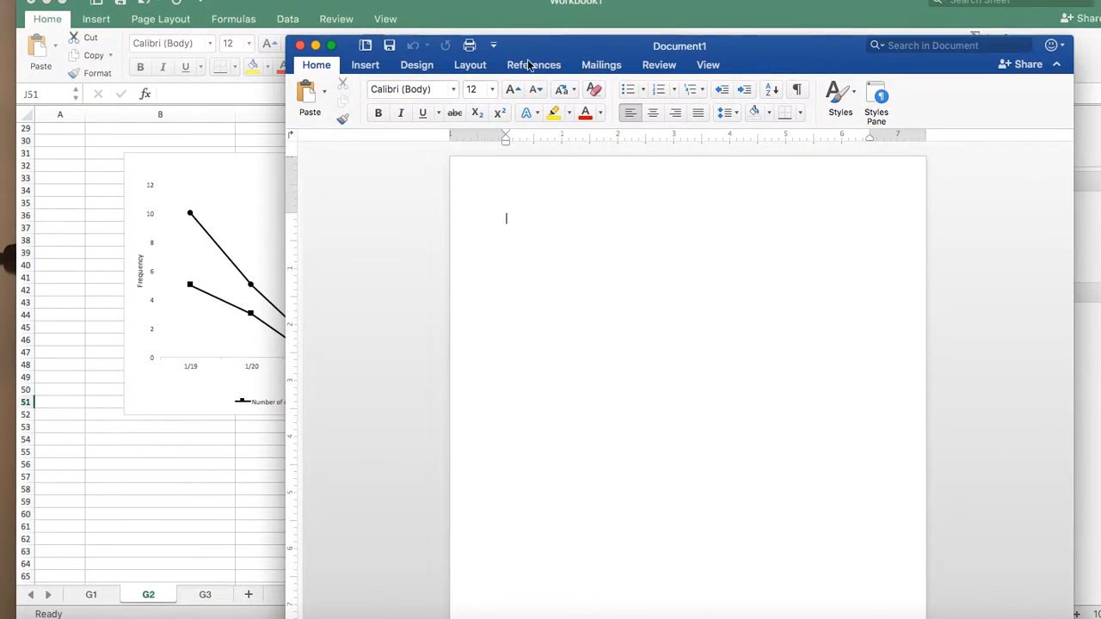
Return to the Excel workbook and copy the "Questions Answered by Wilbur" line chart on sheet G2
click(188, 409)
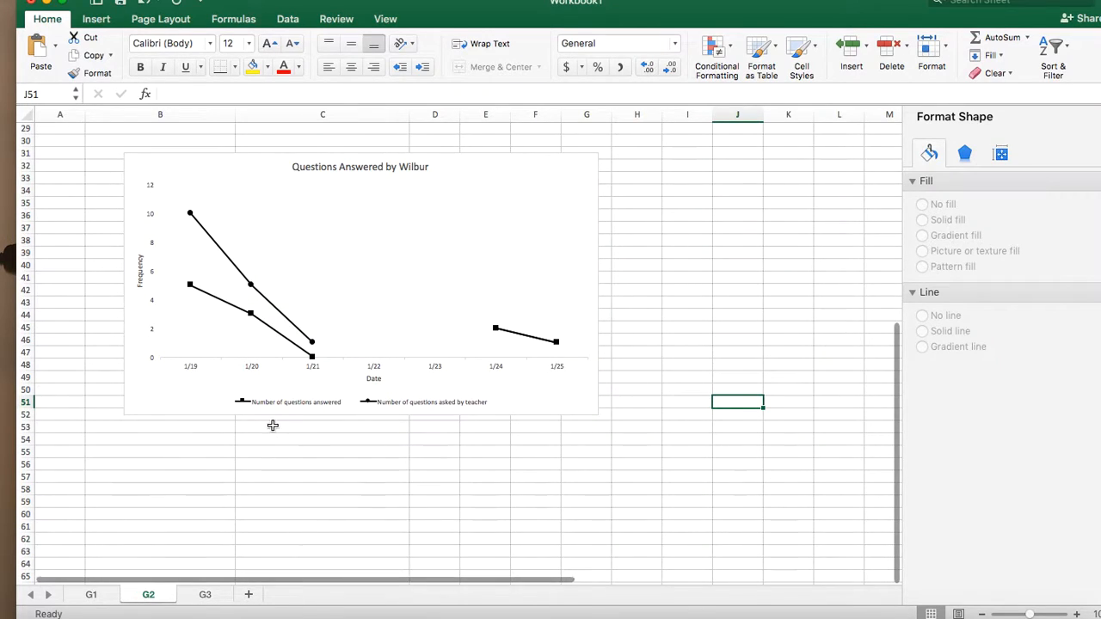
click(213, 175)
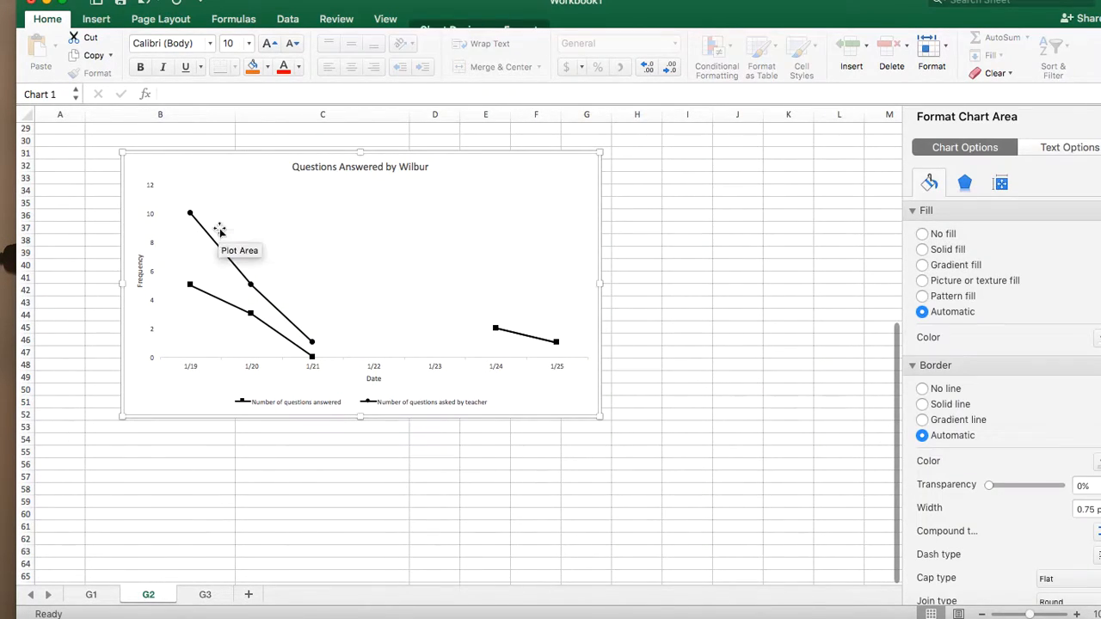
click(76, 0)
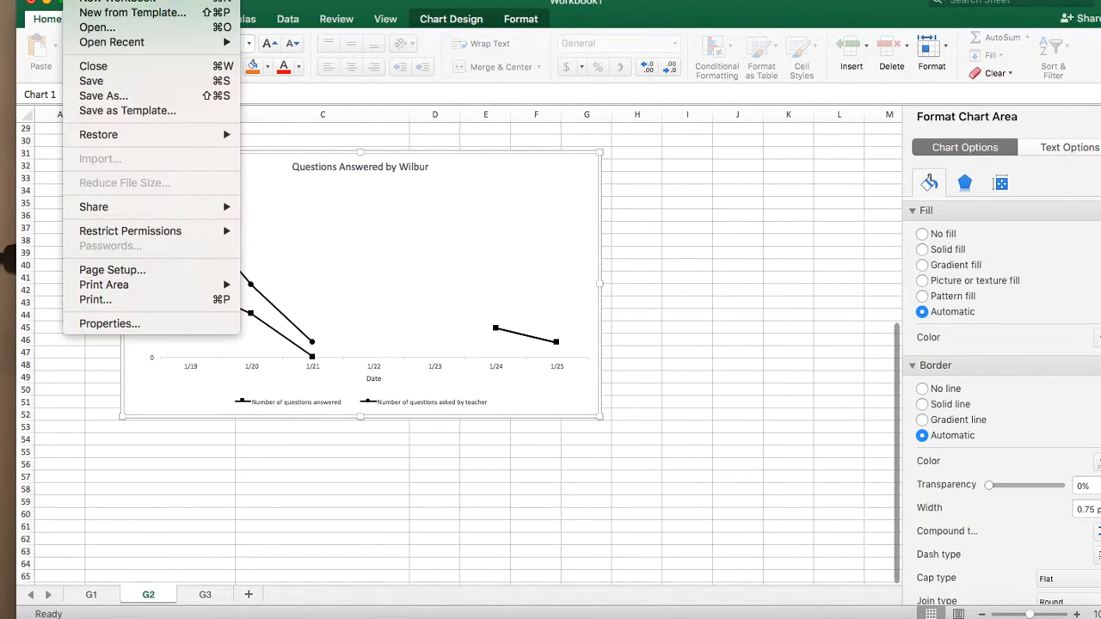
mouse_move(110, 0)
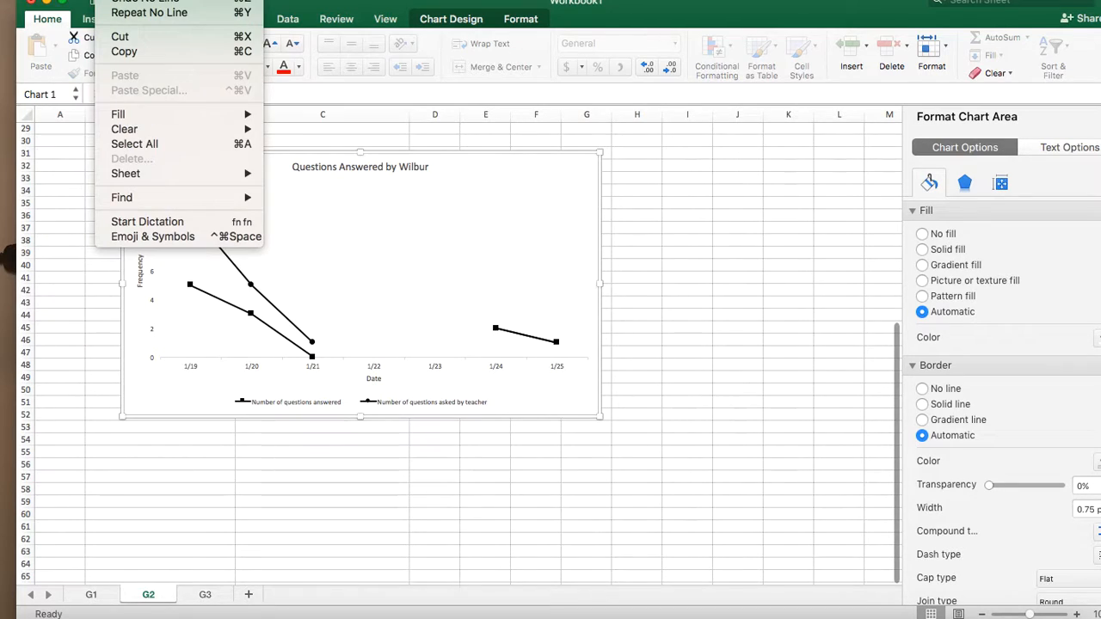
click(126, 55)
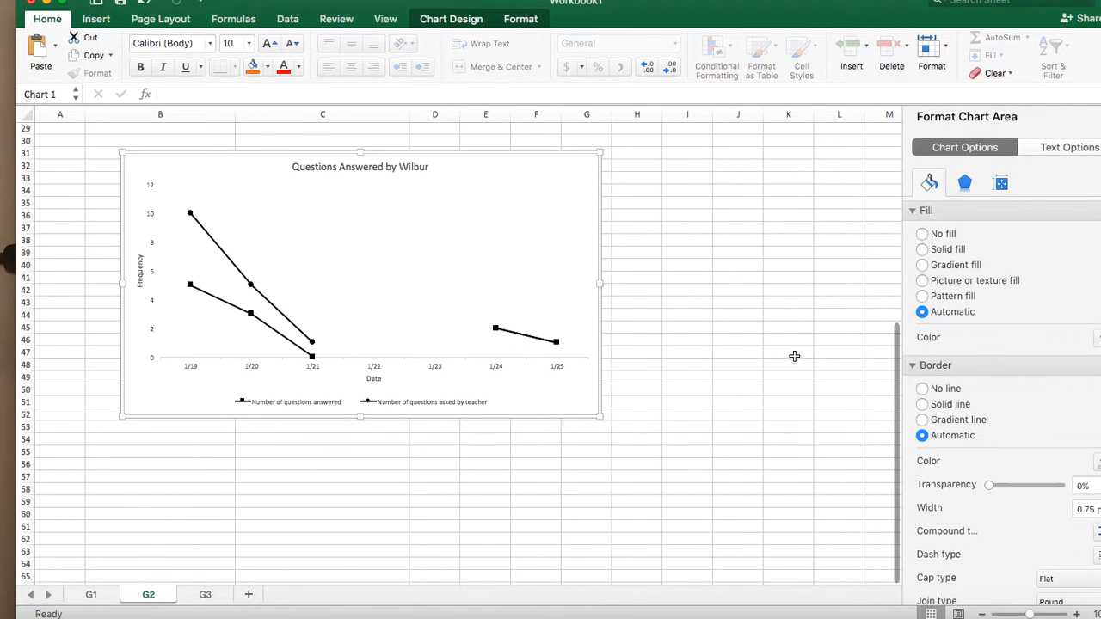
click(791, 356)
click(226, 183)
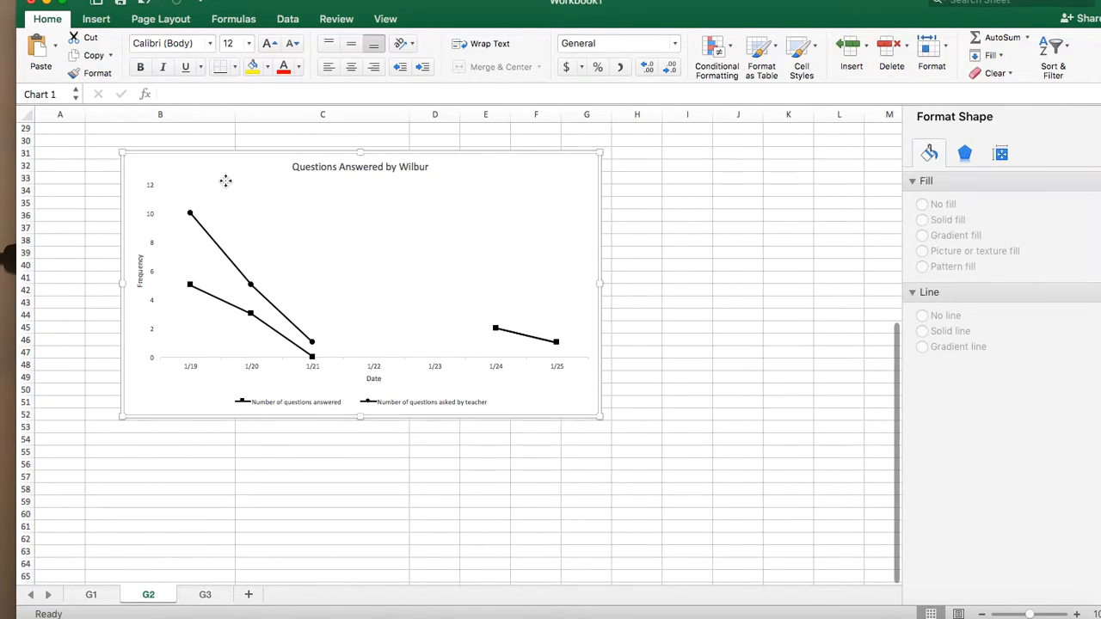
click(111, 56)
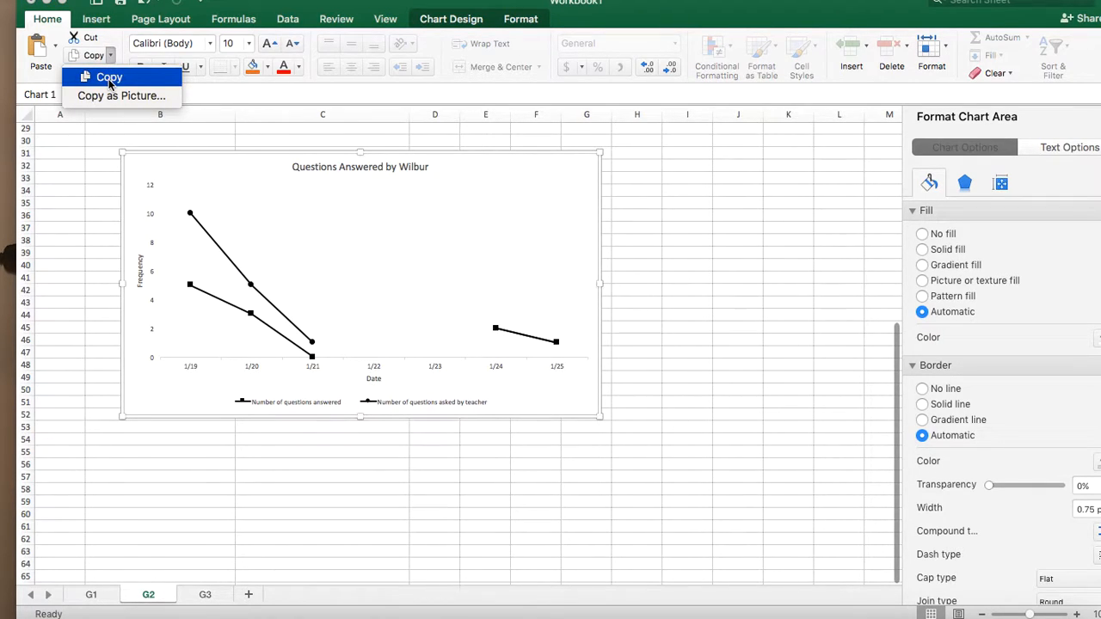
click(109, 79)
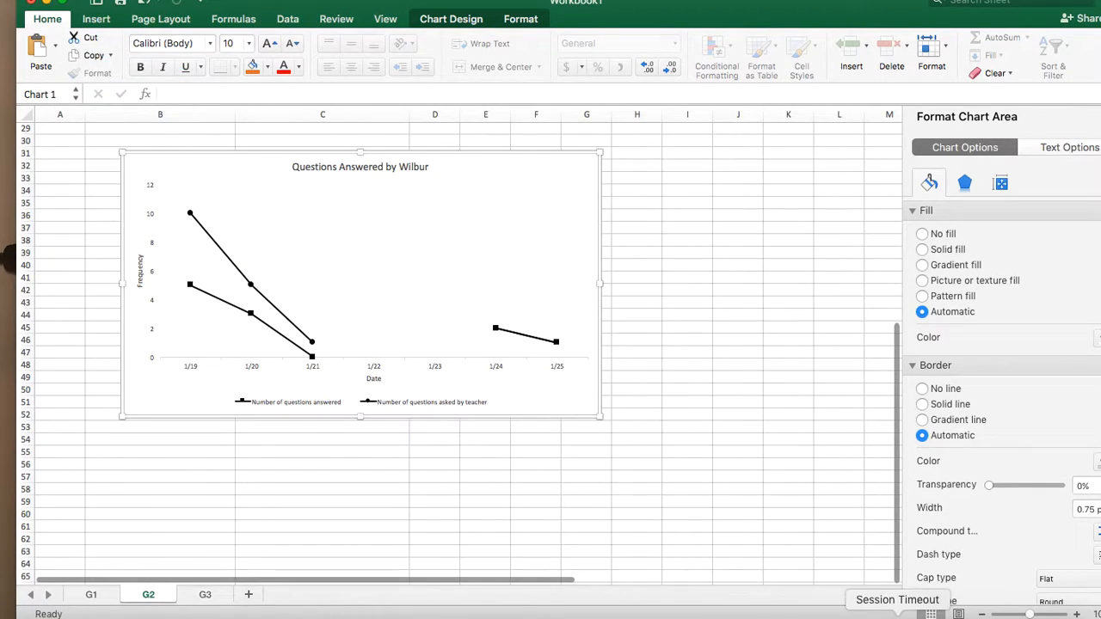
click(111, 55)
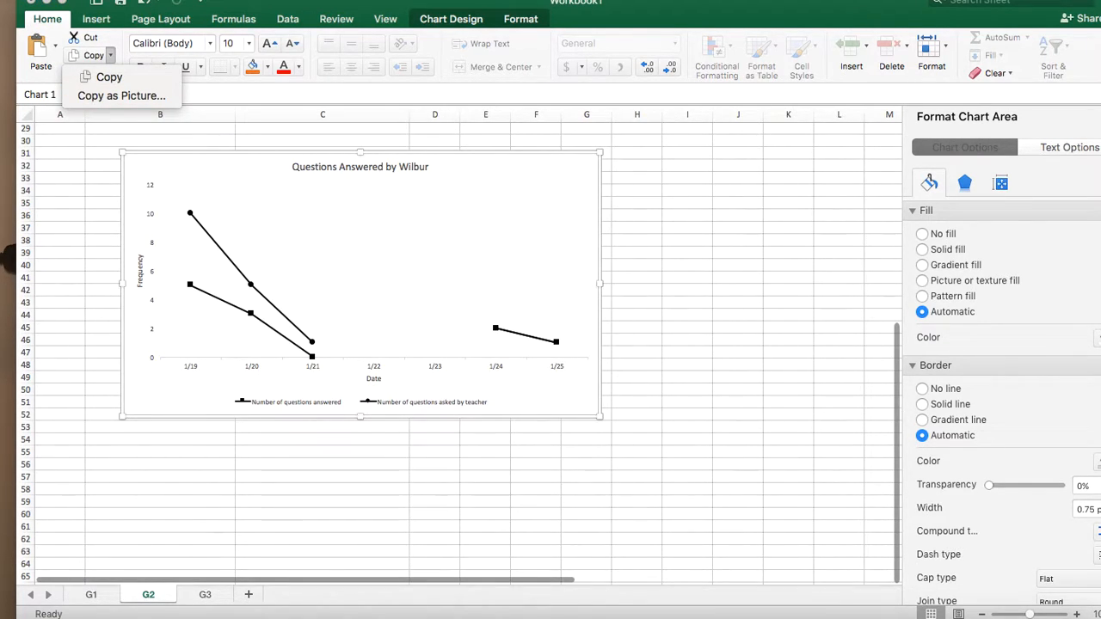
Move the workbook window aside and paste the line chart into the Word document, using the destination theme and embedding the workbook
drag(804, 15, 691, 200)
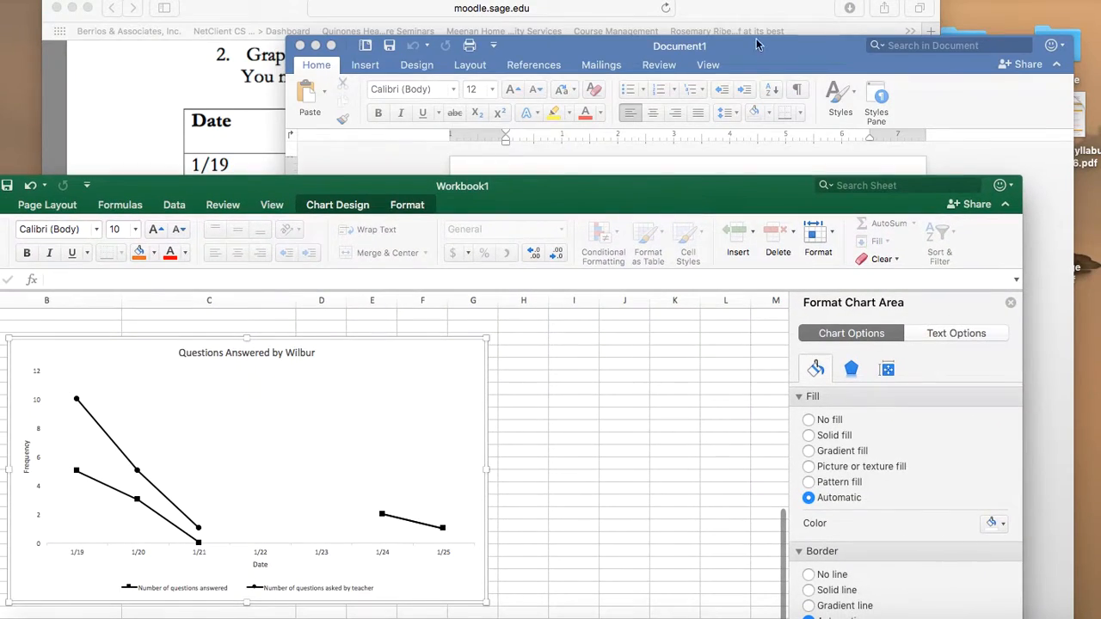
click(760, 53)
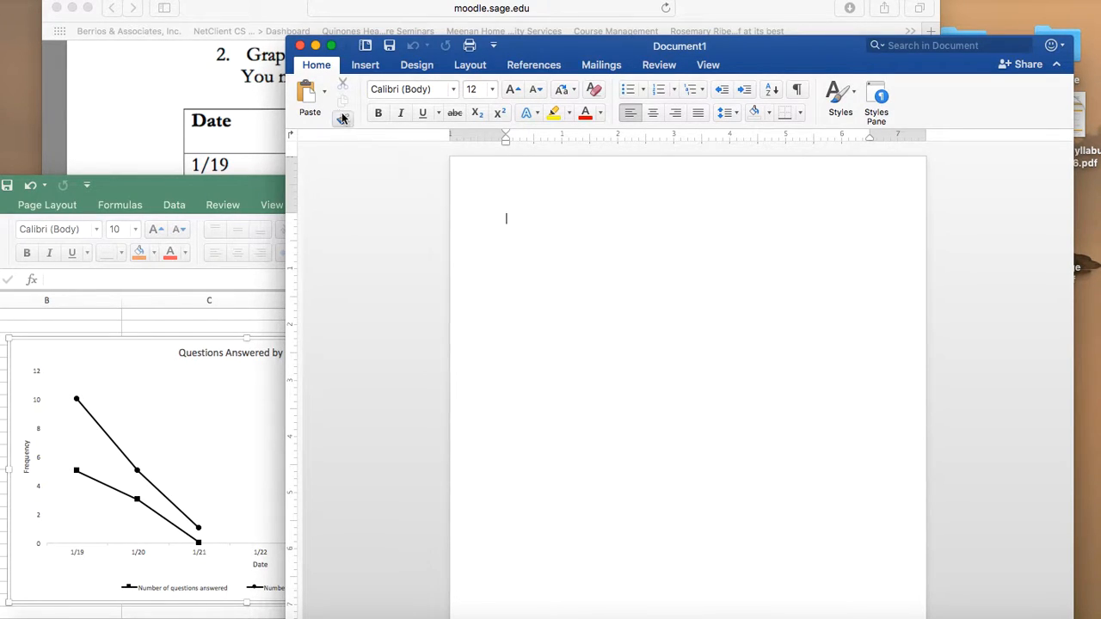
click(325, 96)
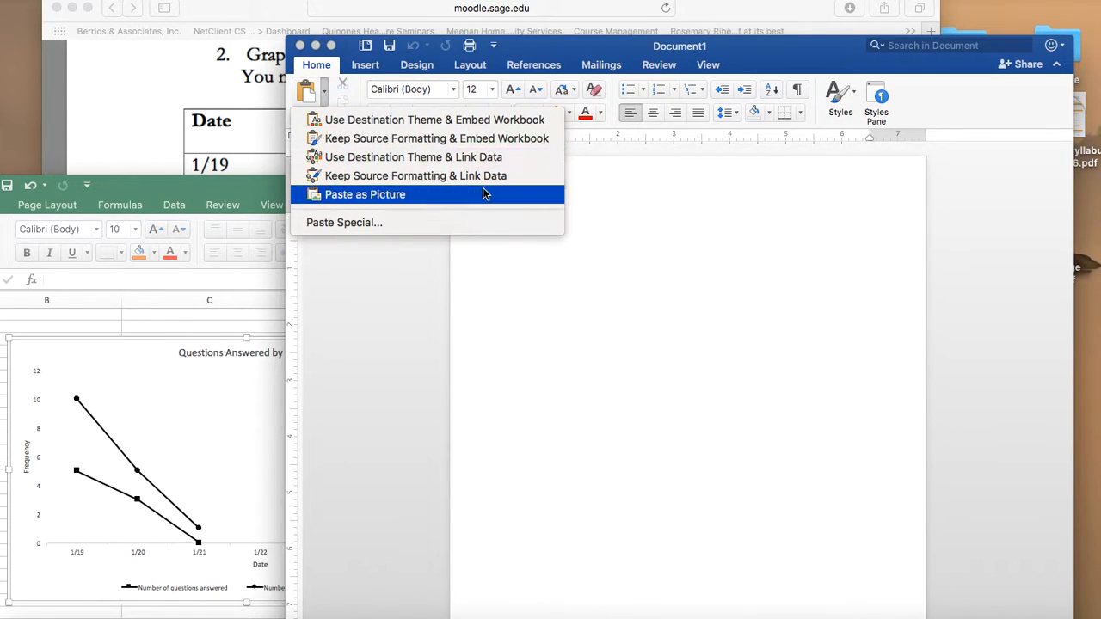
click(418, 123)
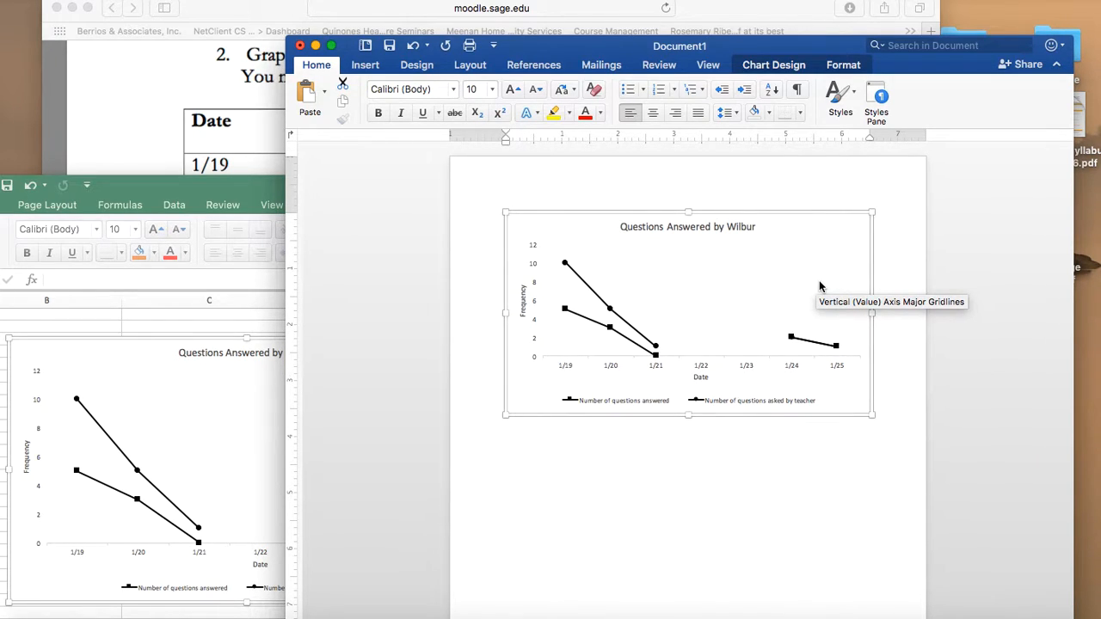
Add the caption "This graph displays ......" on a new line beneath the pasted chart
click(901, 400)
key(Return)
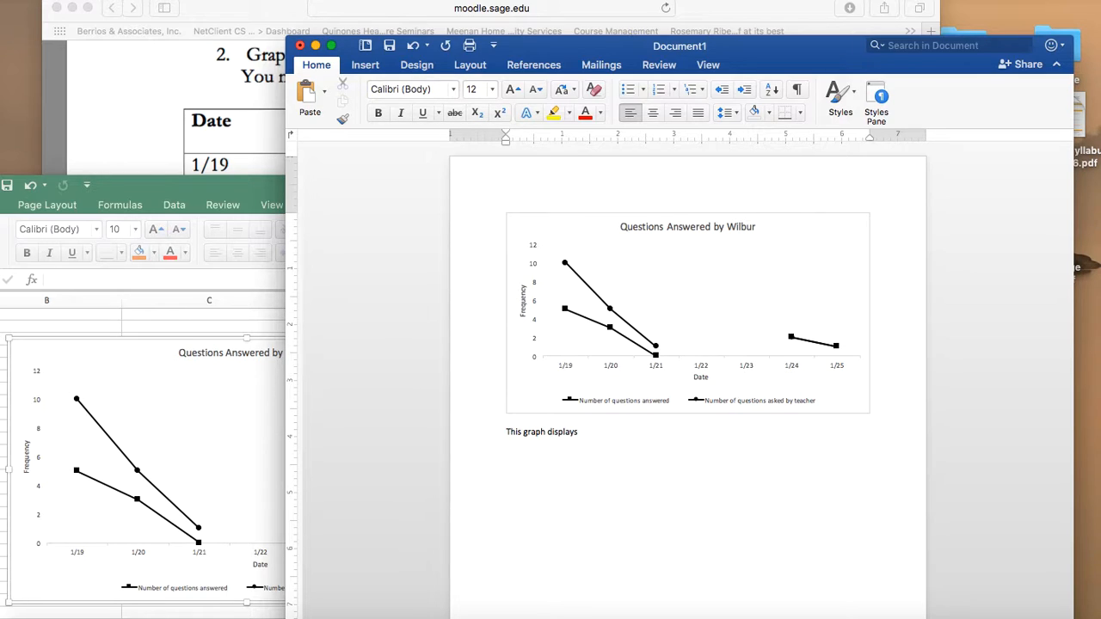
text(......)
scroll(710, 529, down, 2)
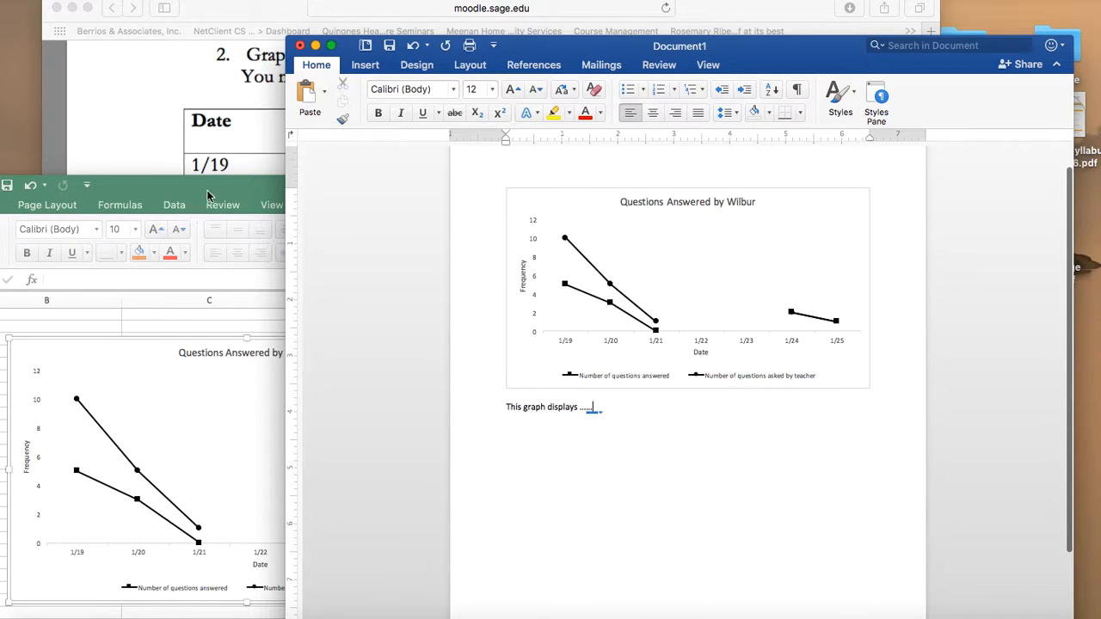
Delete the pasted chart and its caption from the Word document
scroll(710, 344, down, 4)
click(481, 299)
drag(482, 298, 491, 254)
key(BackSpace)
Switch to Excel and copy G2's line chart as a picture, as shown when printed
click(189, 189)
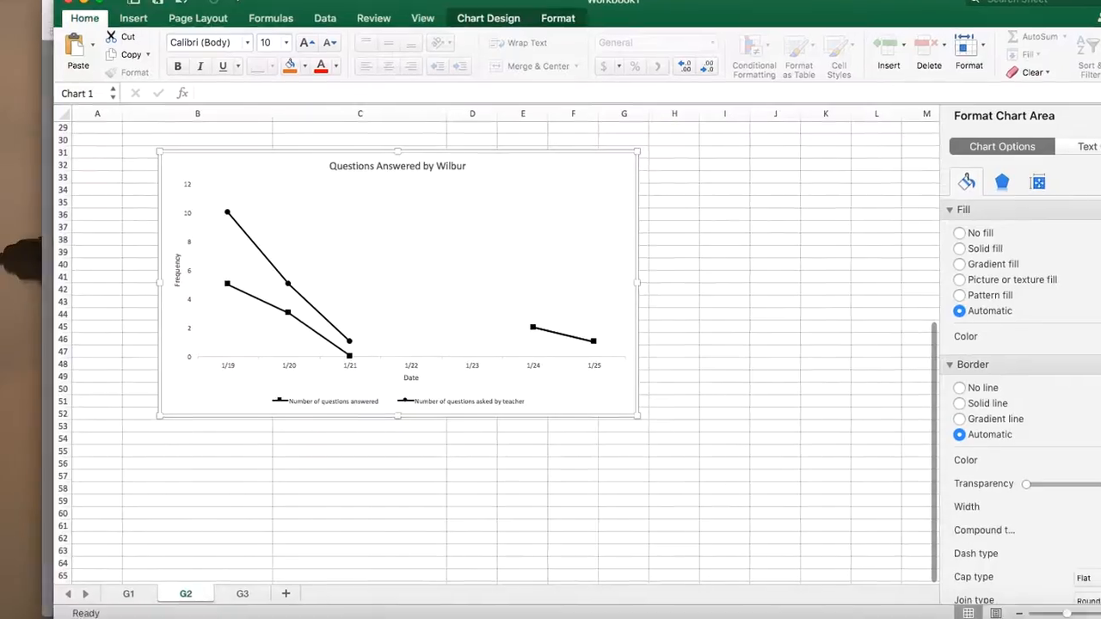
click(771, 277)
click(487, 238)
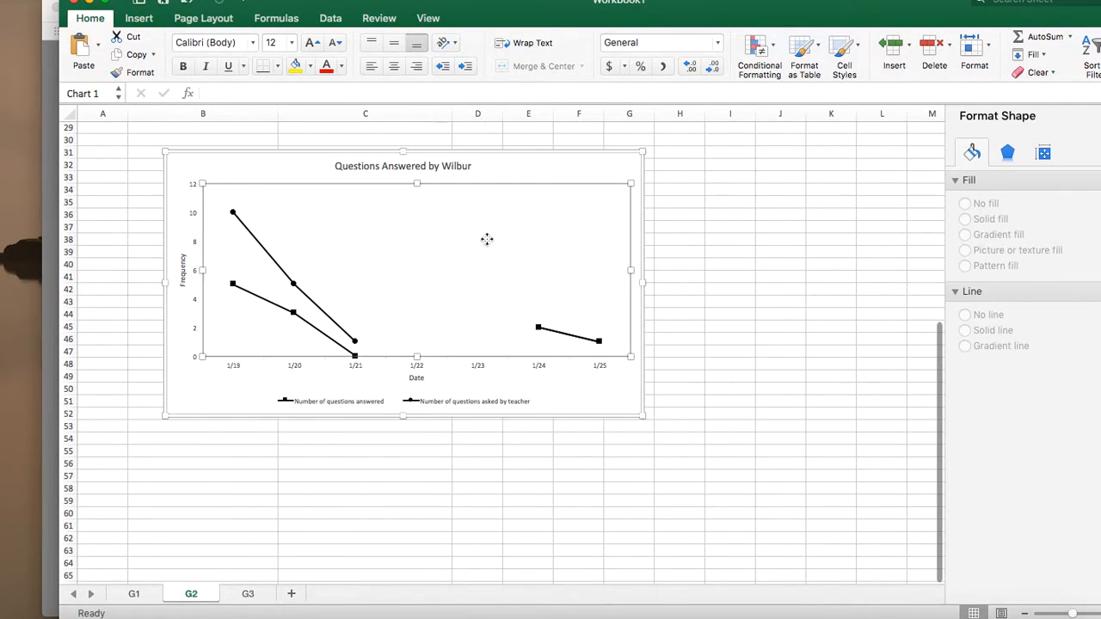
click(152, 55)
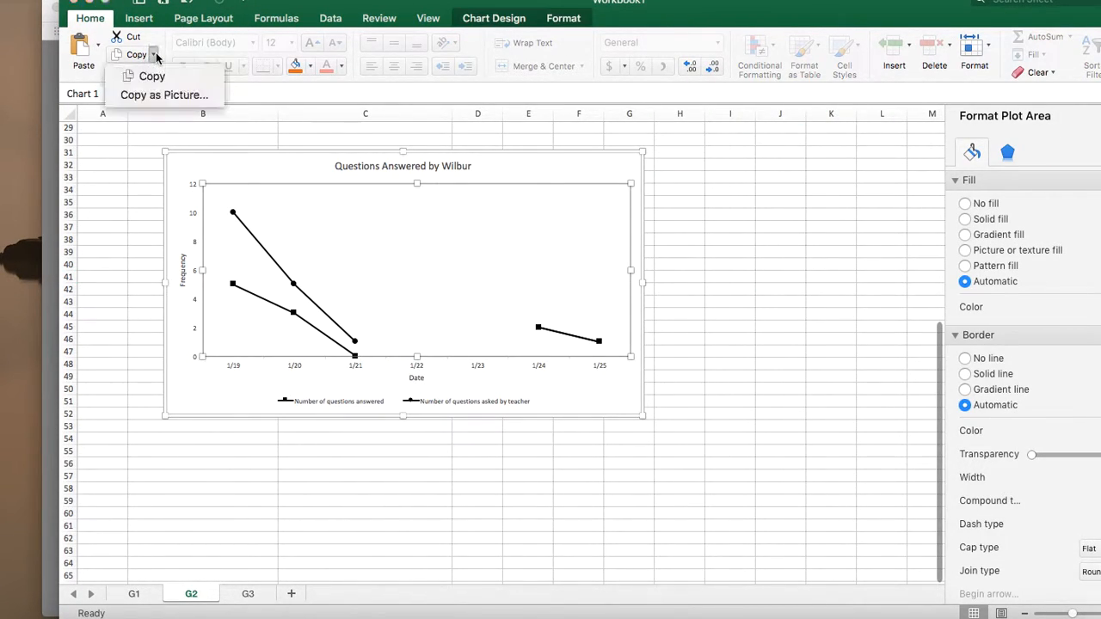
click(159, 96)
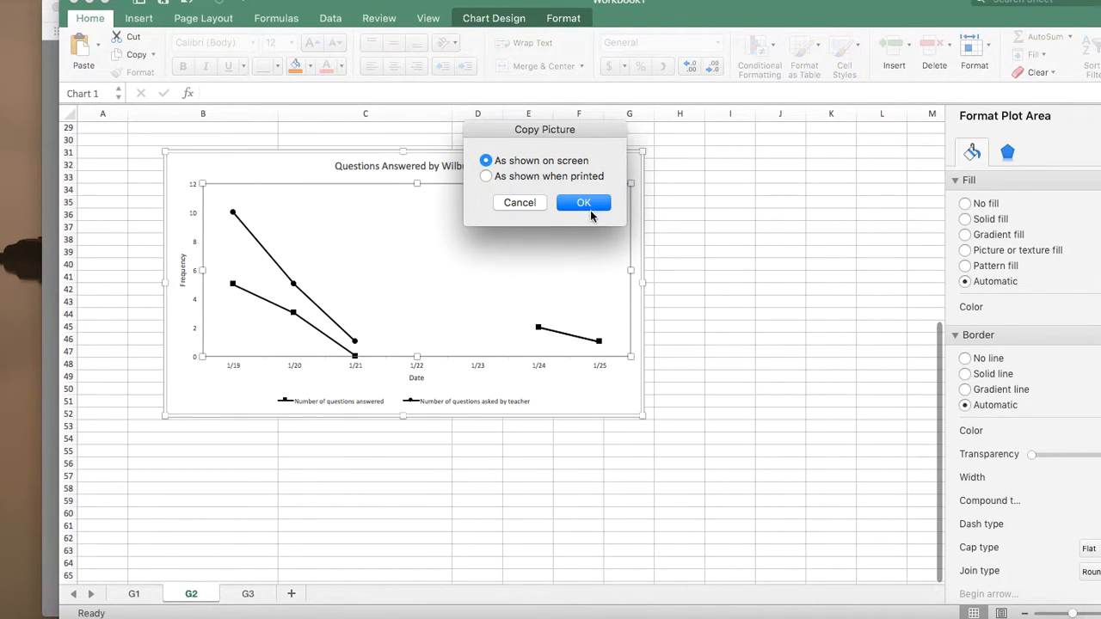
click(486, 176)
click(583, 202)
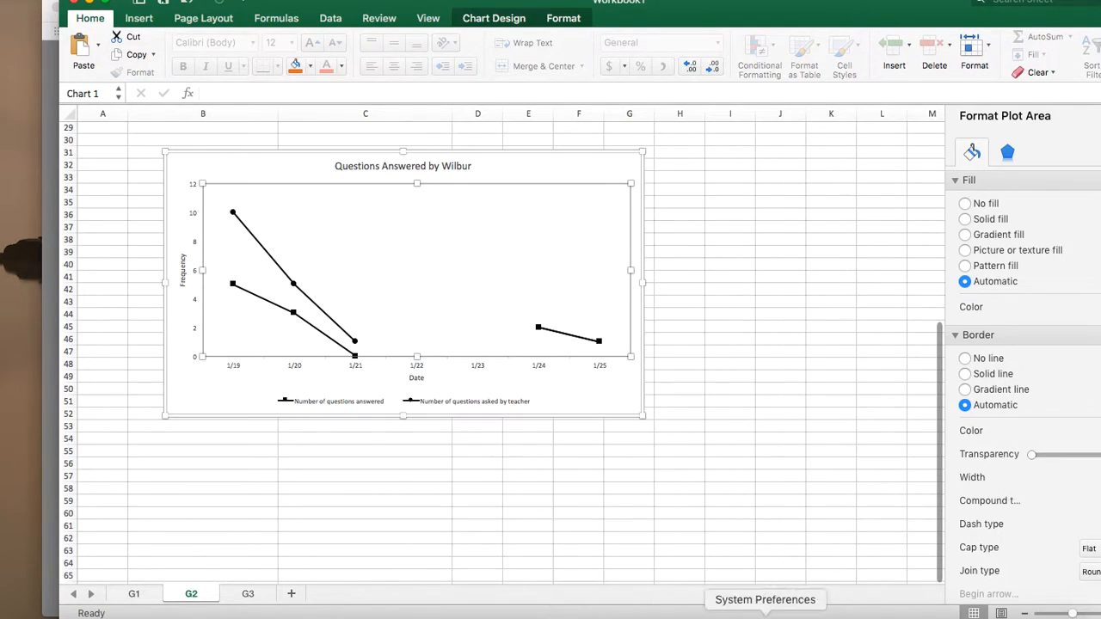
Move the workbook window away and paste the copied chart into the Word document with Use Destination Theme & Embed Workbook
click(53, 85)
click(72, 7)
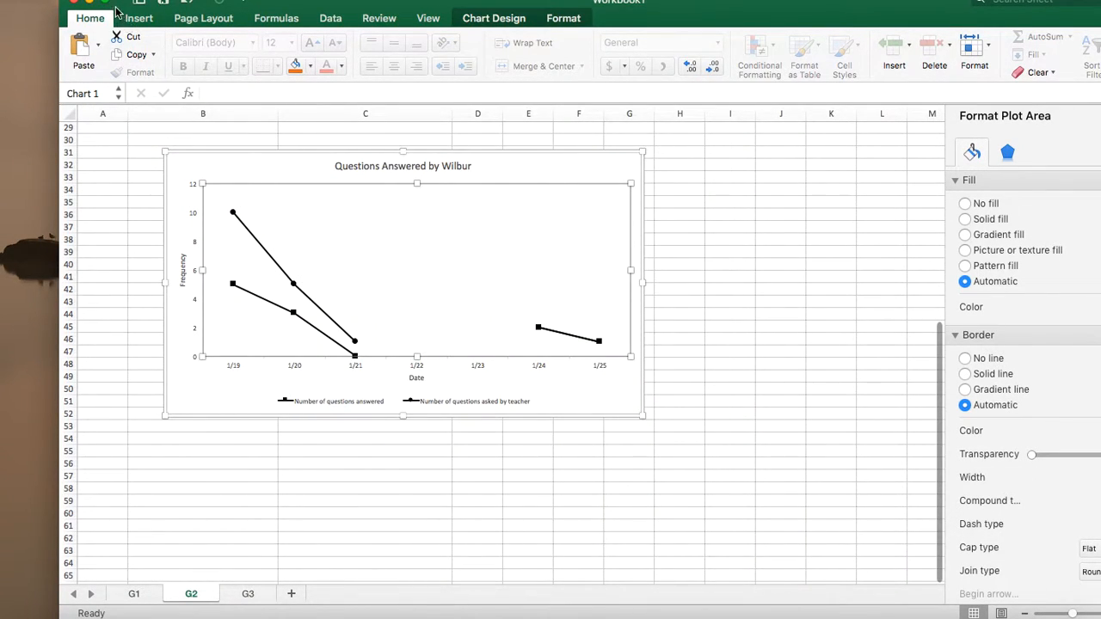
drag(120, 2, 54, 221)
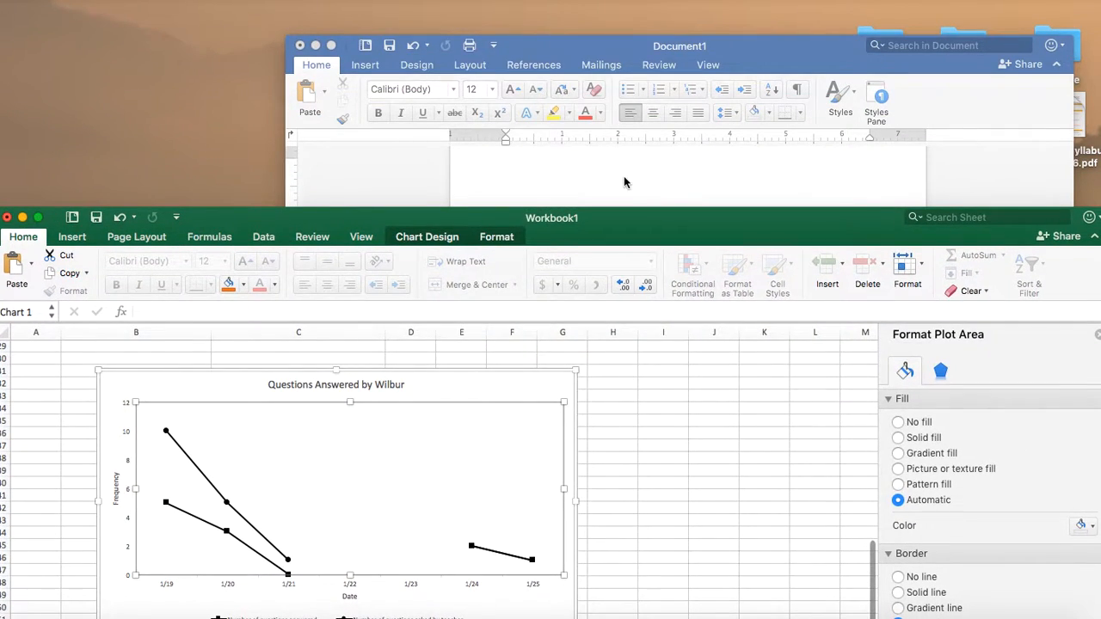
click(622, 180)
click(325, 95)
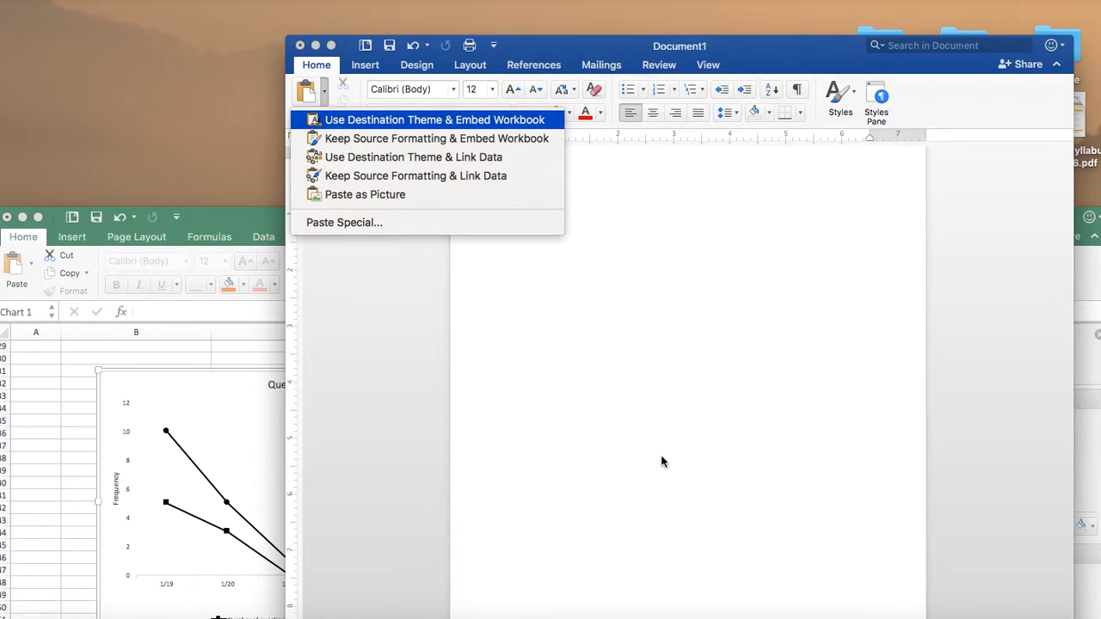
key(Return)
click(713, 205)
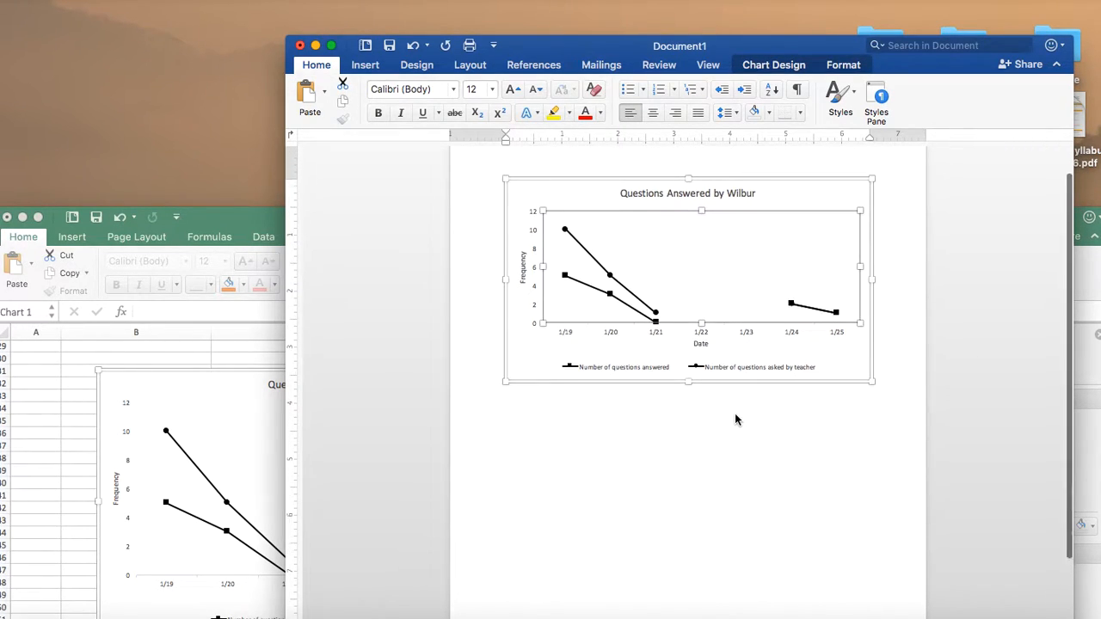
Check that the pasted chart's parts are individually selectable by selecting its plot area and the "Number of questions asked by teacher" series
scroll(737, 419, up, 1)
click(798, 197)
scroll(754, 325, down, 1)
scroll(755, 326, up, 2)
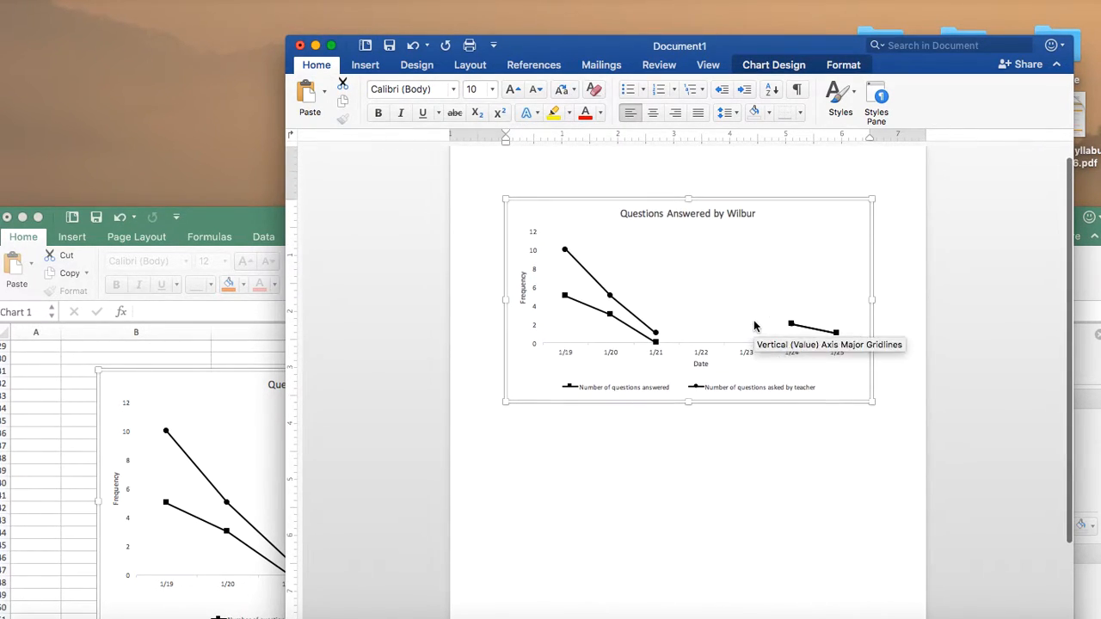
click(673, 283)
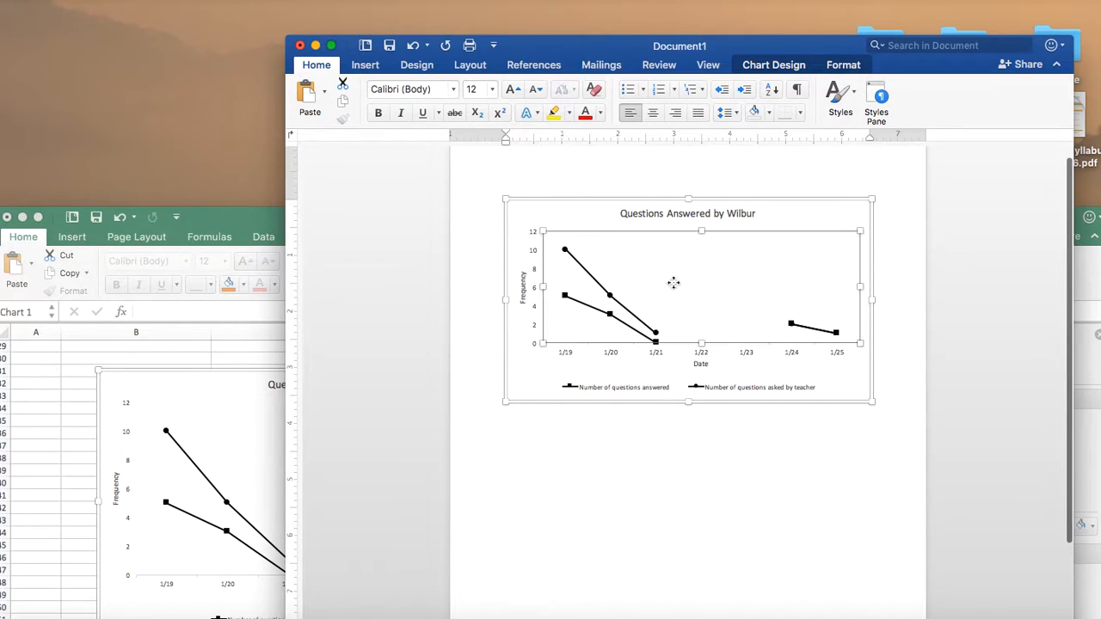
click(602, 287)
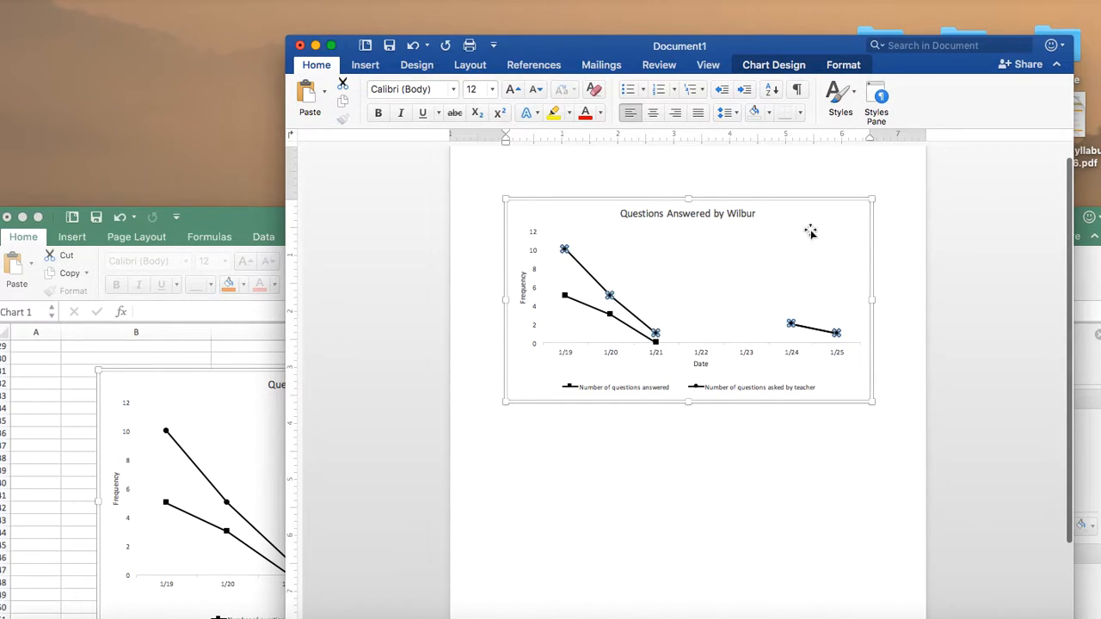